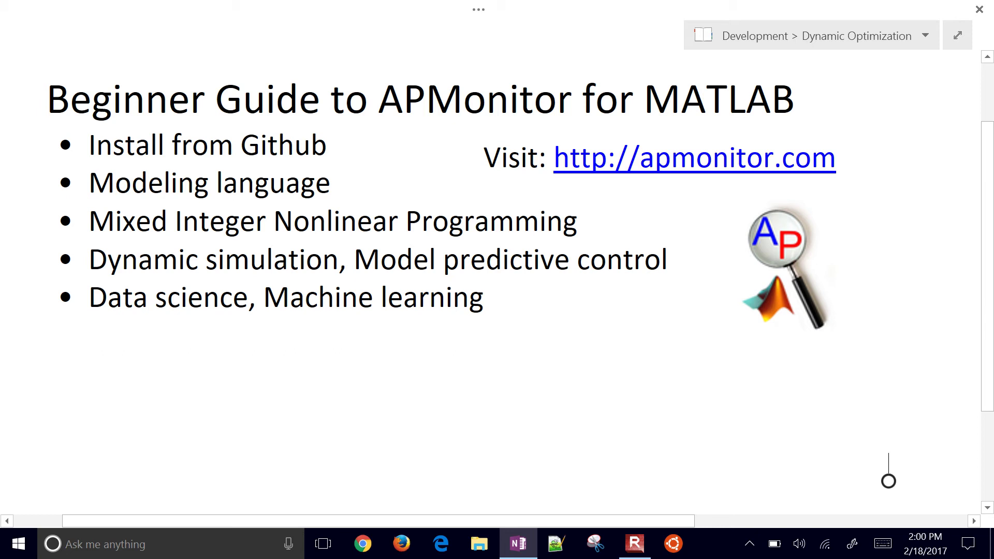
- Circle the bullets of all five topics in the APMonitor for MATLAB outline in red ink
mouse_move(57, 125)
mouse_down()
mouse_move(81, 136)
mouse_move(49, 130)
mouse_up()
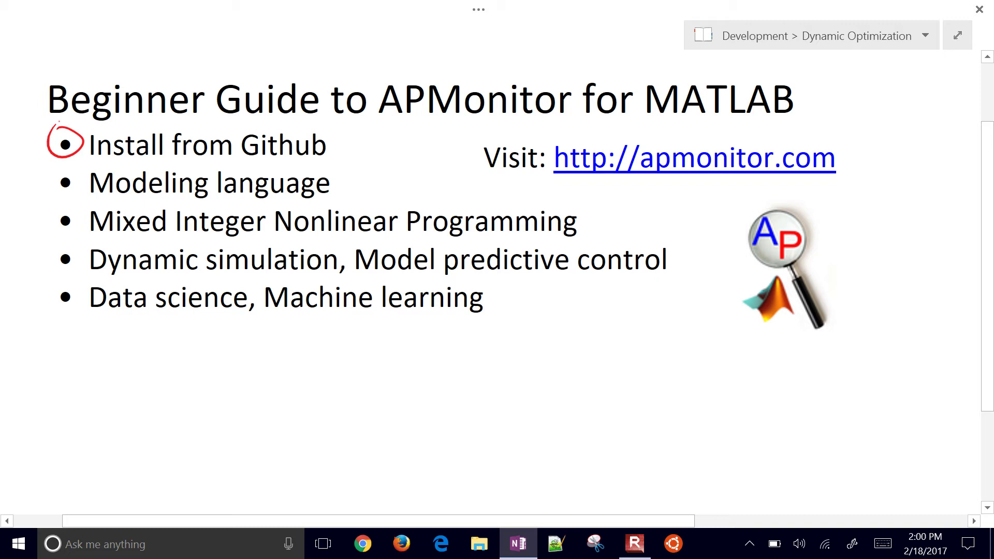
mouse_move(58, 168)
mouse_down()
mouse_move(80, 178)
mouse_move(52, 171)
mouse_up()
drag(54, 216, 50, 208)
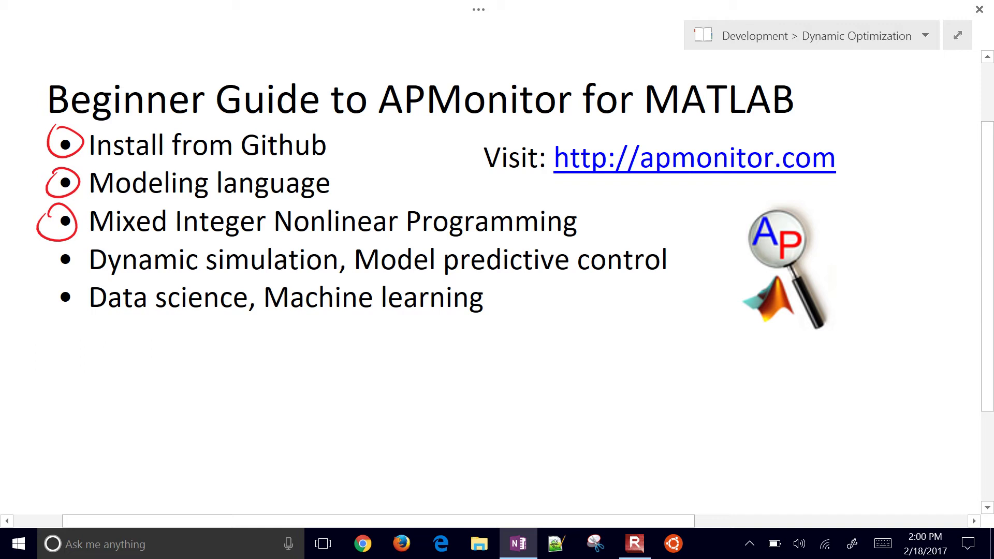
drag(40, 250, 45, 265)
drag(43, 282, 66, 276)
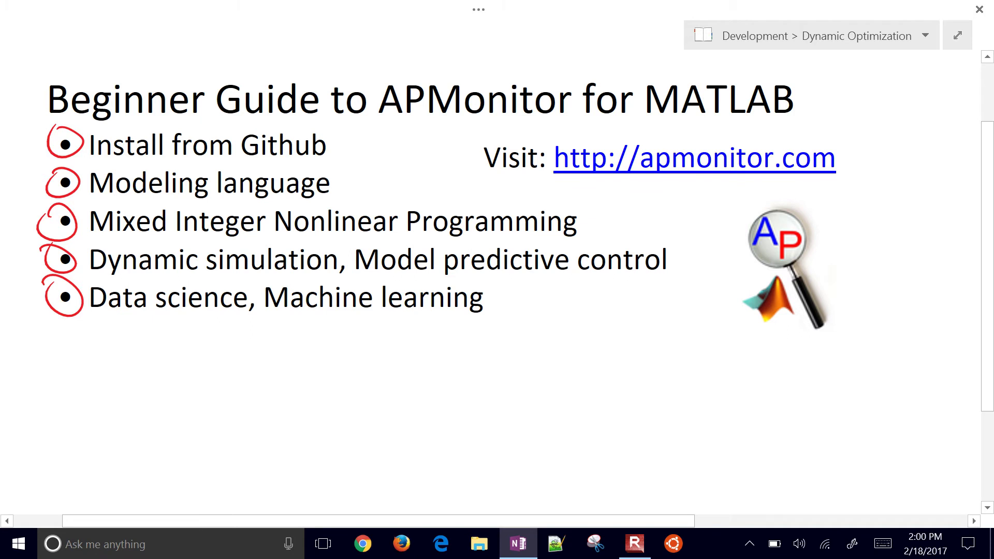
- Follow the apmonitor.com link, view the Try It Online modeling page and return to the home page
click(694, 158)
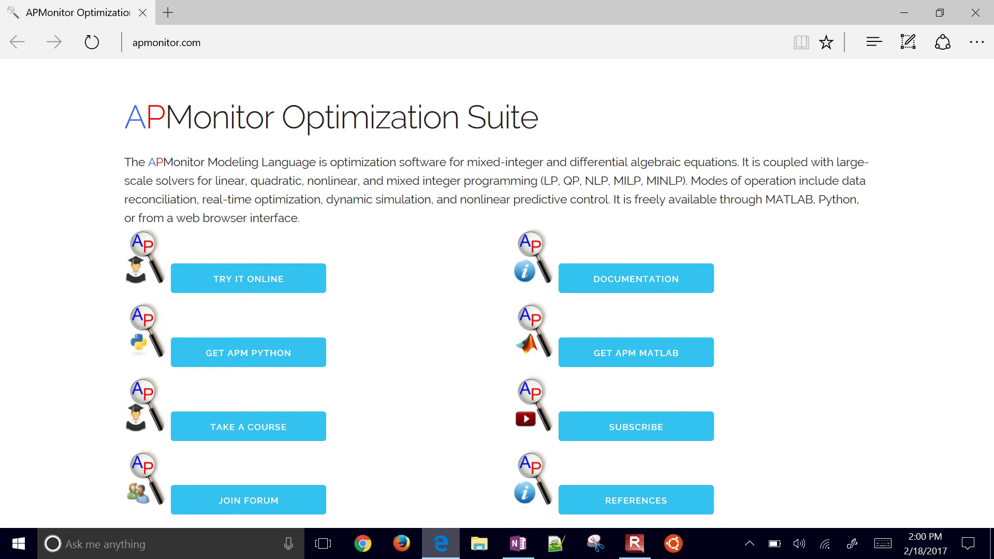
scroll(233, 295, up, 4)
scroll(233, 294, left, 1)
click(352, 247)
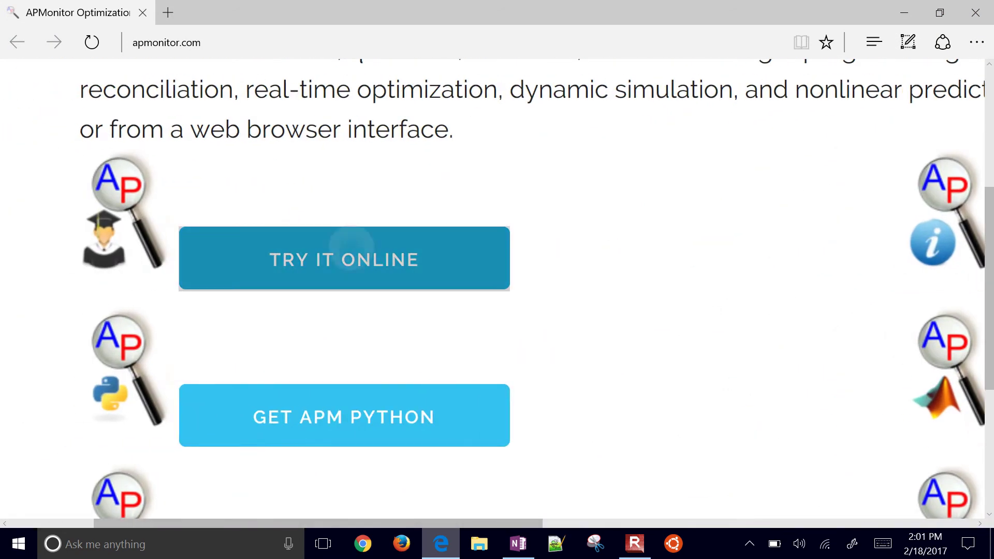
click(278, 120)
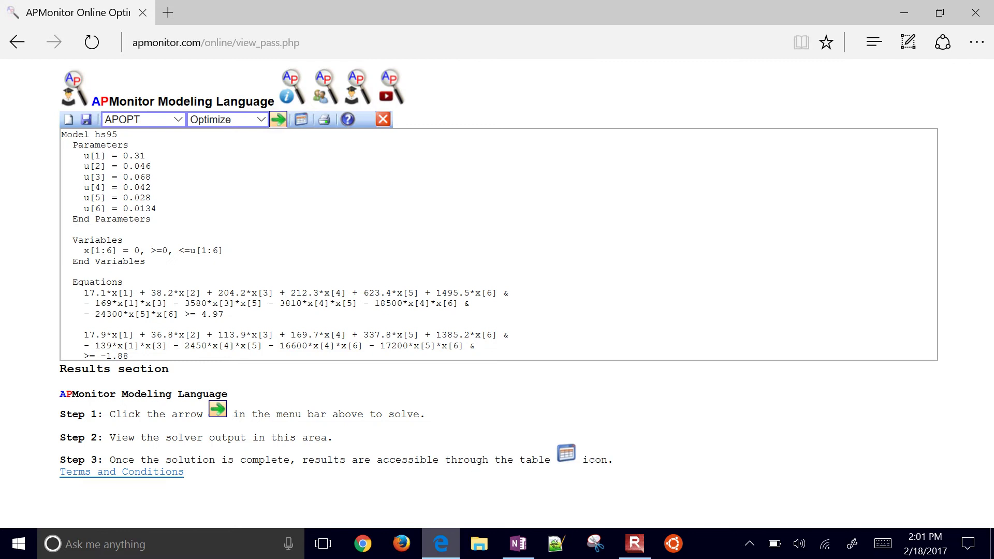
key(alt+Left)
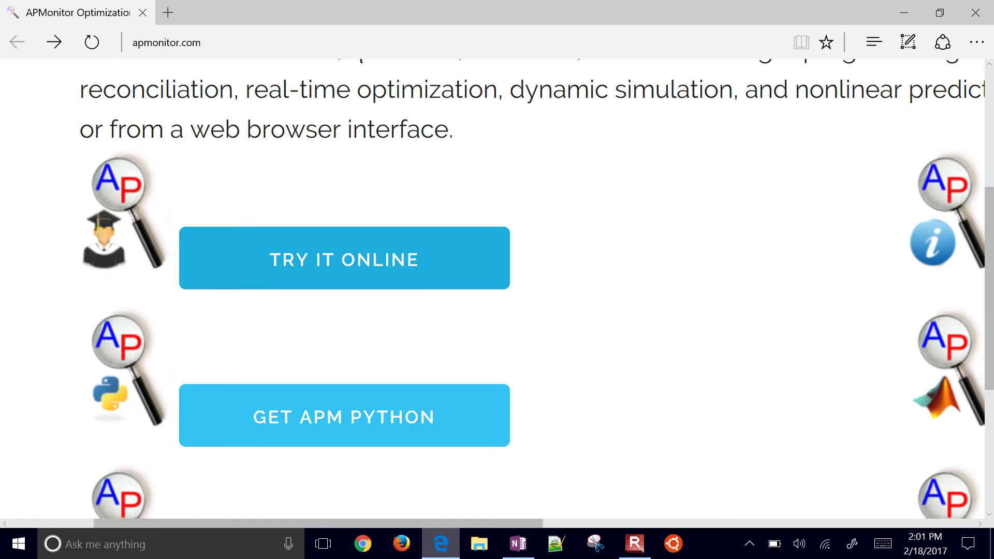
- Examine the home page's Documentation, Get APM Python and Get APM MATLAB options up close
scroll(497, 290, right, 5)
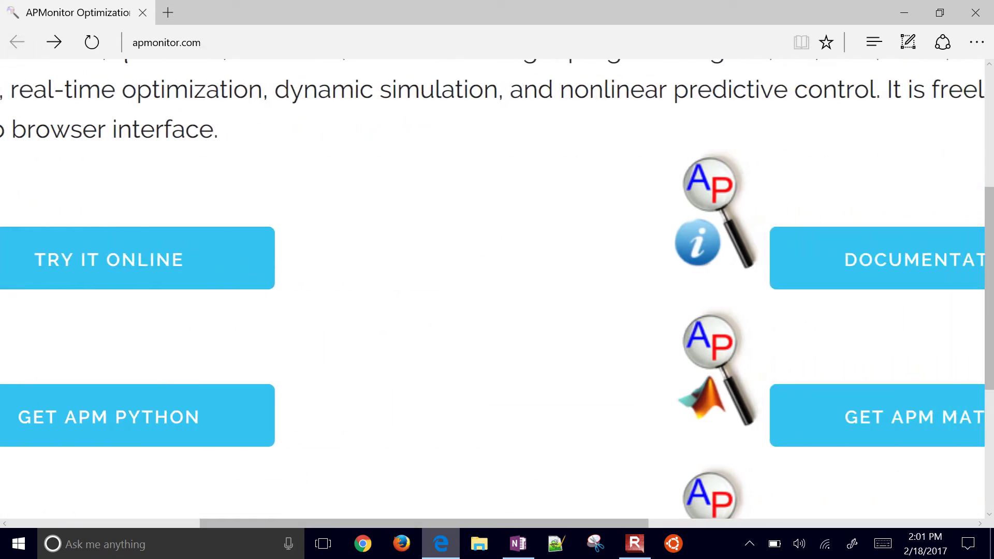
scroll(751, 214, up, 4)
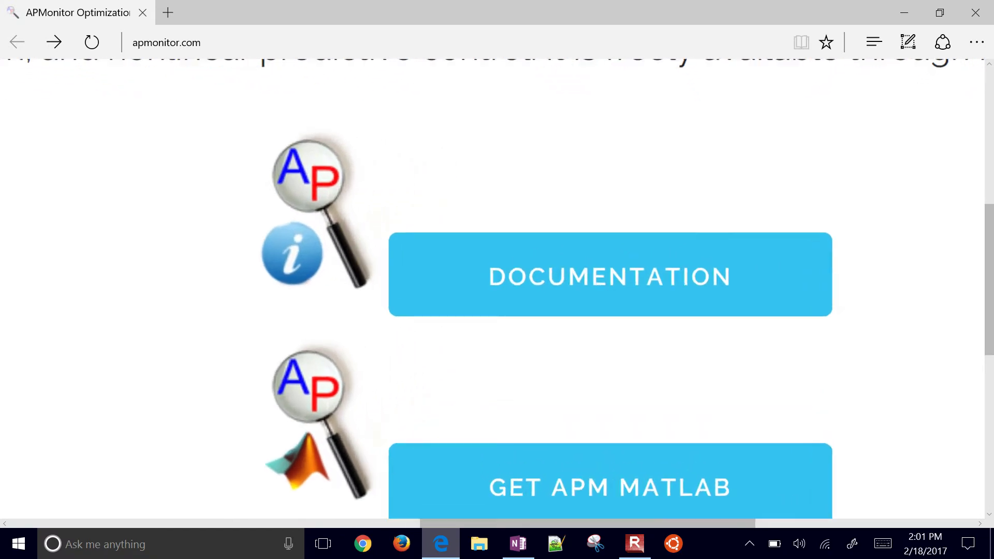
scroll(750, 213, down, 1)
scroll(496, 289, down, 5)
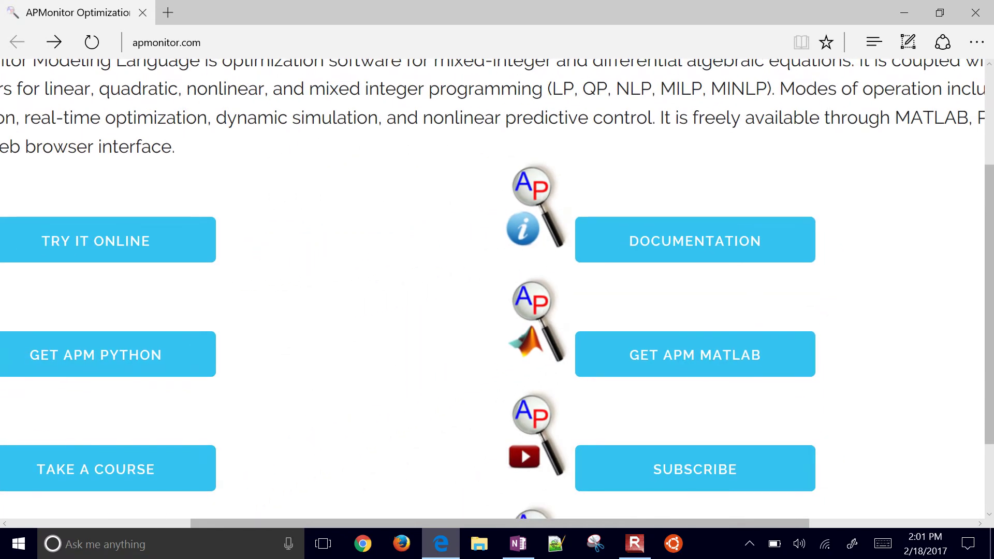
scroll(156, 358, up, 5)
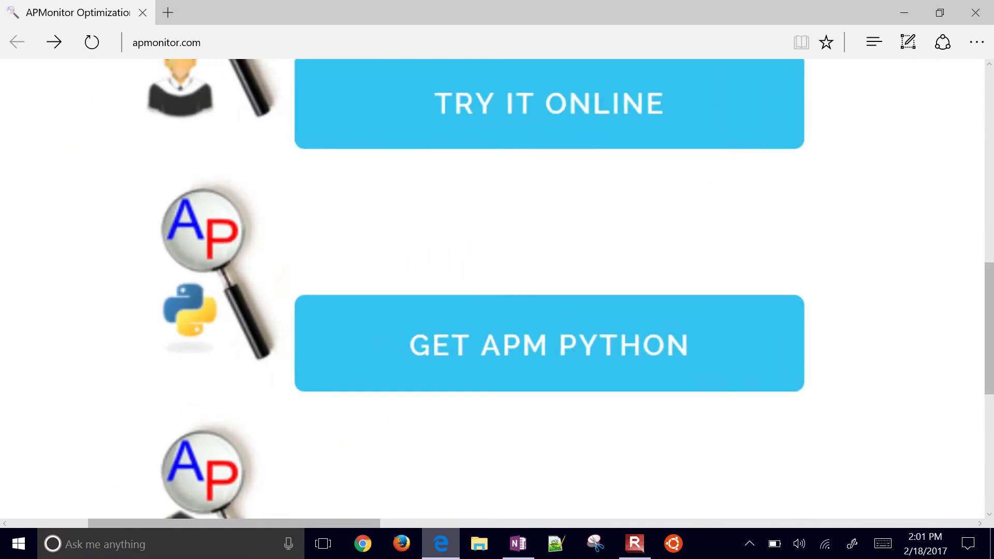
scroll(212, 262, down, 4)
scroll(497, 290, right, 5)
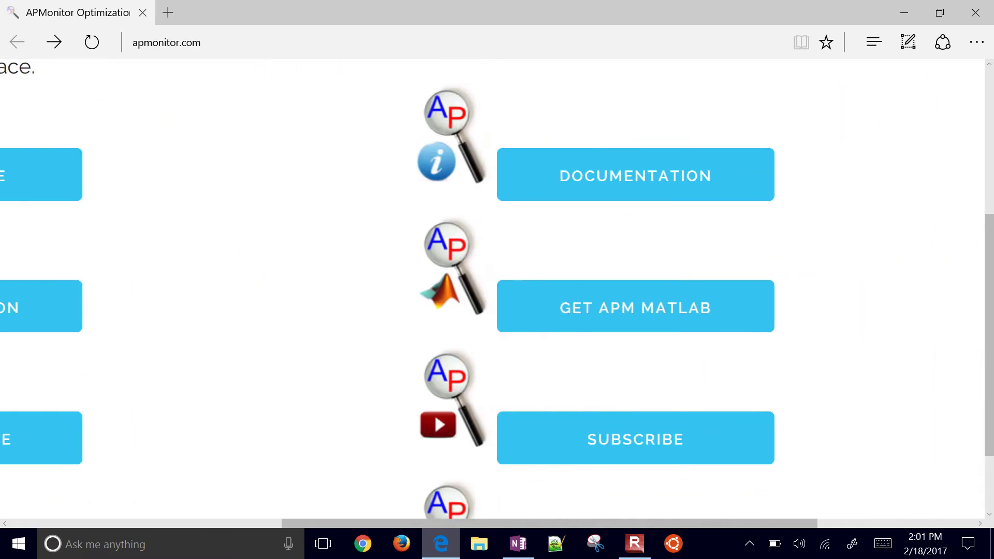
scroll(496, 290, up, 4)
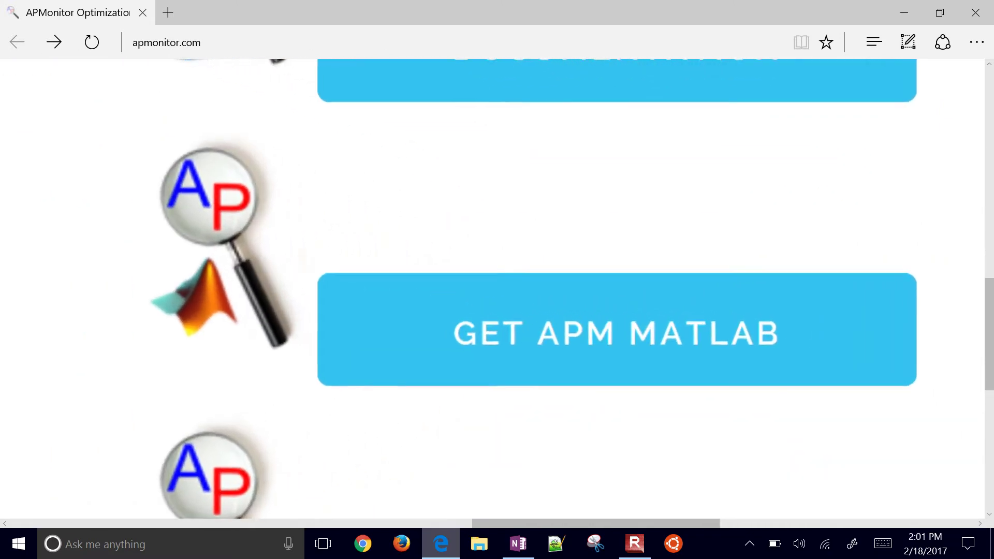
scroll(497, 290, down, 4)
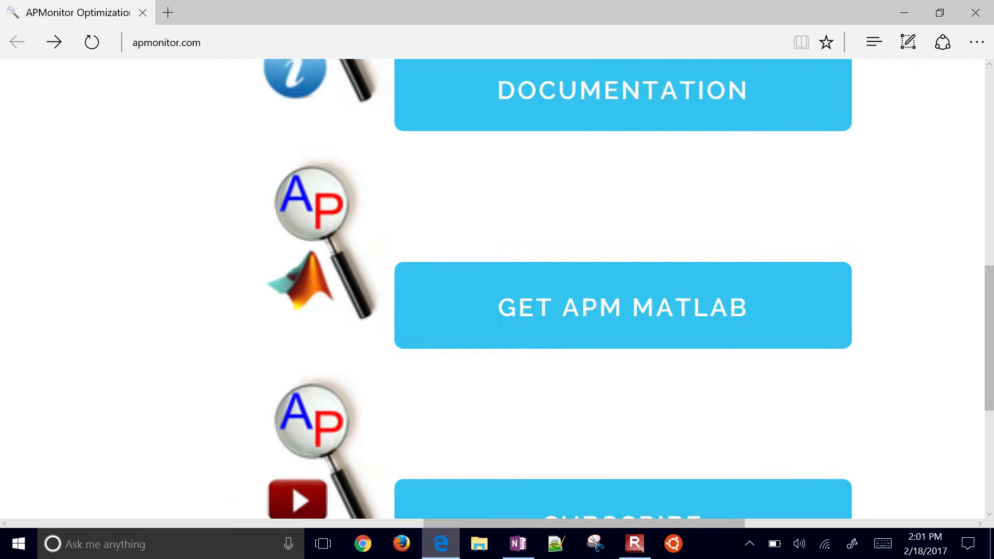
scroll(497, 290, down, 2)
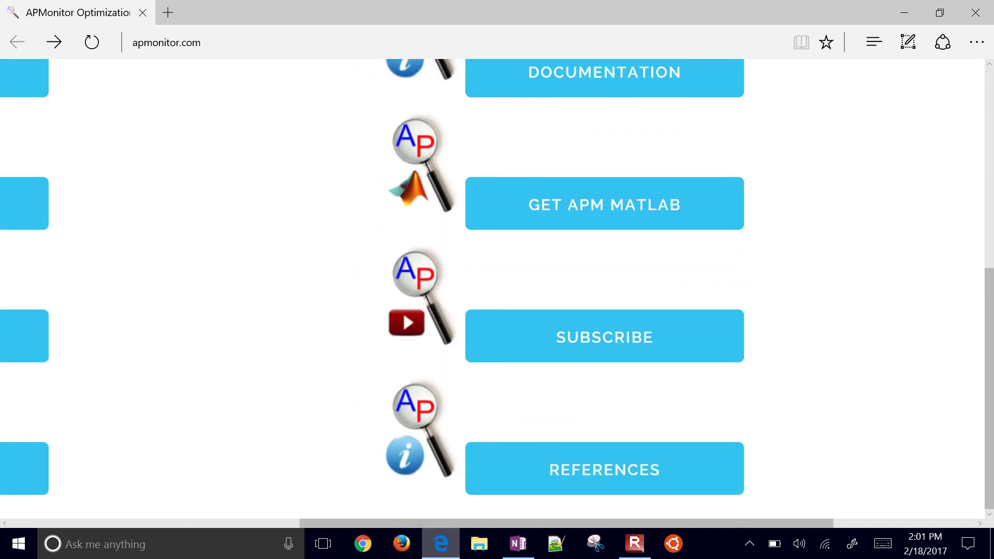
- View the APMonitor.com YouTube channel through the home page's Subscribe link, then return to the home page
scroll(497, 290, up, 4)
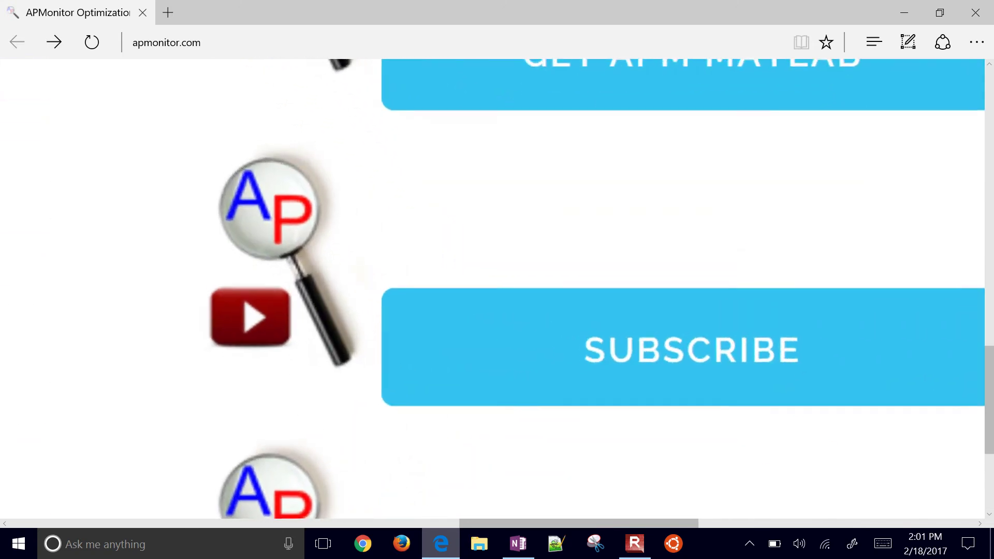
click(287, 261)
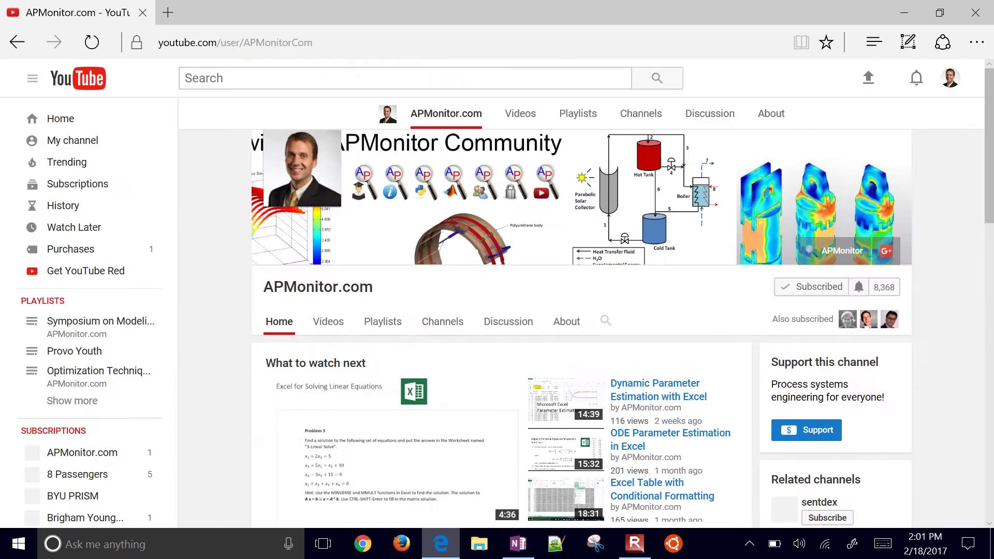
key(alt+Left)
- Open the Take a Course page, read through the BYU PRISM course descriptions and return to the home page
scroll(497, 289, down, 4)
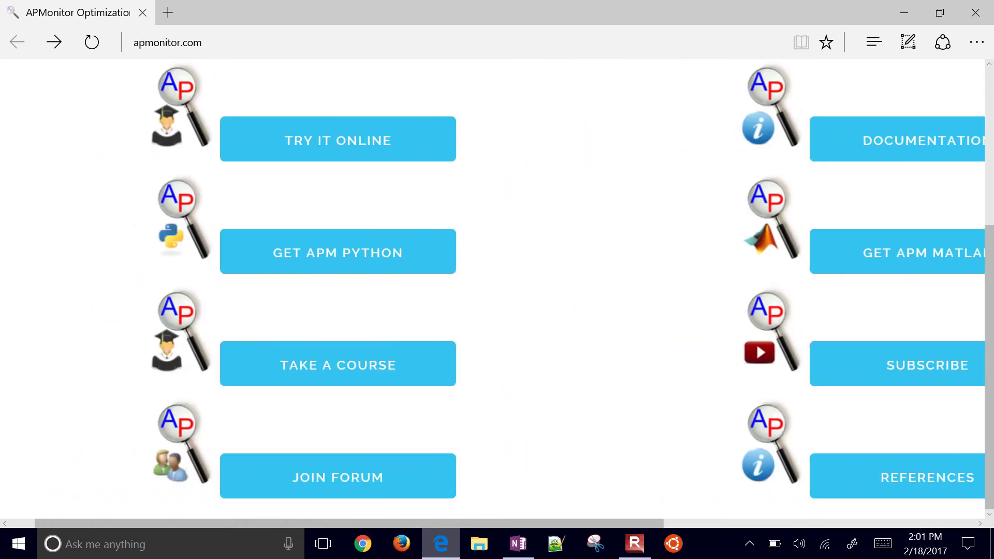
click(338, 363)
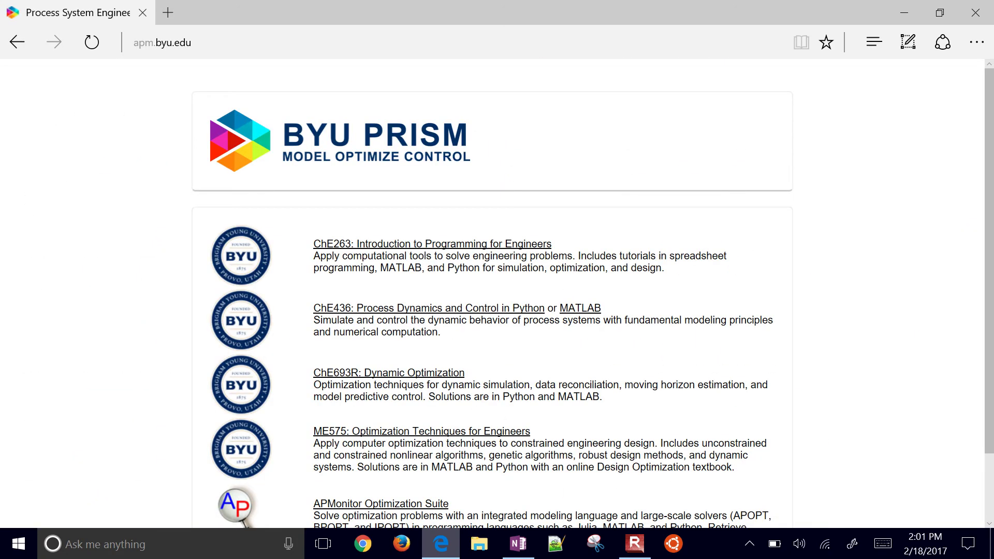
scroll(496, 290, up, 5)
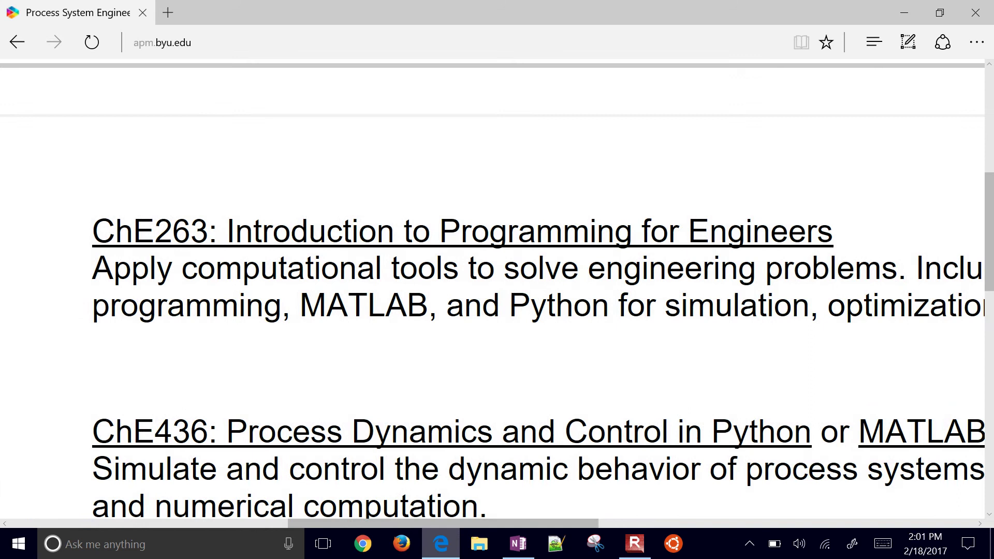
scroll(496, 290, down, 4)
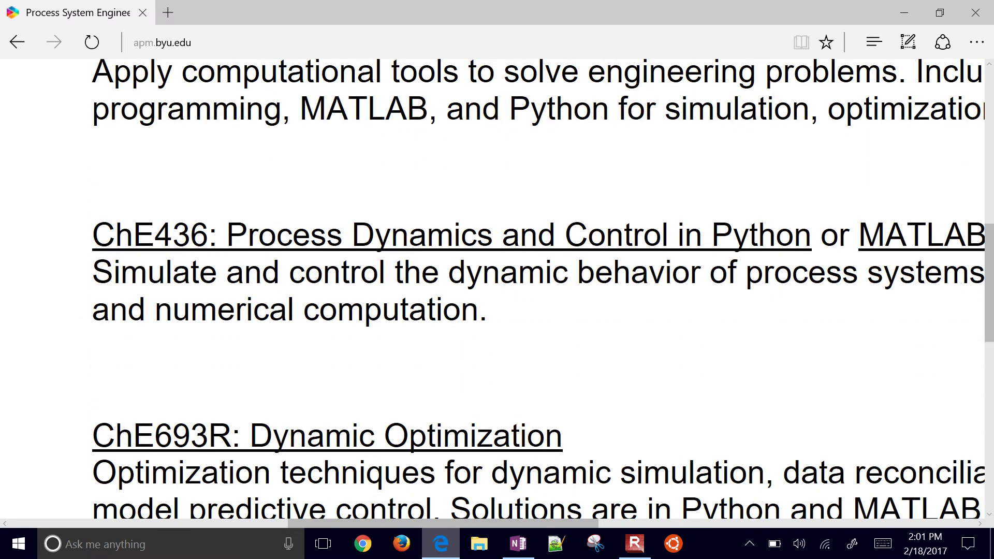
scroll(496, 289, down, 4)
scroll(497, 290, down, 3)
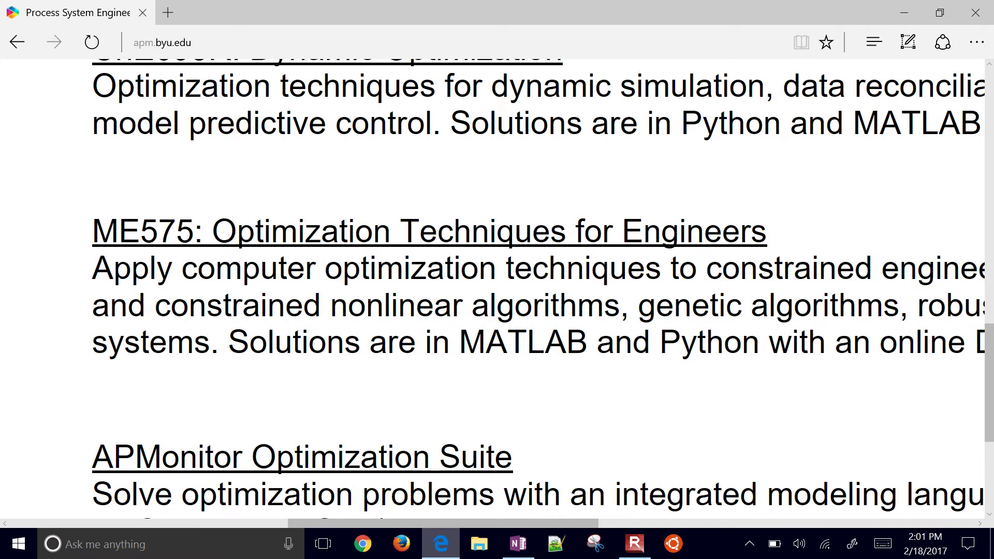
key(alt+Left)
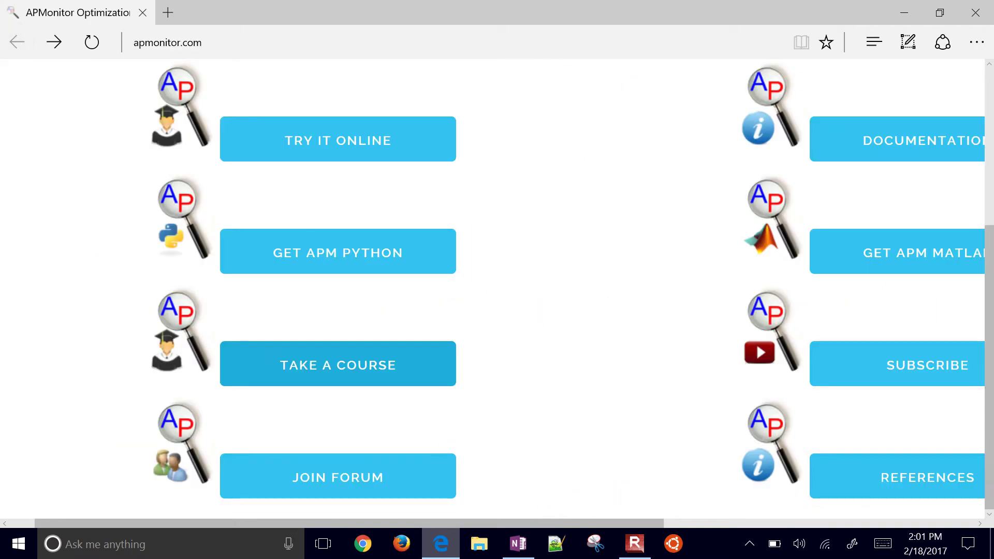
- Open the APMonitor discussion forum, look through its topic list and return to the home page
scroll(362, 310, up, 5)
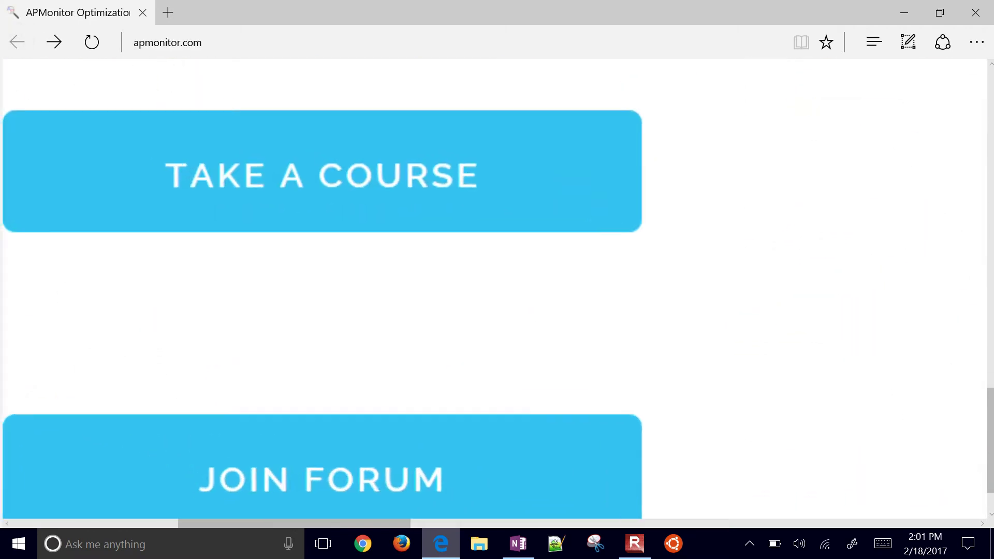
scroll(362, 310, left, 3)
click(497, 406)
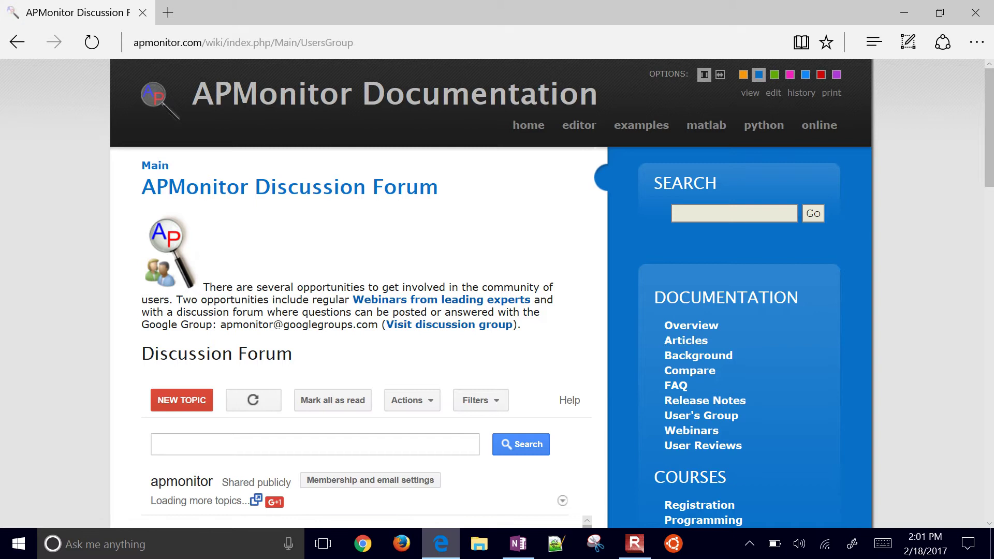
scroll(497, 292, down, 4)
scroll(362, 425, down, 3)
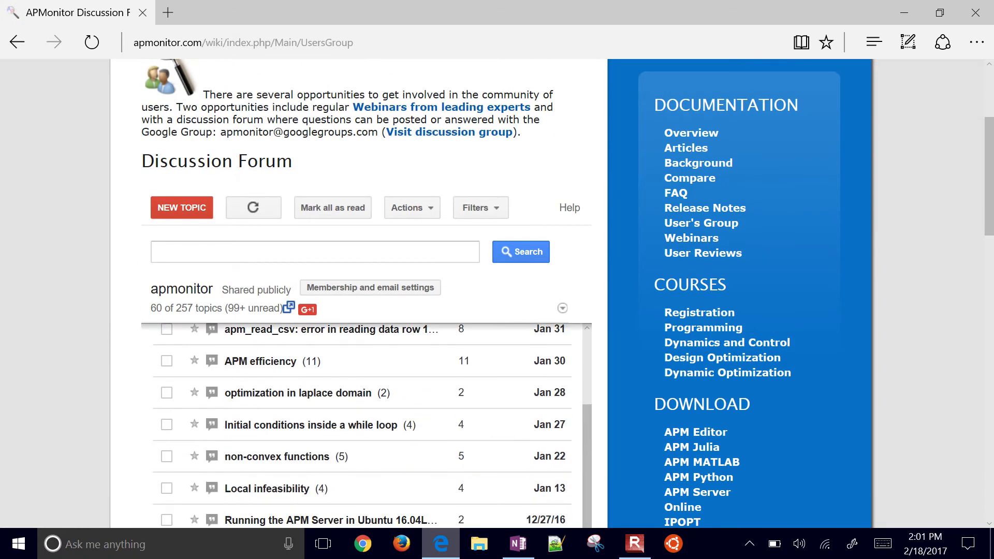
scroll(496, 293, down, 3)
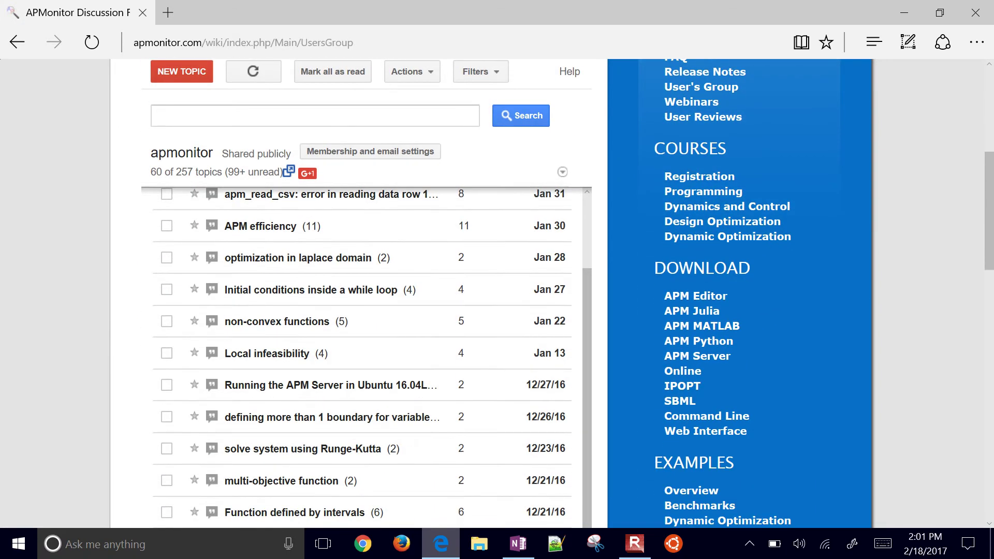
scroll(362, 357, up, 4)
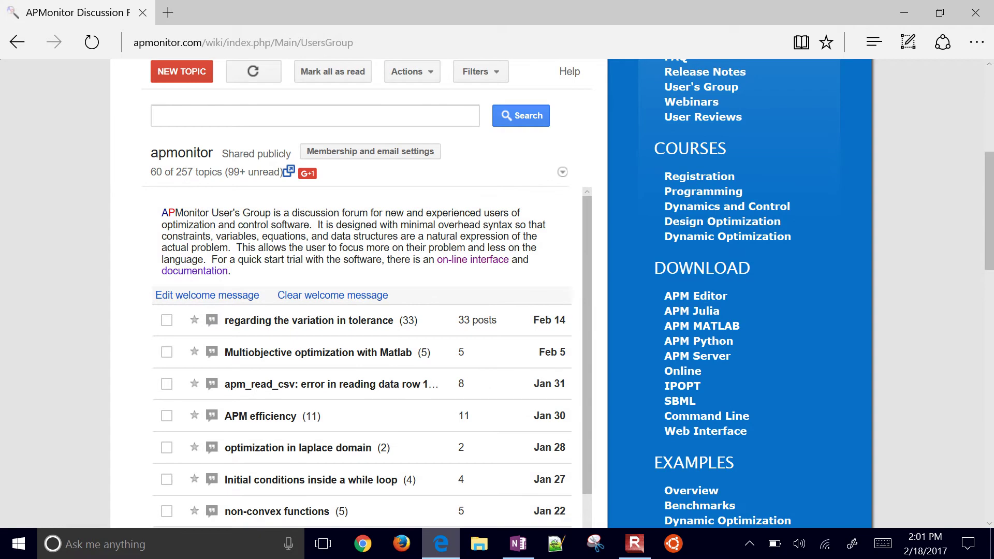
key(alt+Left)
- Open the References page and read the APMonitor citation and the list of 2017 publications
scroll(362, 238, down, 5)
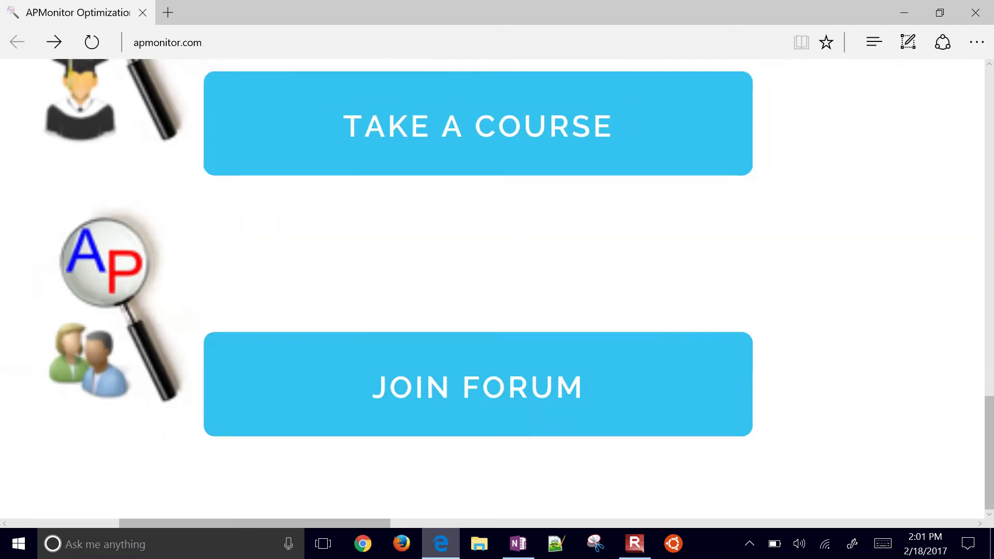
scroll(362, 238, right, 2)
scroll(497, 290, right, 3)
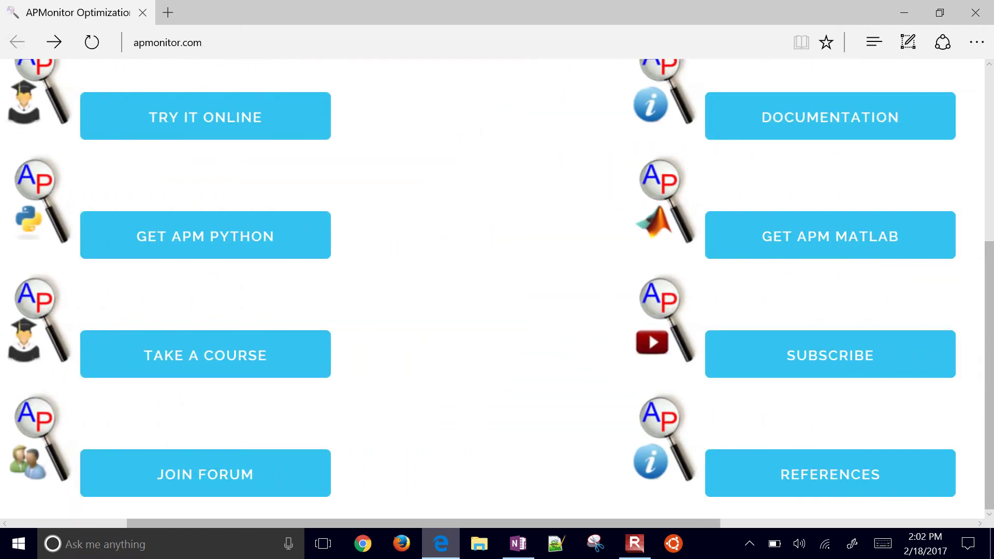
key(super+a)
click(553, 477)
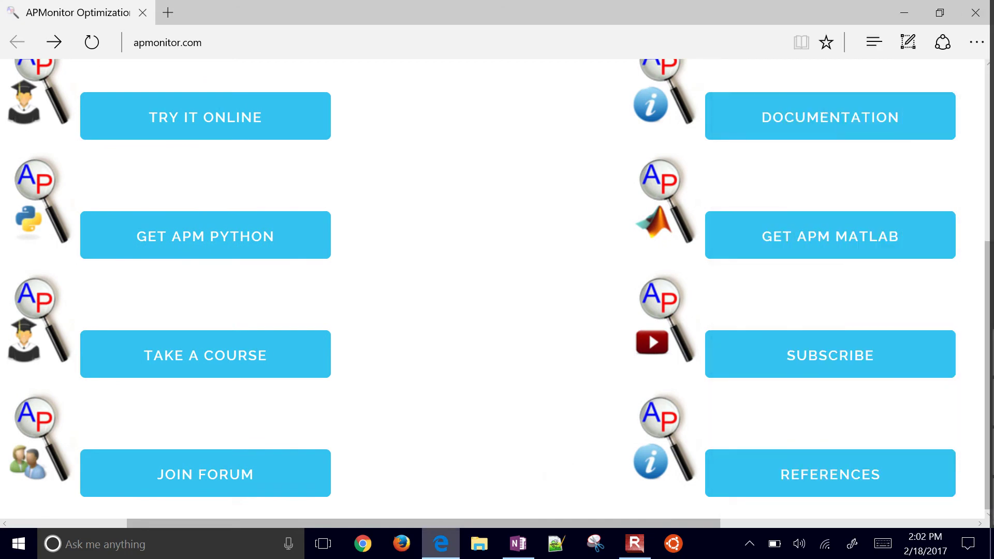
click(813, 463)
click(830, 474)
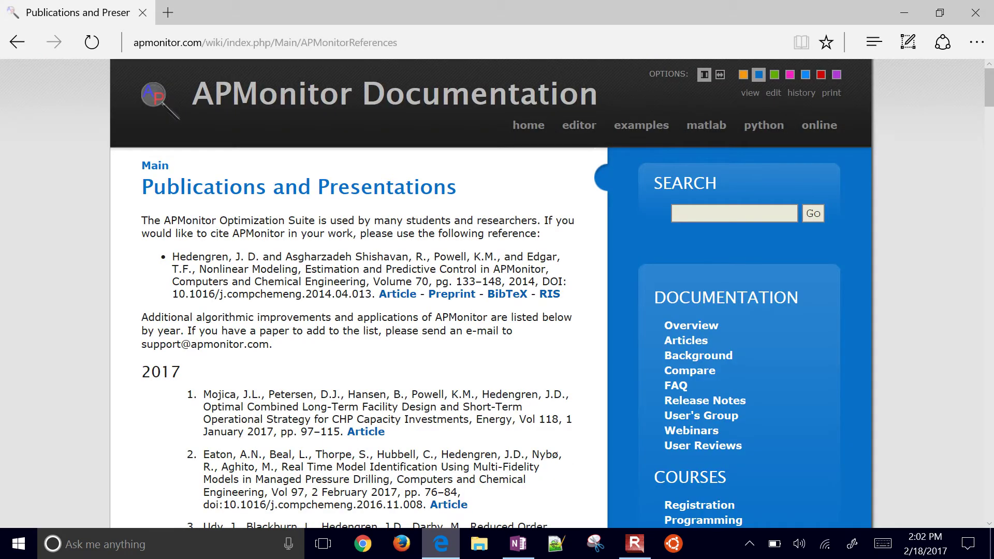
scroll(363, 326, up, 5)
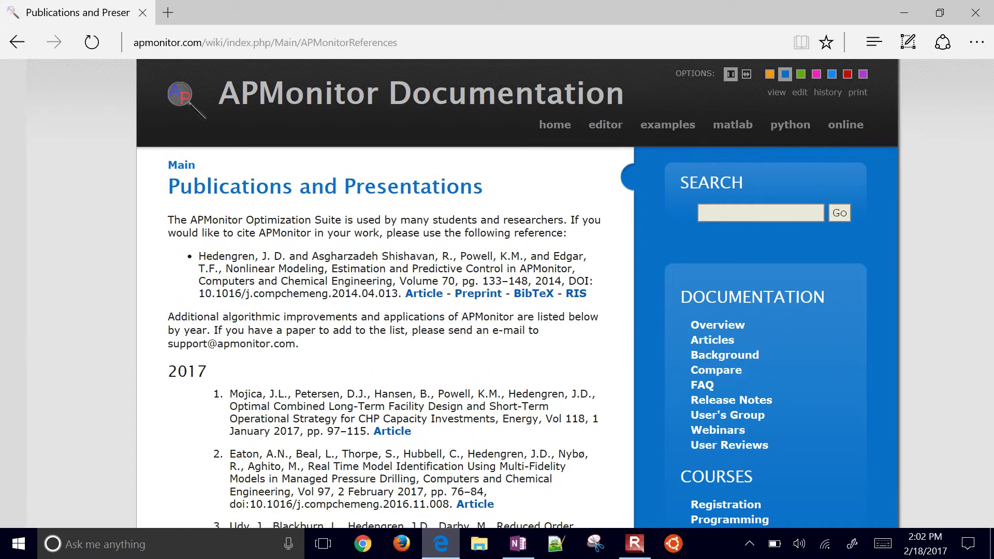
scroll(491, 288, right, 4)
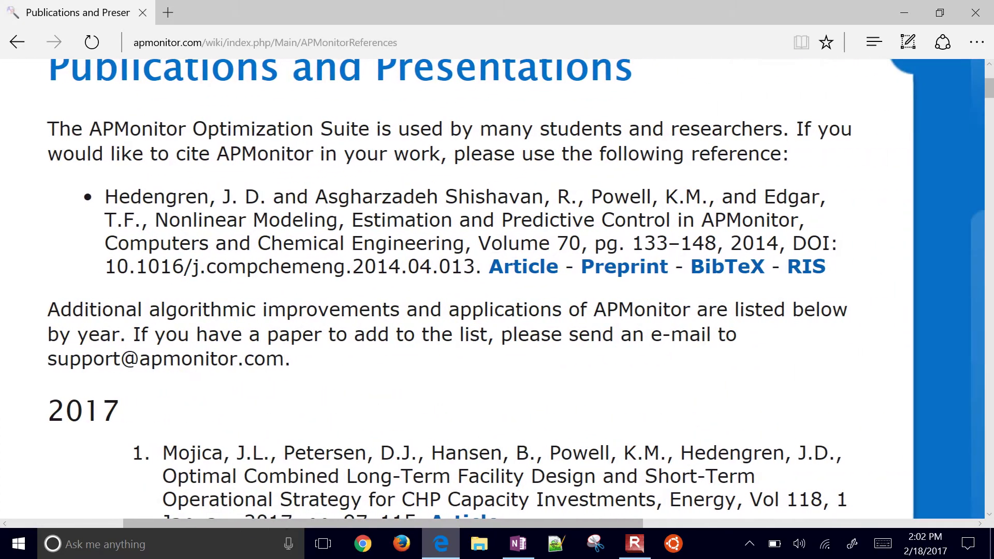
scroll(492, 288, down, 5)
scroll(497, 289, down, 10)
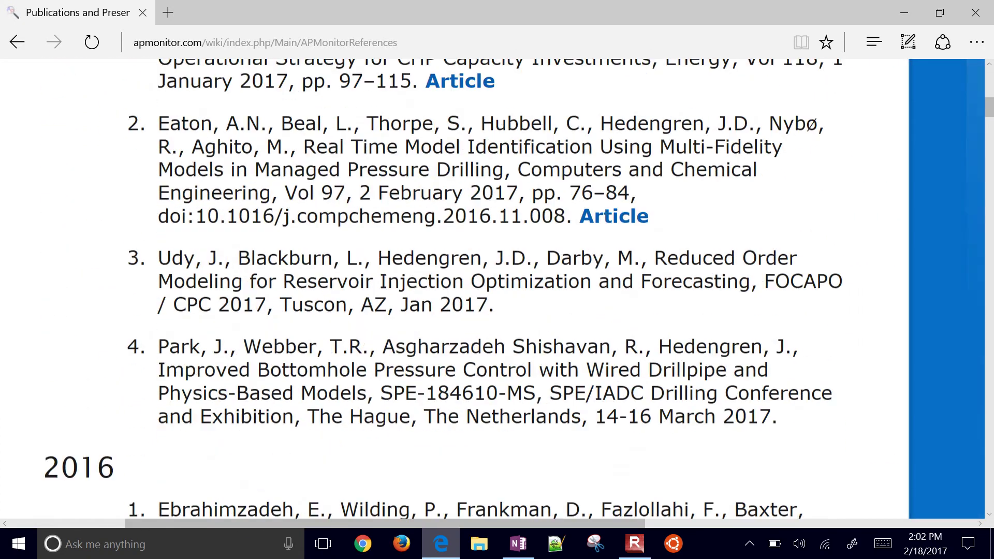
- Look through the 2016 publications on the References page and return to the home page
scroll(497, 290, down, 10)
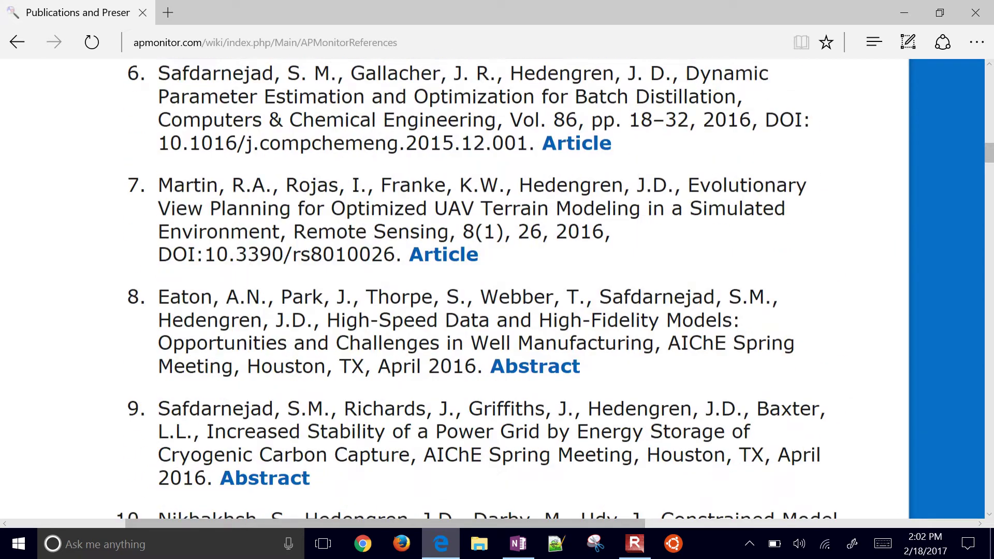
click(17, 41)
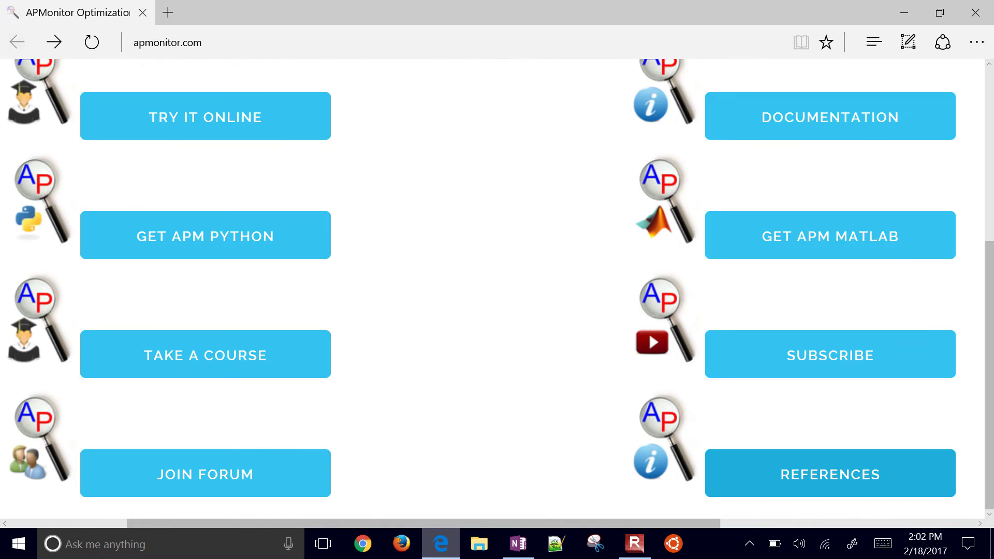
scroll(496, 289, down, 3)
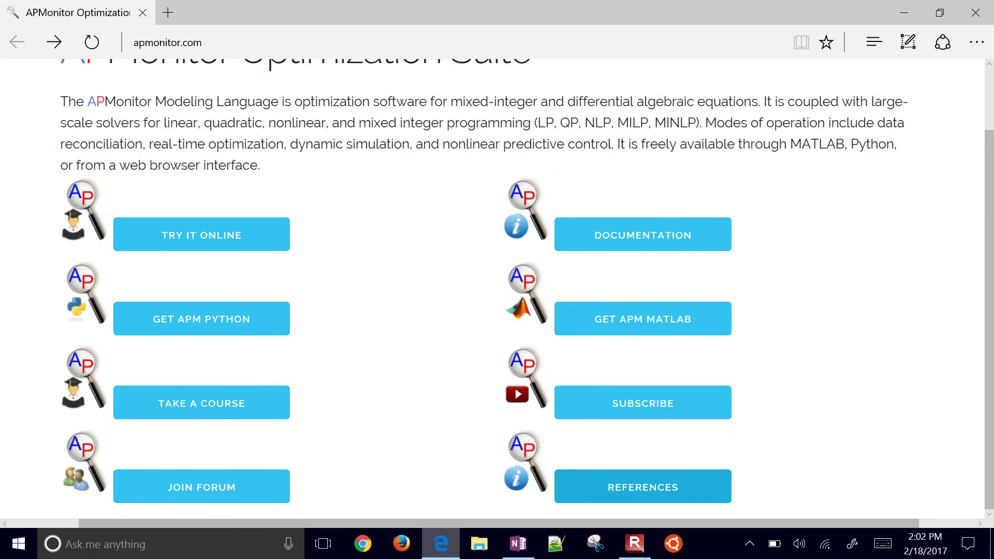
- Open the Get APM MATLAB page and read the toolbox introduction and the git clone command
scroll(675, 323, up, 5)
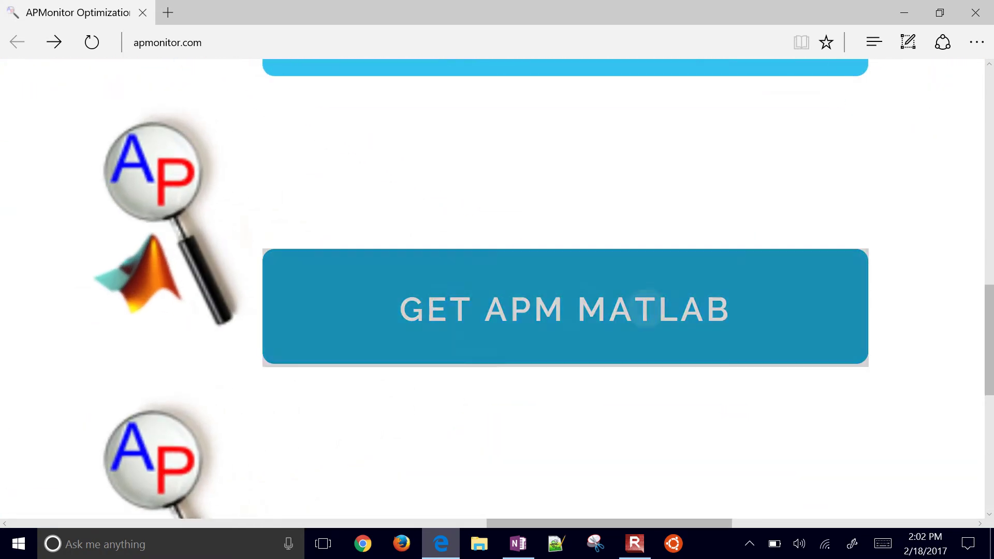
click(645, 310)
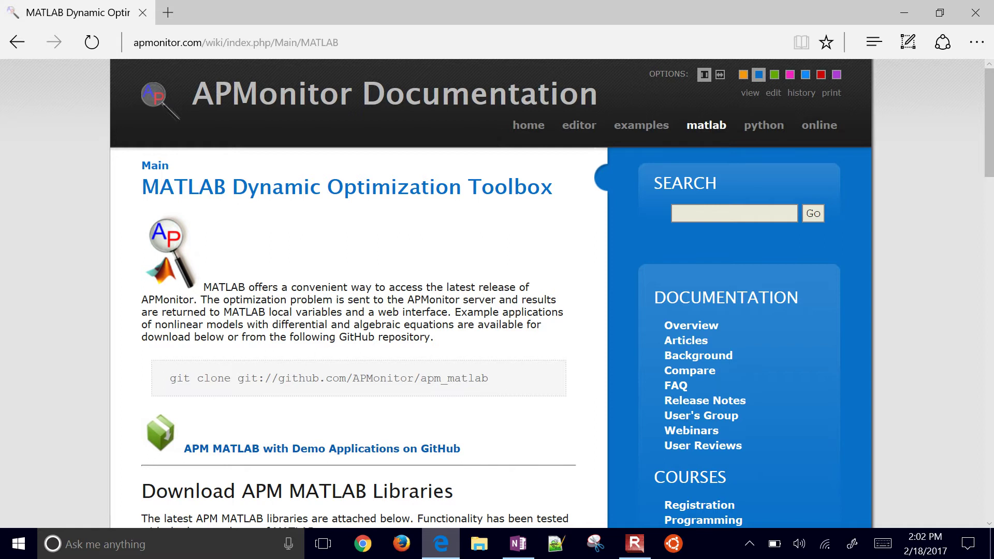
ctrl+scroll(497, 311, up, 5)
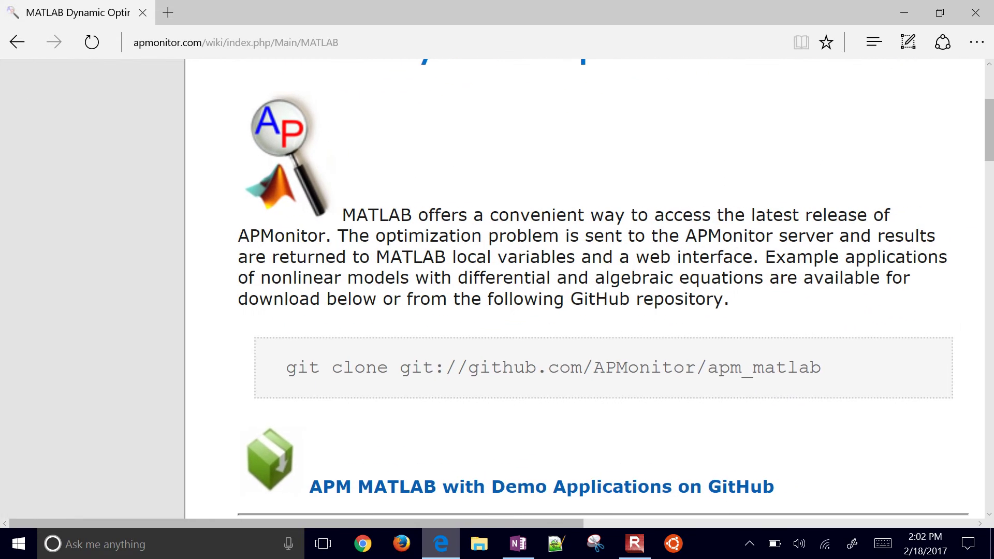
scroll(497, 289, right, 2)
scroll(497, 289, down, 3)
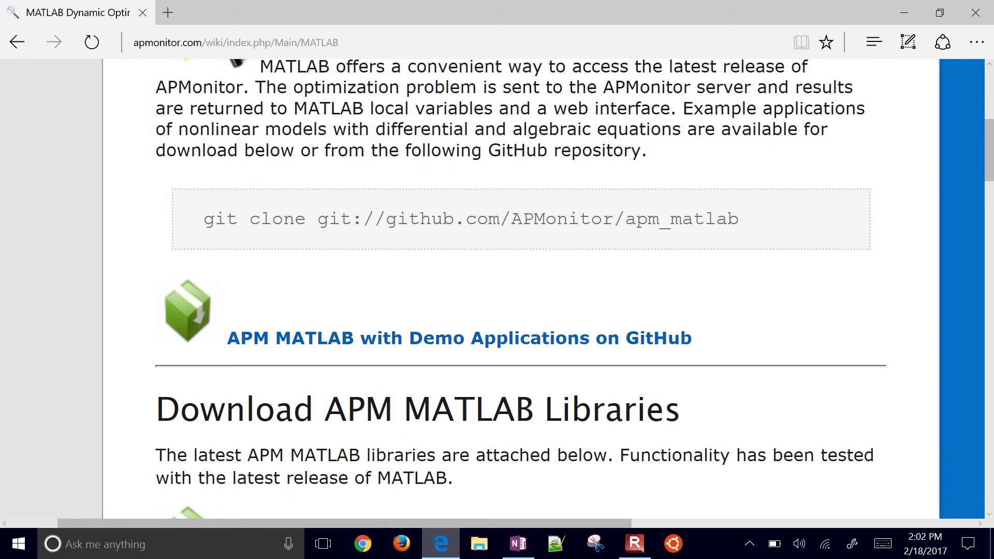
- Follow the APM MATLAB with Demo Applications link to GitHub and open the apm_matlab repository
ctrl+scroll(497, 290, up, 3)
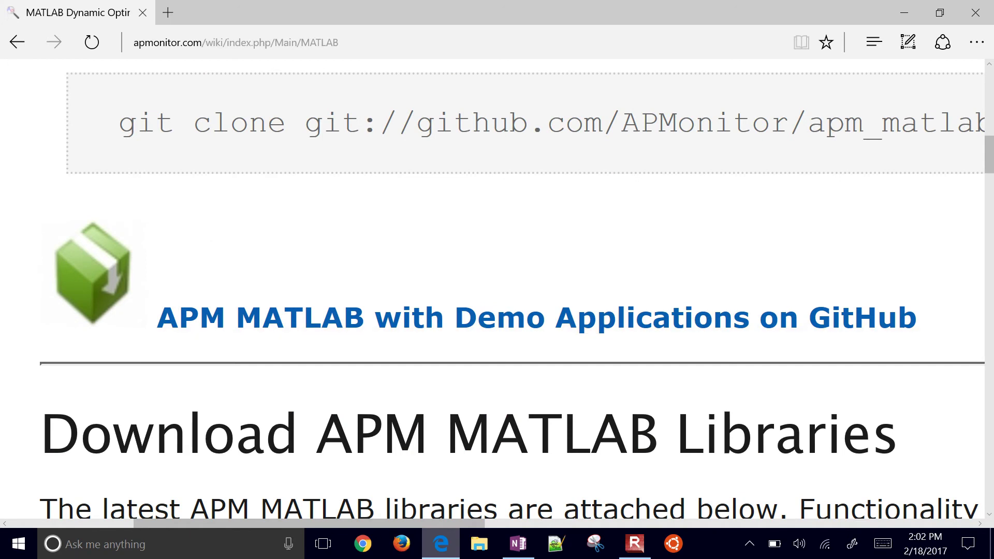
click(536, 318)
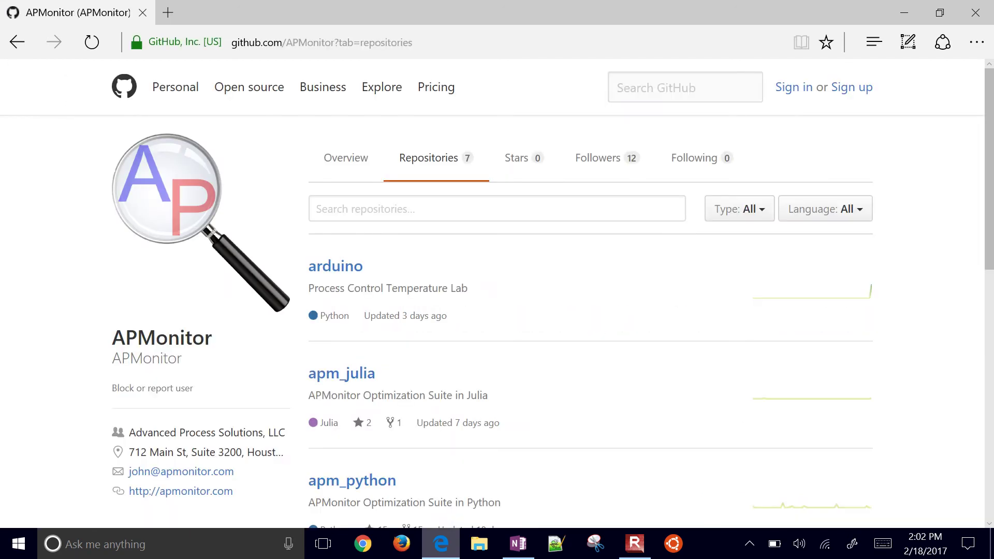
scroll(497, 293, down, 4)
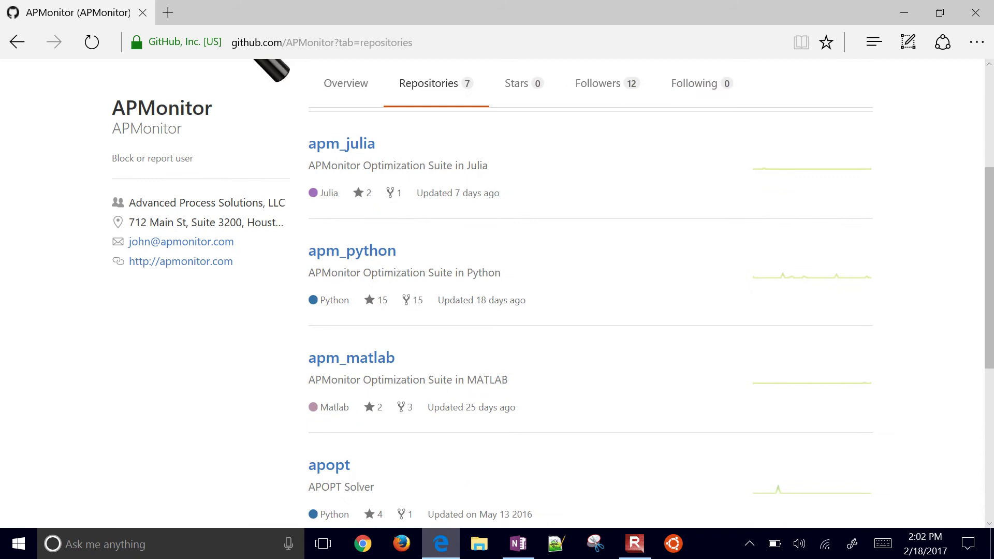
ctrl+scroll(497, 290, up, 8)
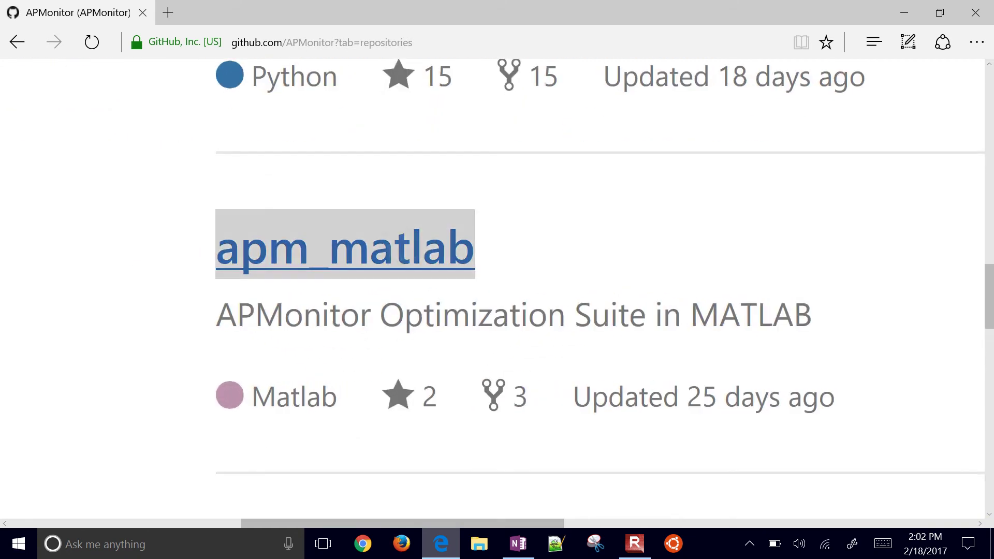
click(344, 248)
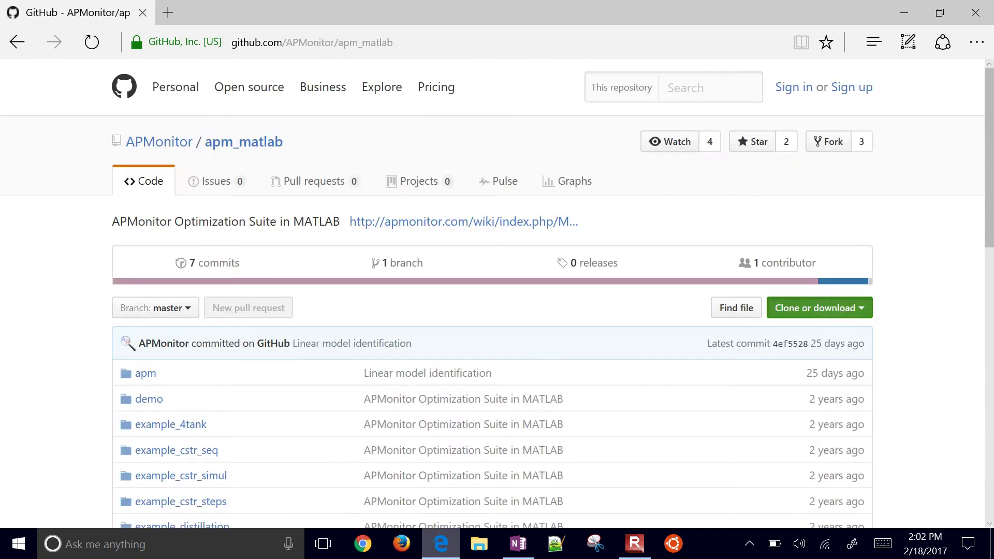
- Download the apm_matlab repository as a ZIP, saving it to the Desktop as apm_matlab-master.zip, and close the download options
click(815, 308)
ctrl+scroll(843, 484, up, 8)
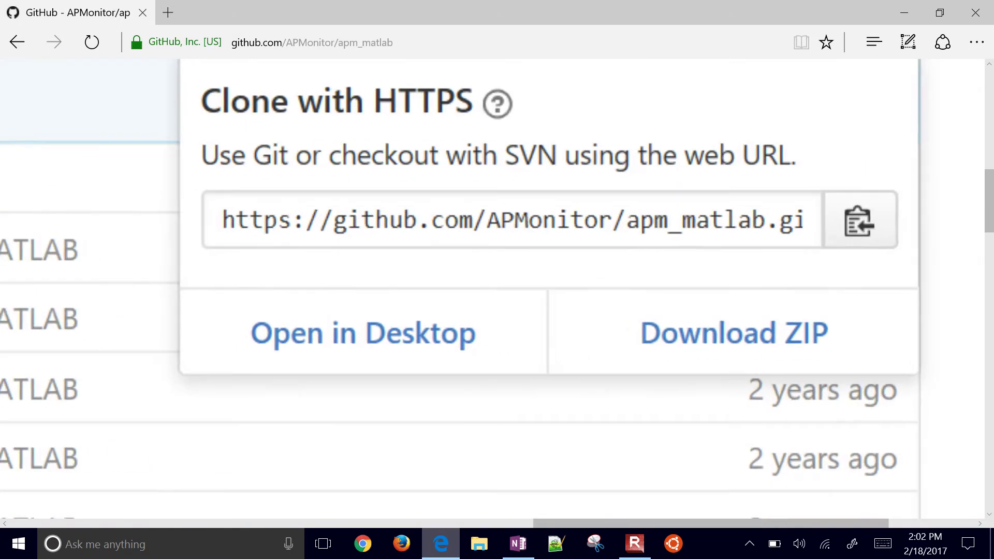
click(734, 333)
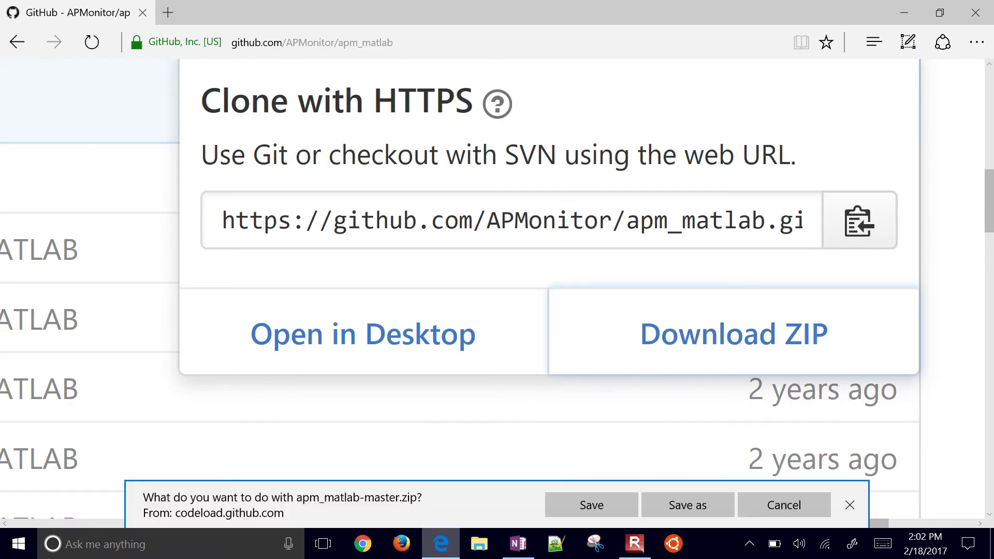
click(687, 505)
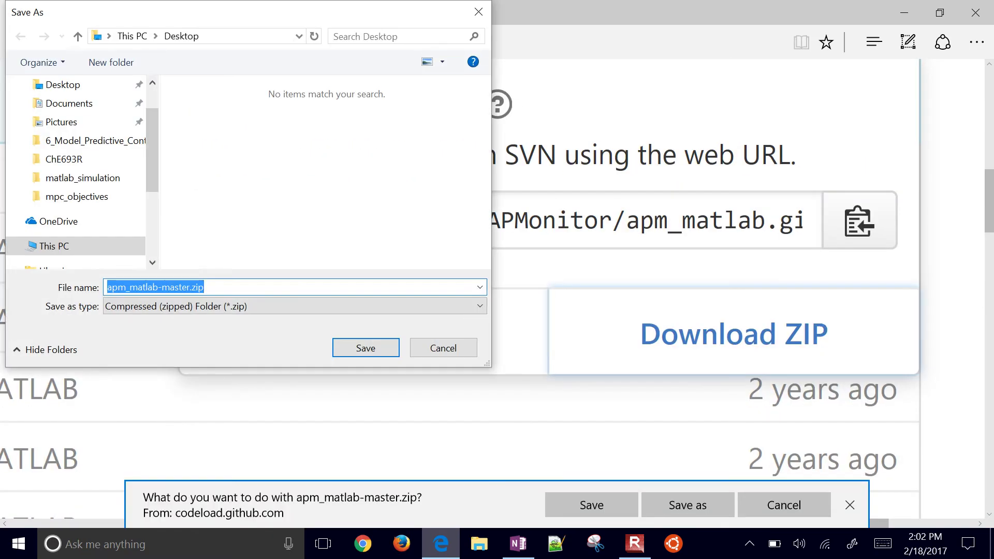
key(Return)
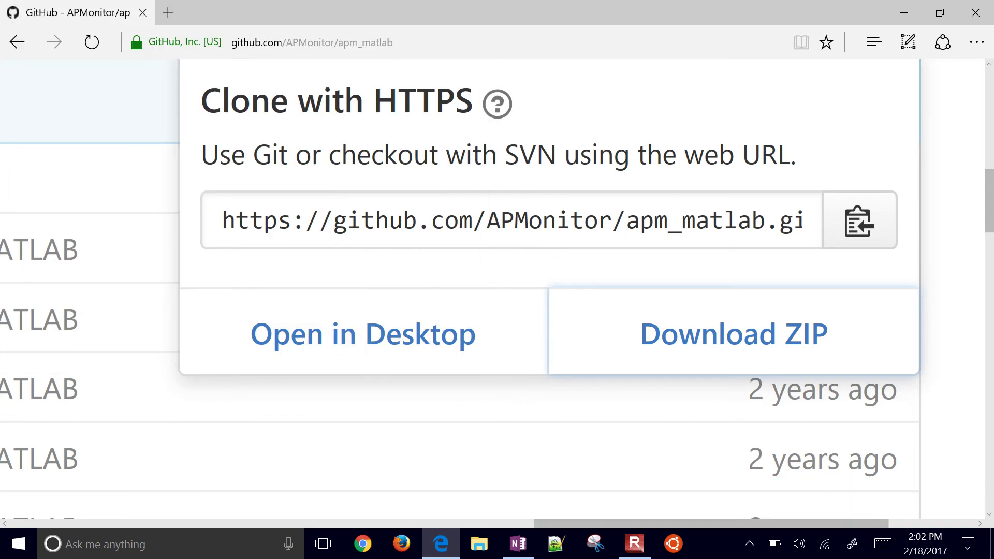
scroll(355, 356, up, 3)
click(879, 211)
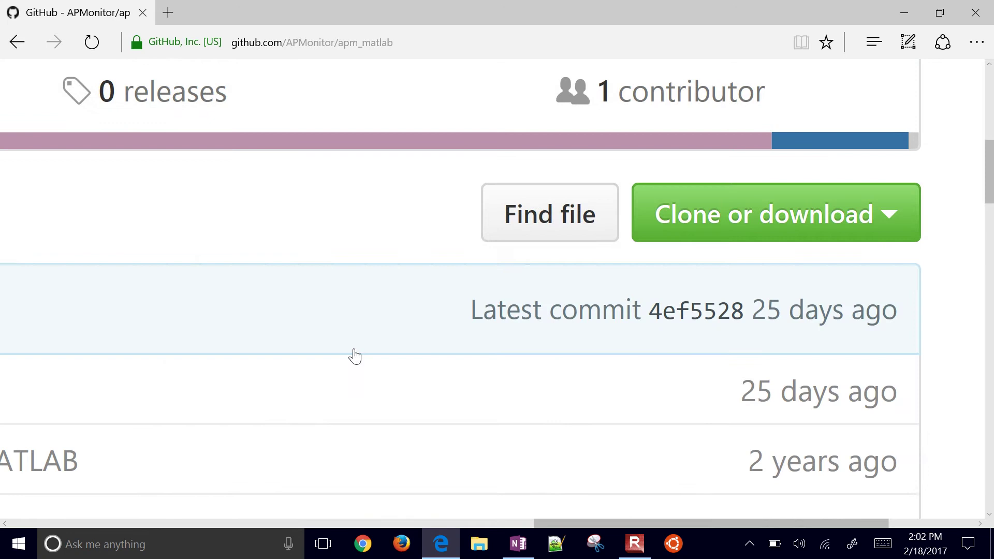
- Return to the MATLAB Dynamic Optimization Toolbox page and view the git clone command and the APM MATLAB library download section
key(alt+Tab)
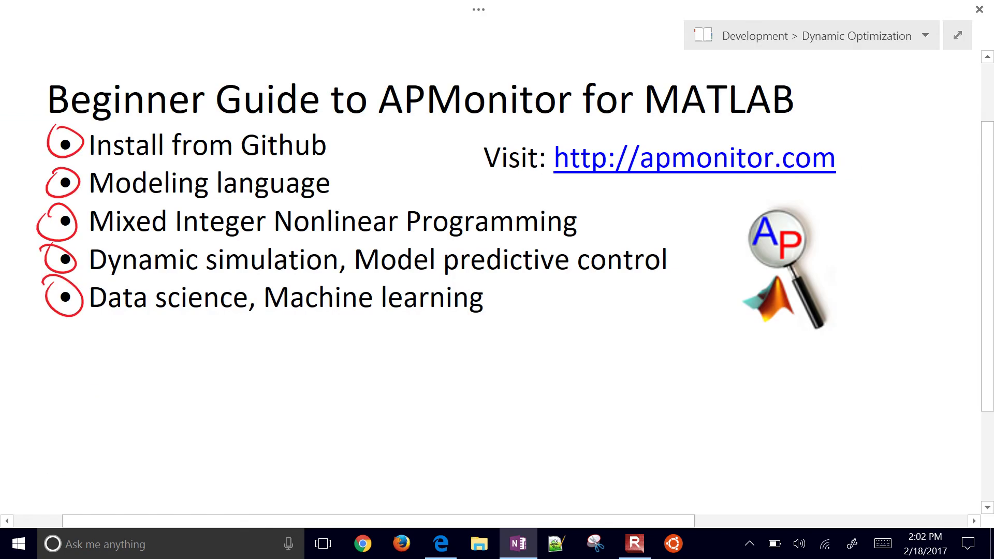
key(alt+Tab)
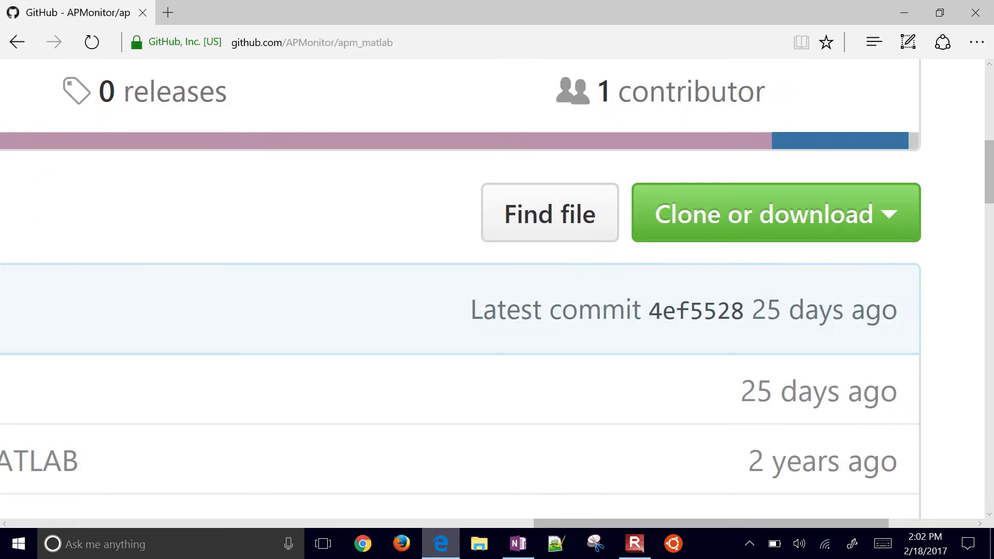
click(17, 42)
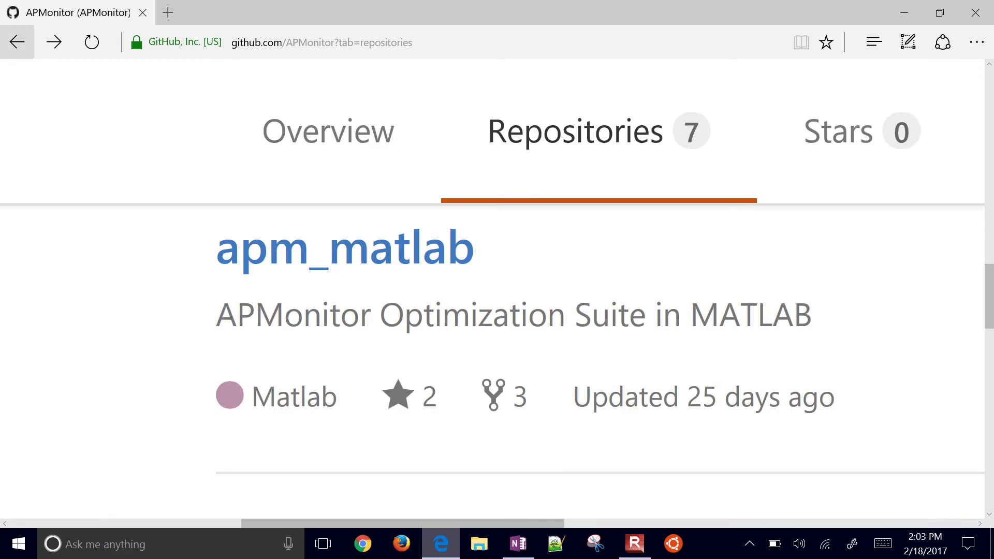
key(alt+Left)
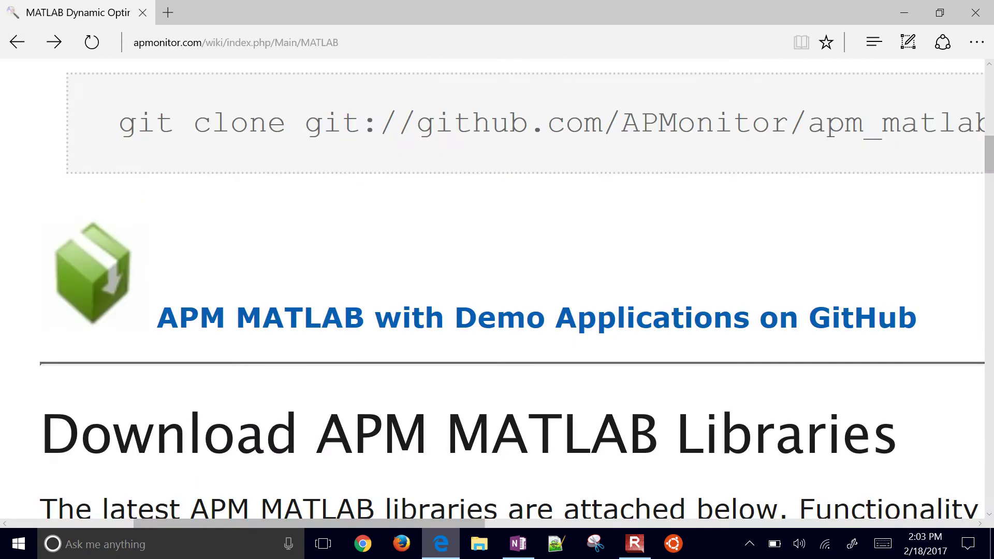
scroll(497, 289, up, 1)
scroll(497, 288, down, 3)
scroll(497, 289, right, 2)
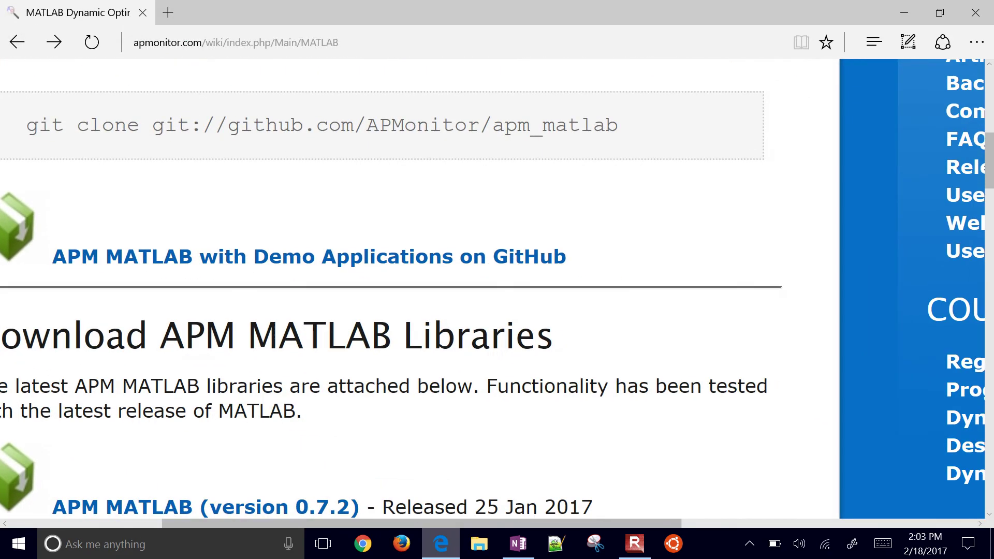
scroll(497, 288, down, 3)
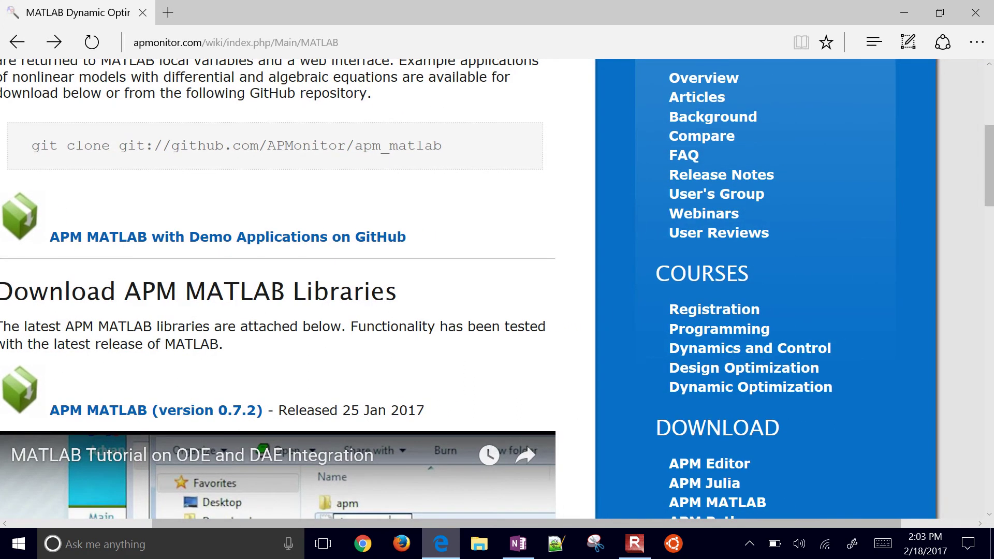
- Open an Ubuntu terminal and arrange it at half width beside the page with the clone command
click(673, 543)
drag(599, 91, 978, 18)
drag(737, 263, 725, 524)
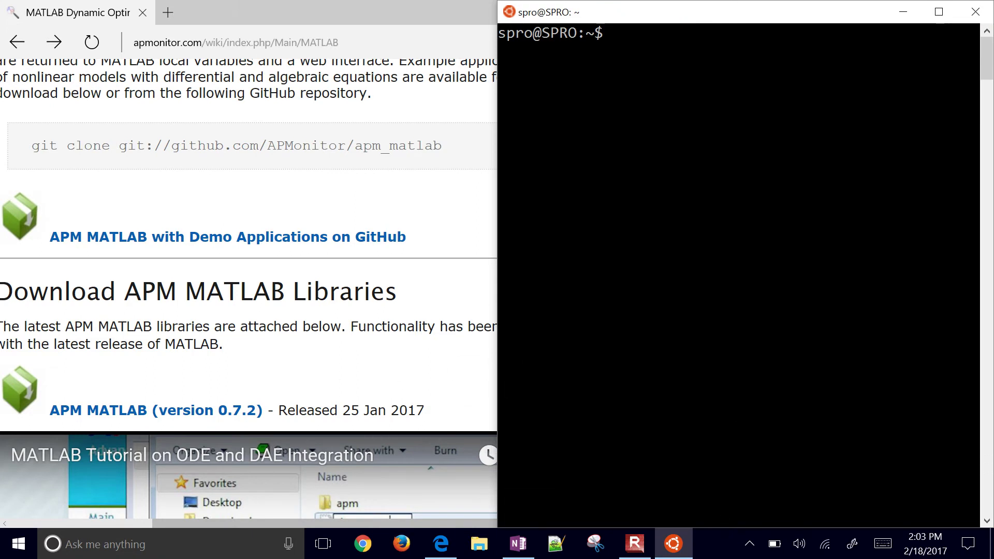
- Clone the repository in the terminal with git clone git://github.com/APMonitor/apm_matlab
text(ftl)
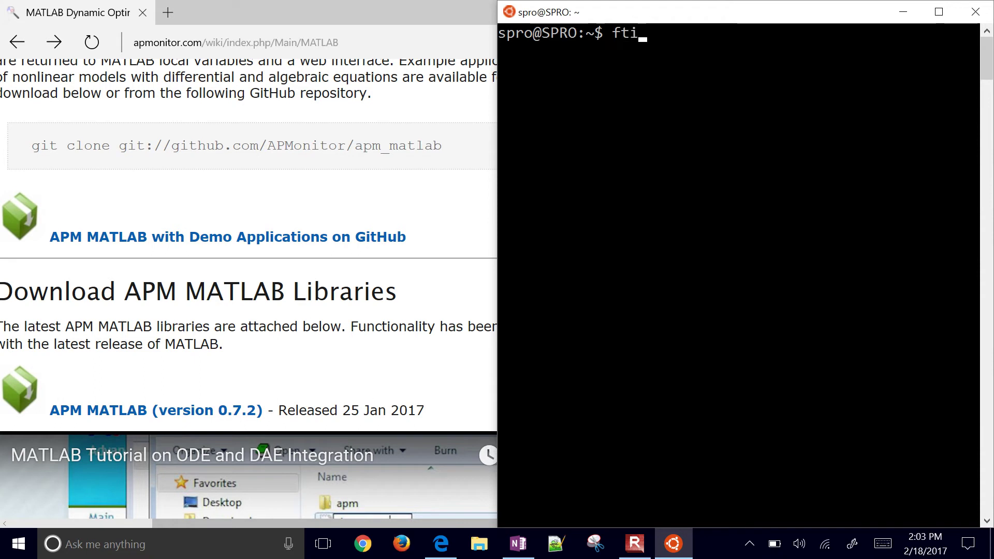
key(BackSpace)
key(BackSpace)
key(BackSpace)
text(git clone git)
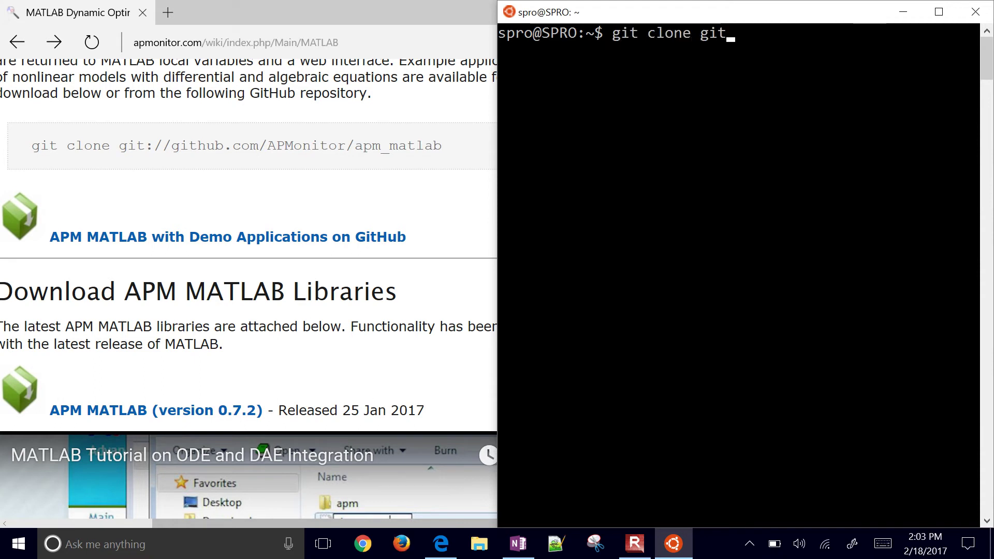
text(://gi)
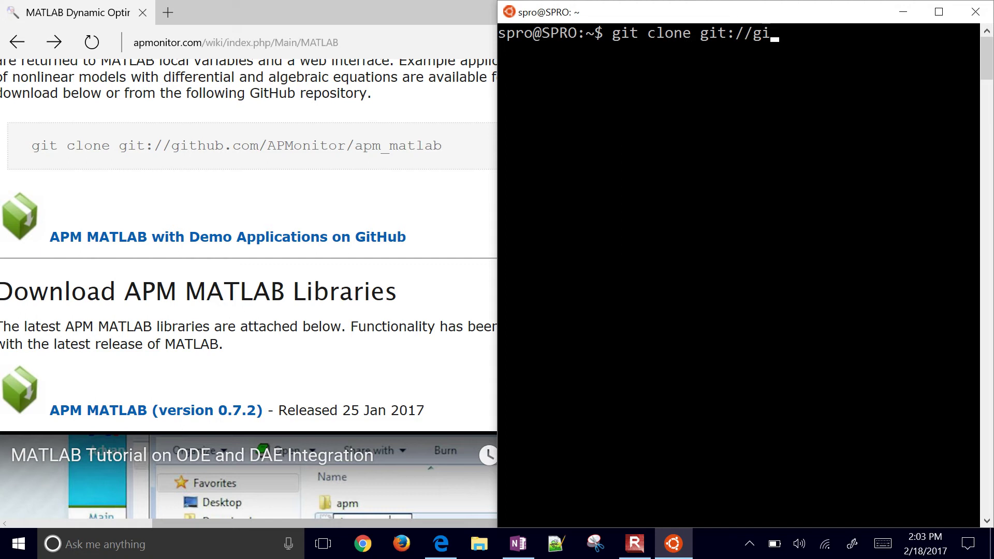
text(thub.com/A)
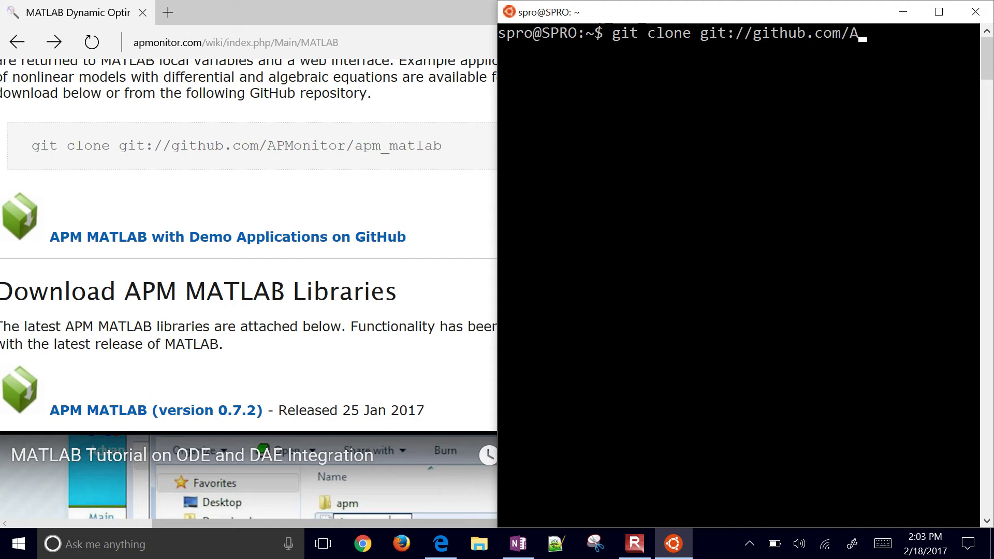
text(PMonitor)
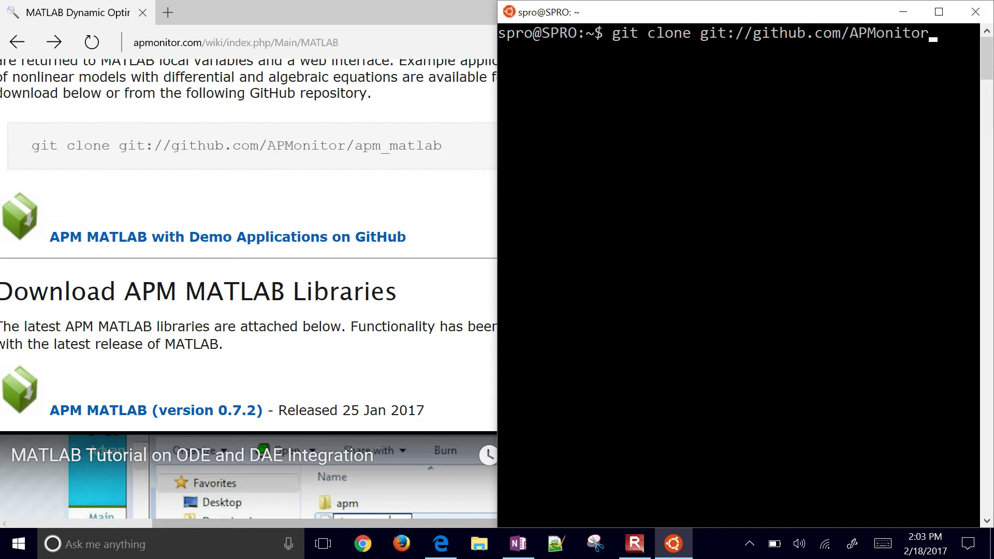
text(/apm_mat)
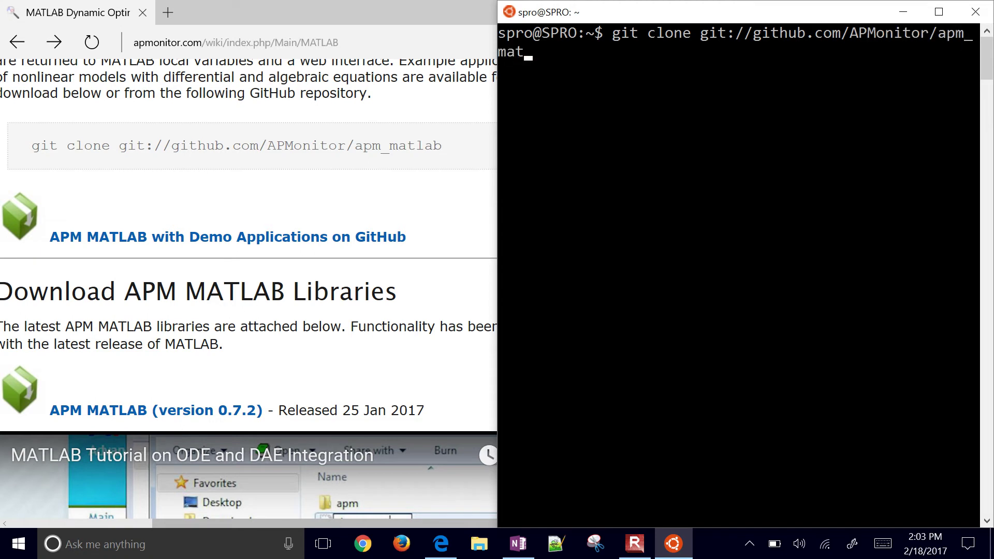
text(lab)
key(Return)
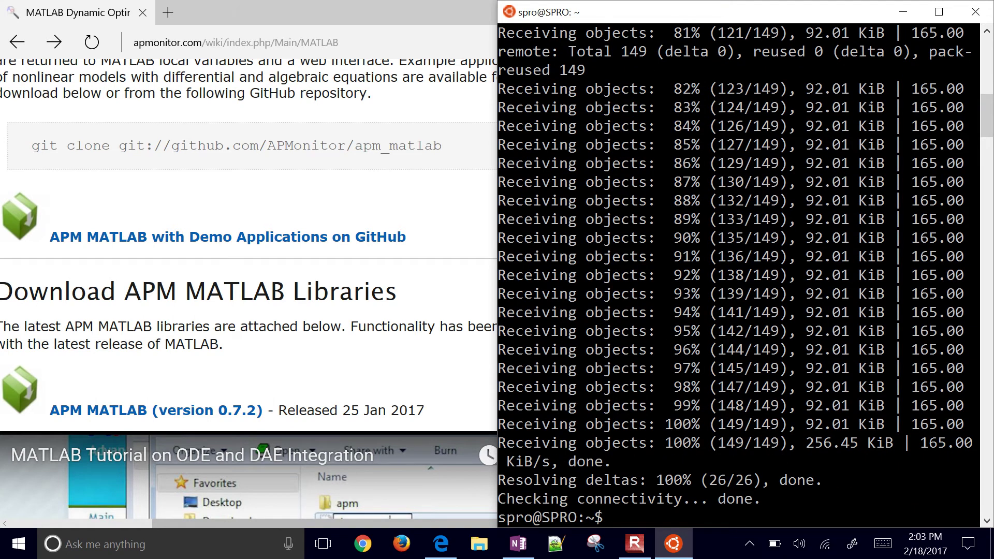
- List the home directory, enter the apm_matlab folder to list its contents, and exit the terminal
text(ls)
key(Return)
text(cd )
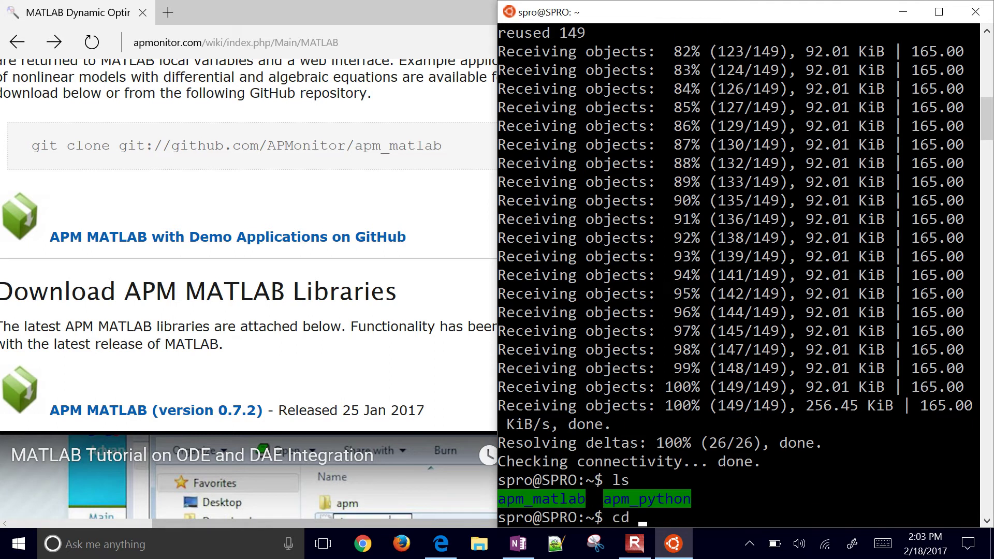
text(apm_matlab)
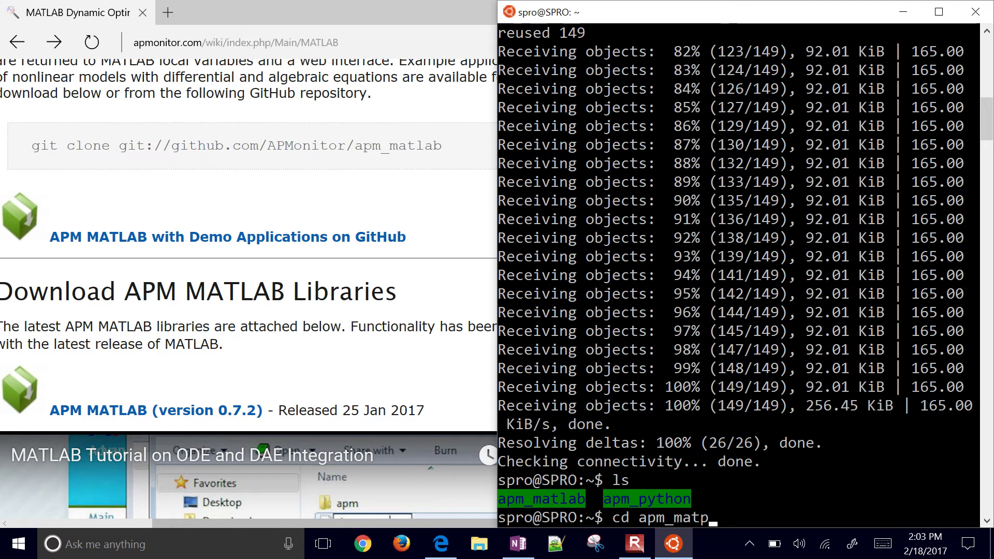
key(Return)
text(ls)
key(Return)
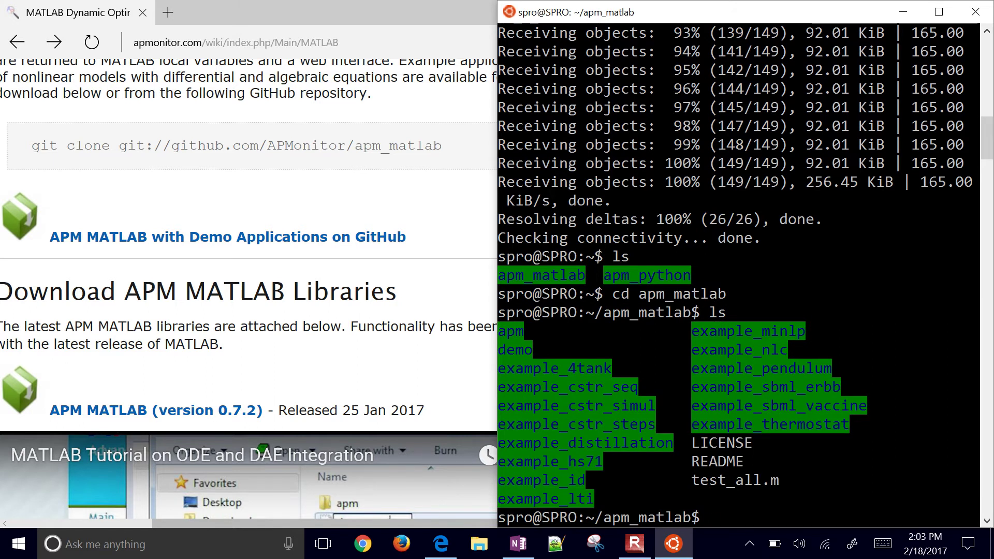
text(exit)
key(Return)
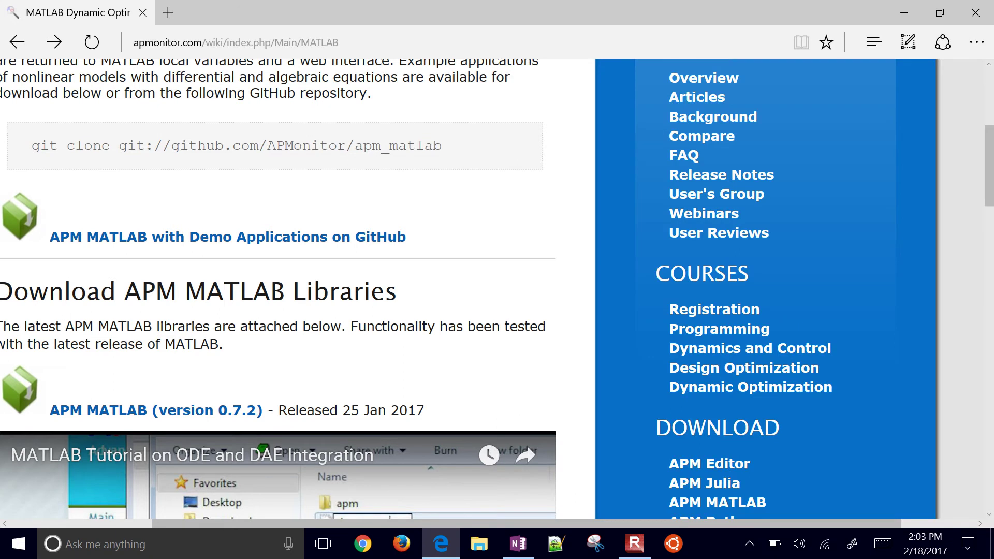
- Download the APM MATLAB (version 0.7.2) library and save apm_matlab_v0.7.2.zip to the Desktop
key(ctrl+minus)
key(ctrl+minus)
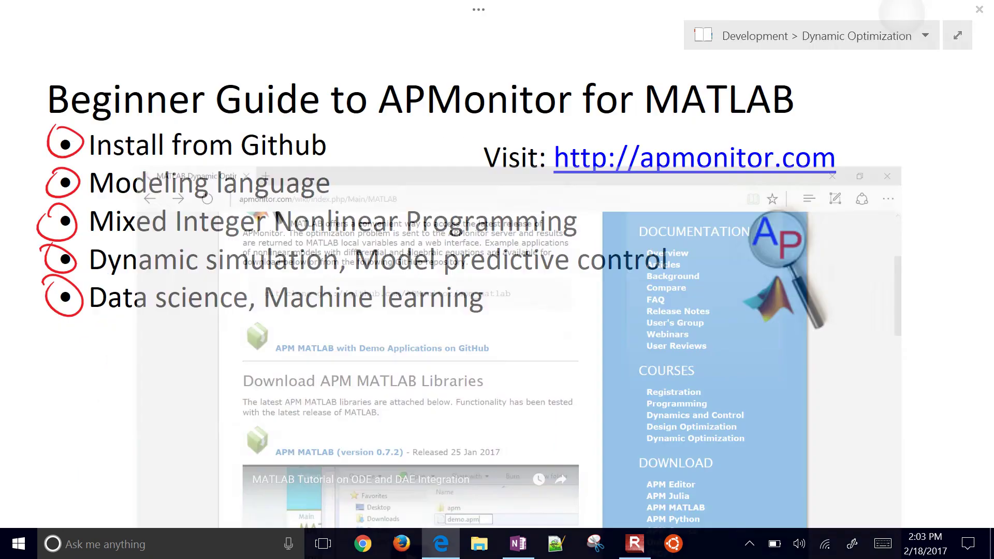
key(alt+Tab)
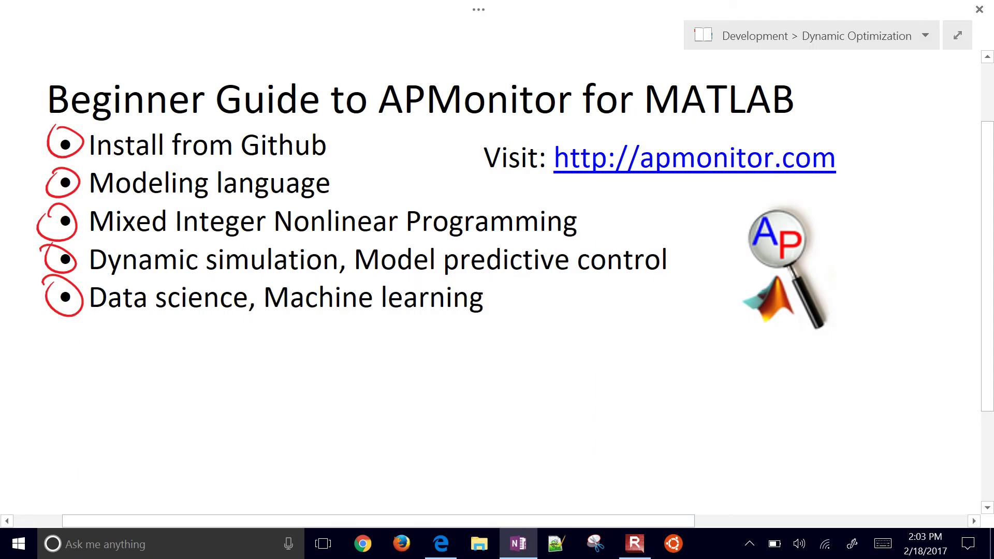
key(alt+Tab)
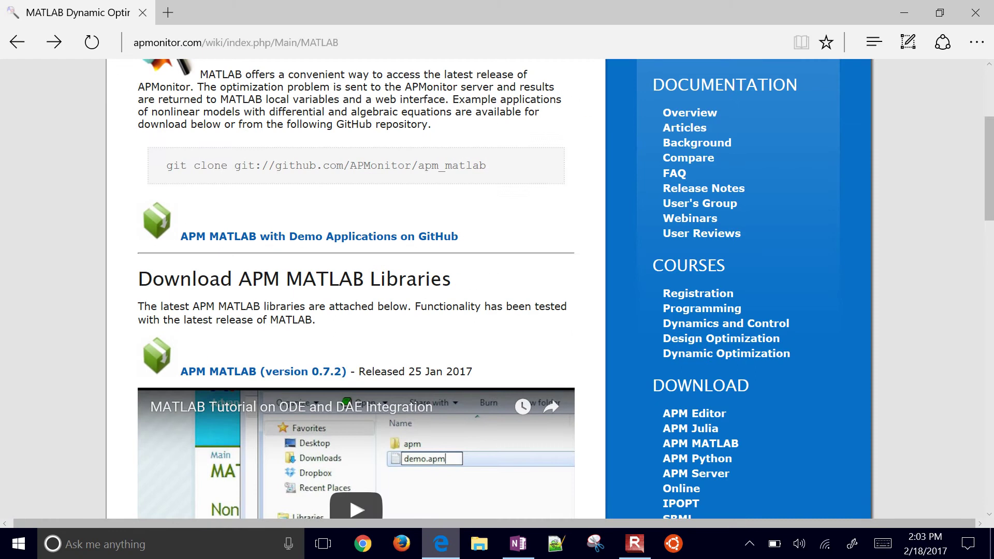
scroll(161, 417, up, 5)
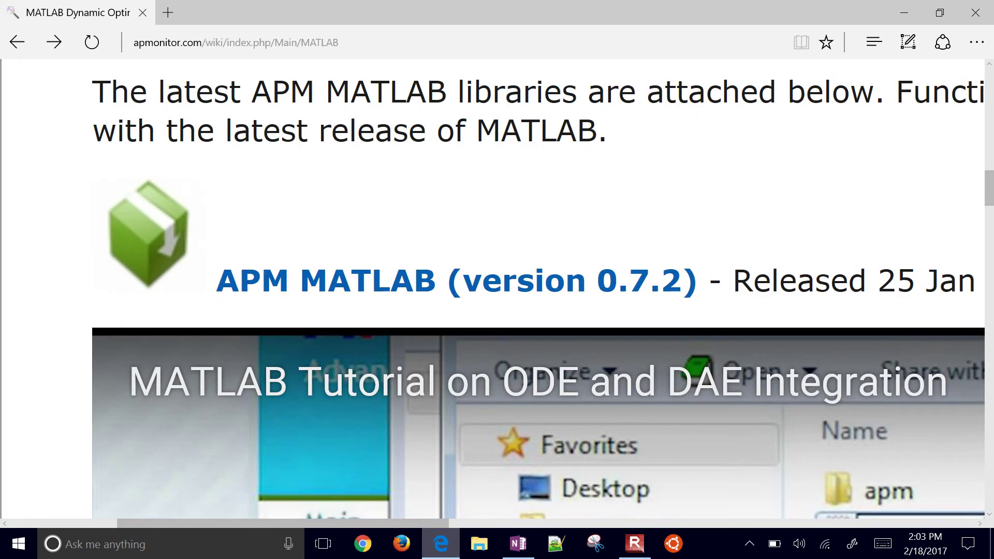
click(455, 280)
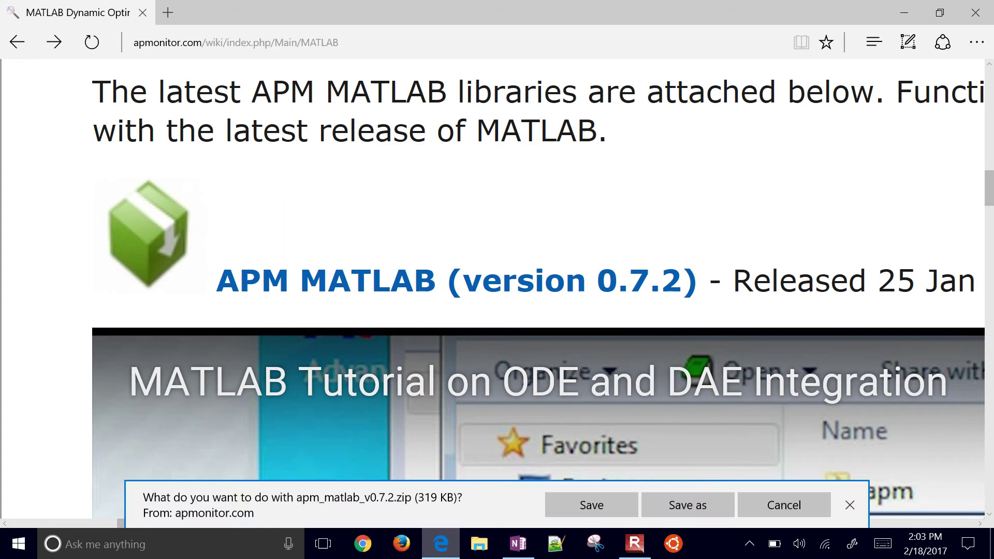
click(688, 505)
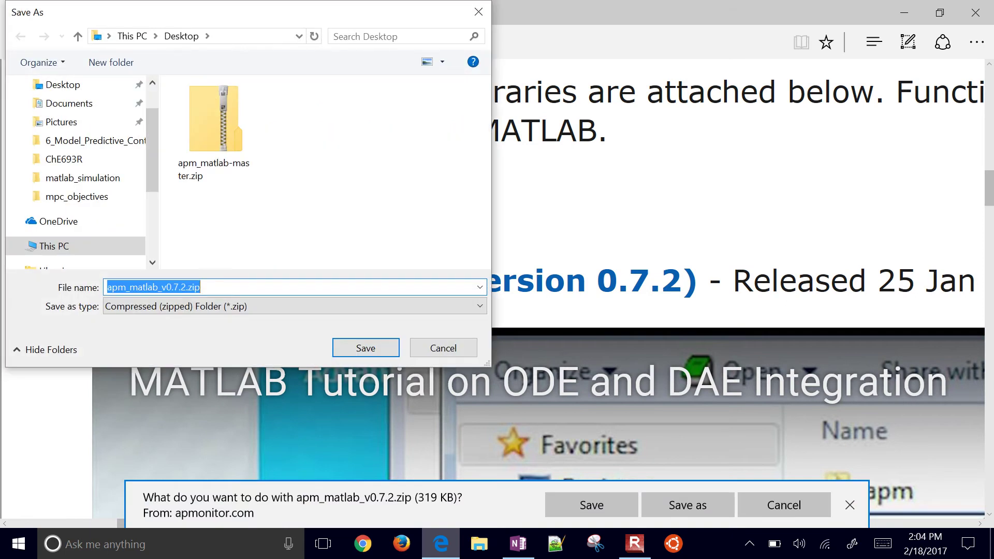
key(Return)
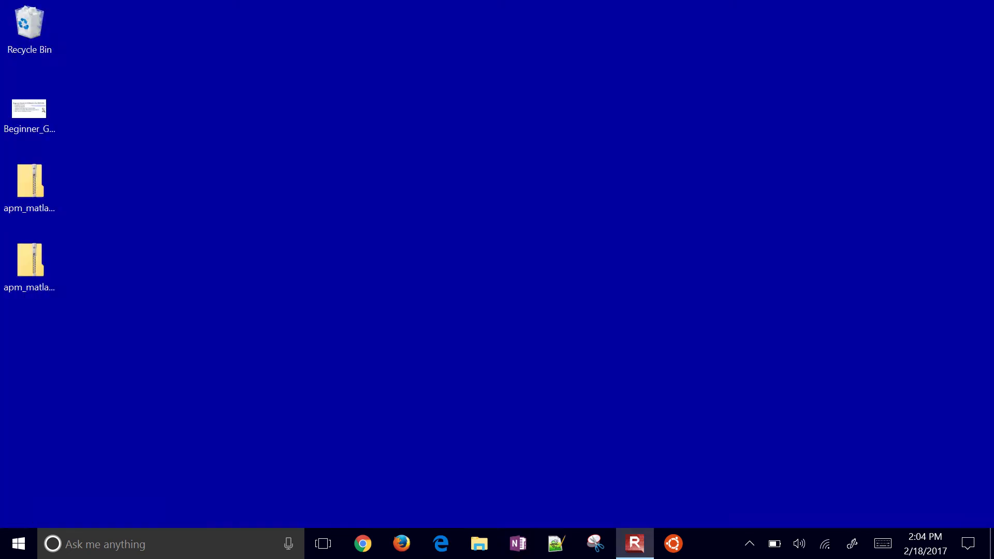
- Extract apm_matlab-master.zip into a Desktop folder of the same name and move the zip file to the Recycle Bin
click(42, 264)
click(45, 181)
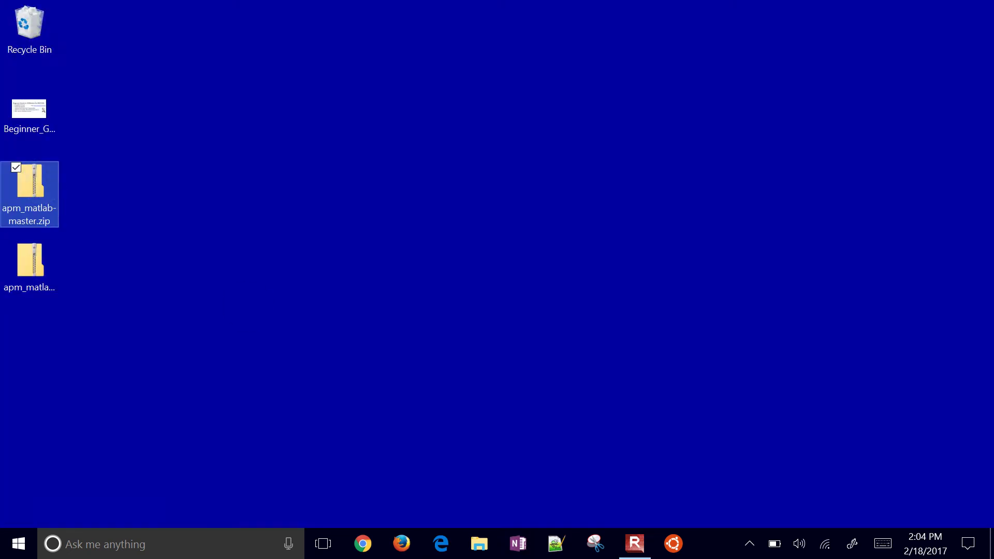
click(35, 189)
right_click(36, 184)
click(144, 78)
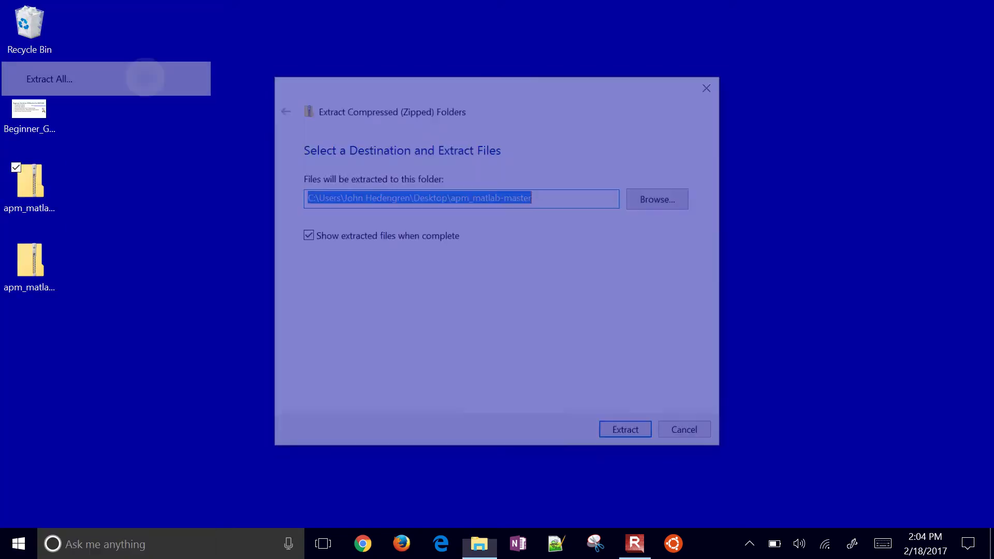
click(630, 435)
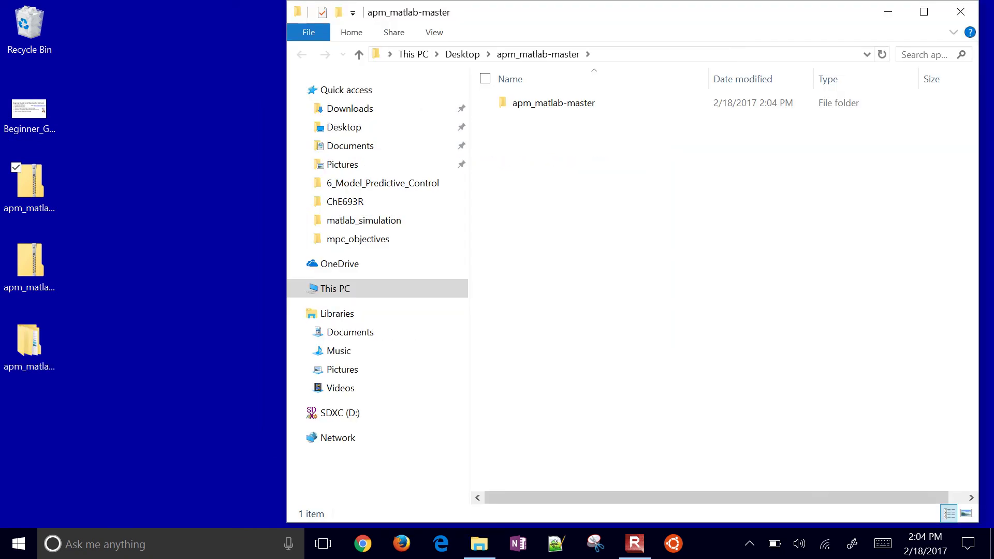
drag(29, 181, 29, 29)
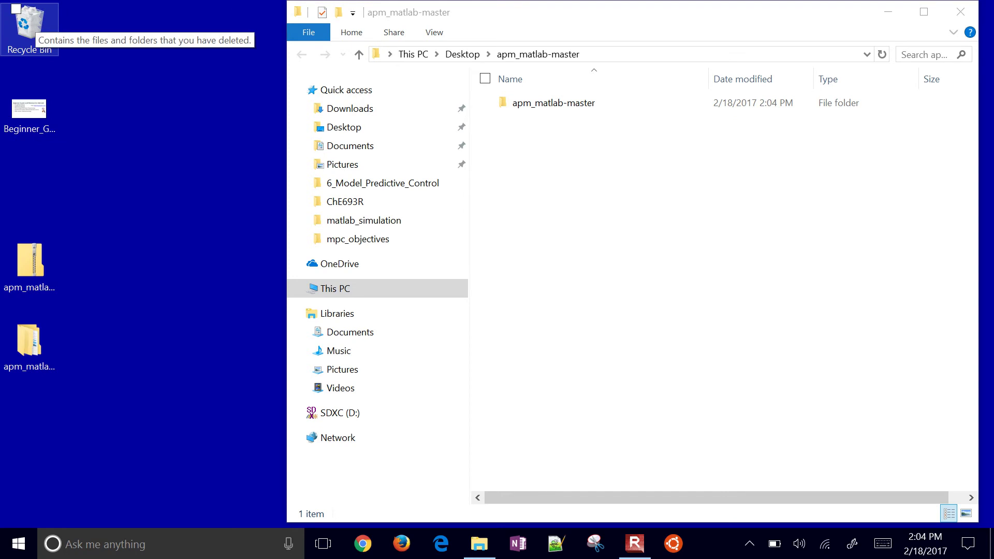
- Open the inner apm_matlab-master folder, view the MATLAB functions in its apm folder, and return to the folder listing
double_click(553, 103)
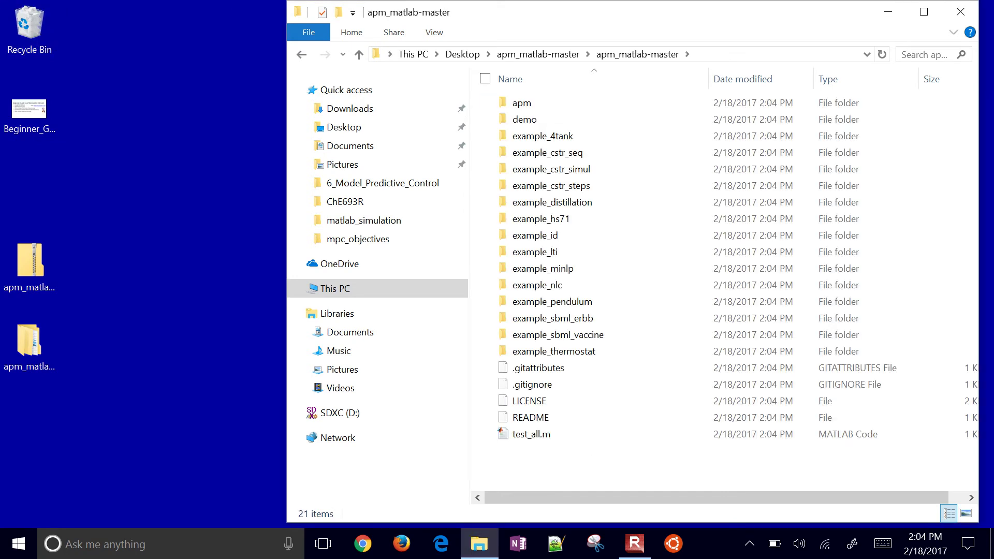
double_click(527, 102)
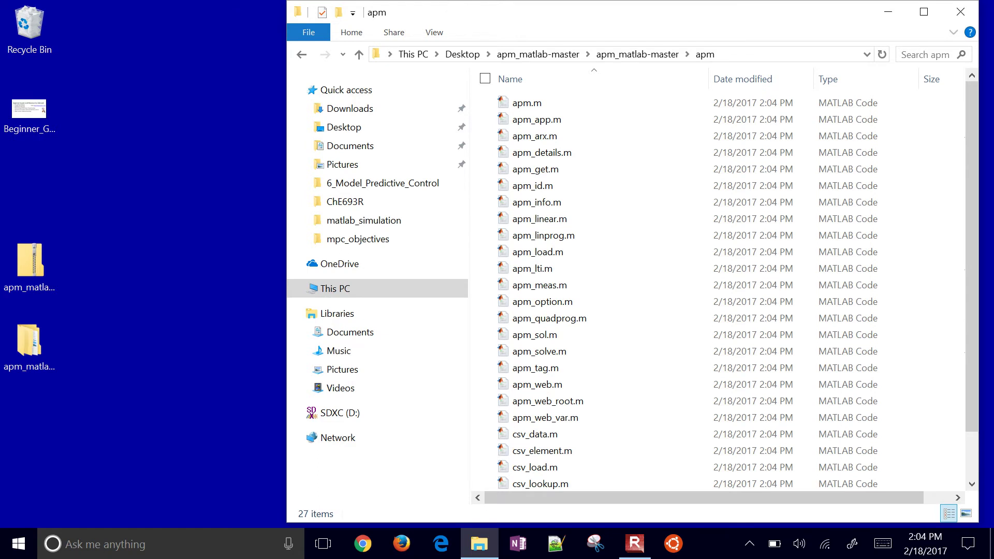
click(636, 54)
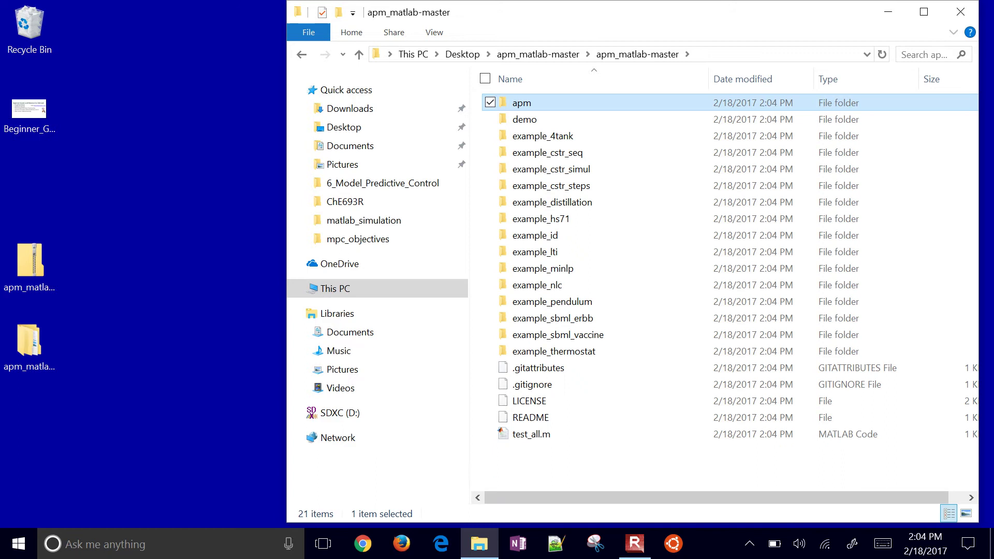
- Open main.m from the demo folder in Notepad++
double_click(524, 119)
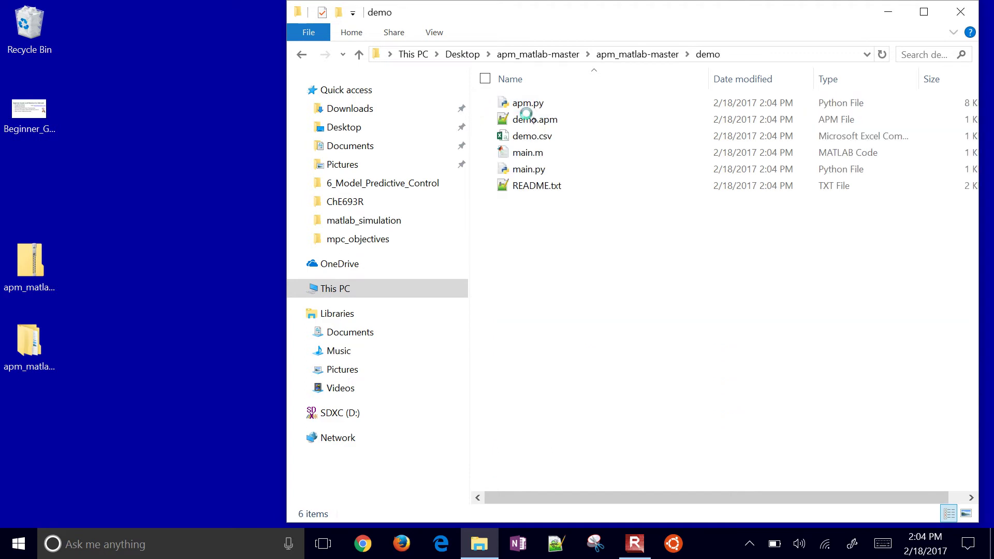
right_click(530, 151)
click(429, 205)
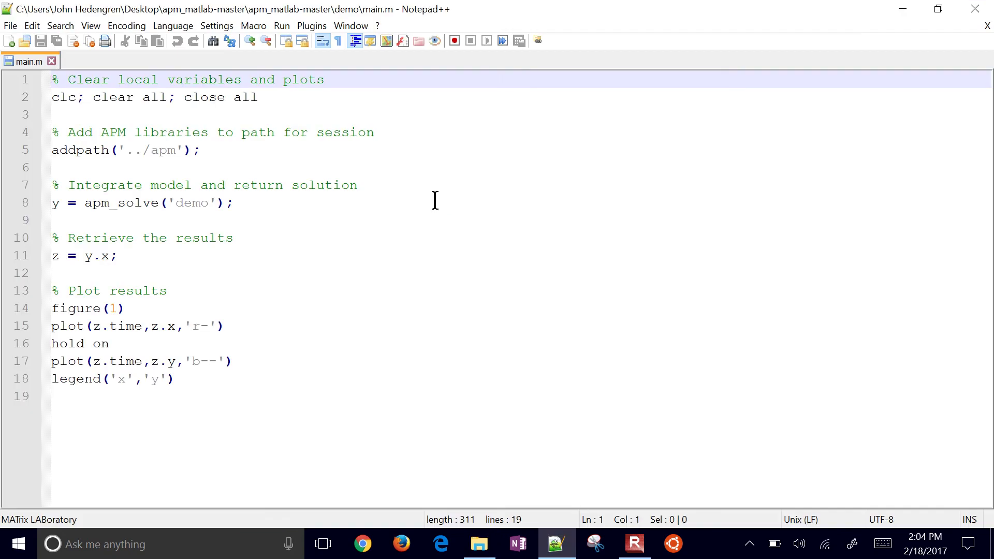
- Highlight the addpath('../apm') lines and the apm_solve('demo') line in main.m, and close the file viewer
key(Down)
key(Down)
key(Down)
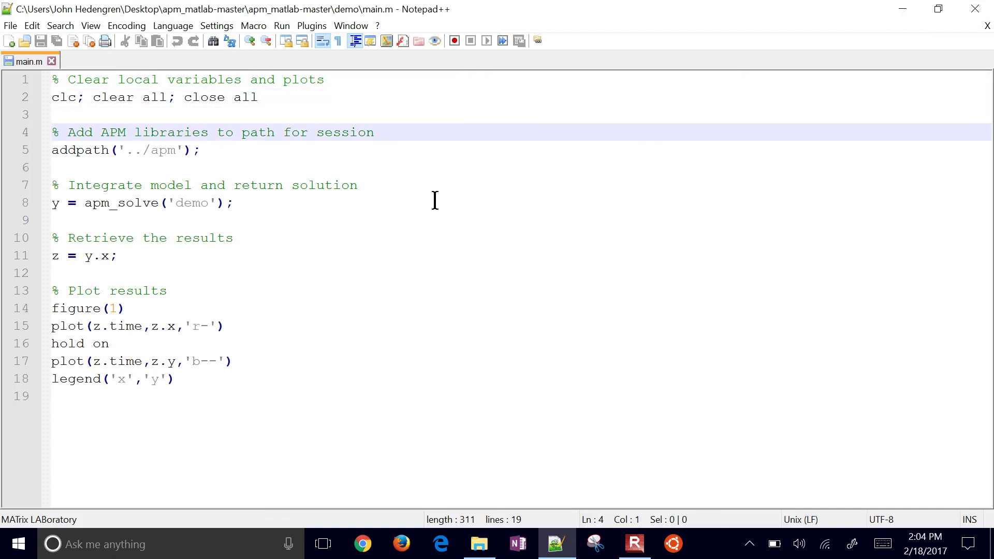
key(shift+Down)
key(shift+Down)
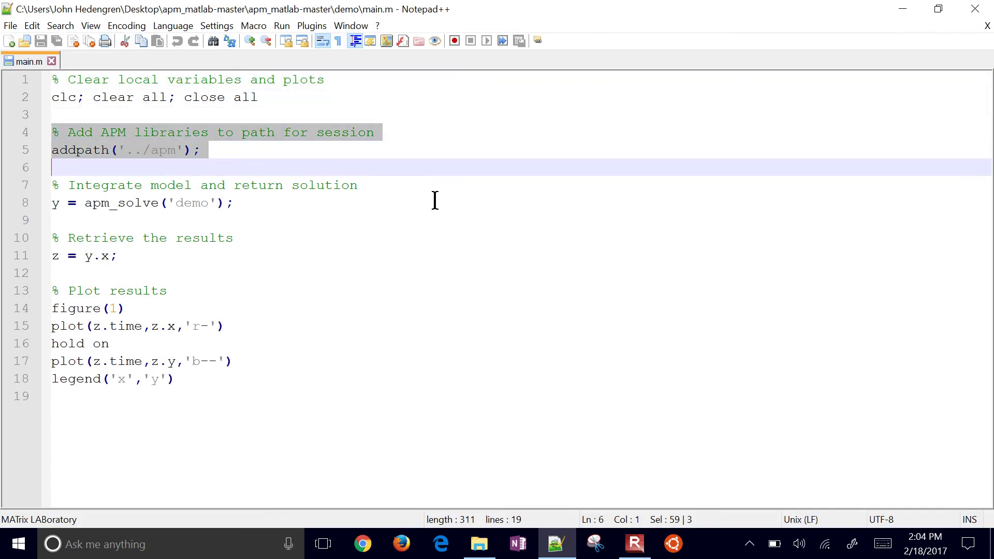
key(Down)
key(Down)
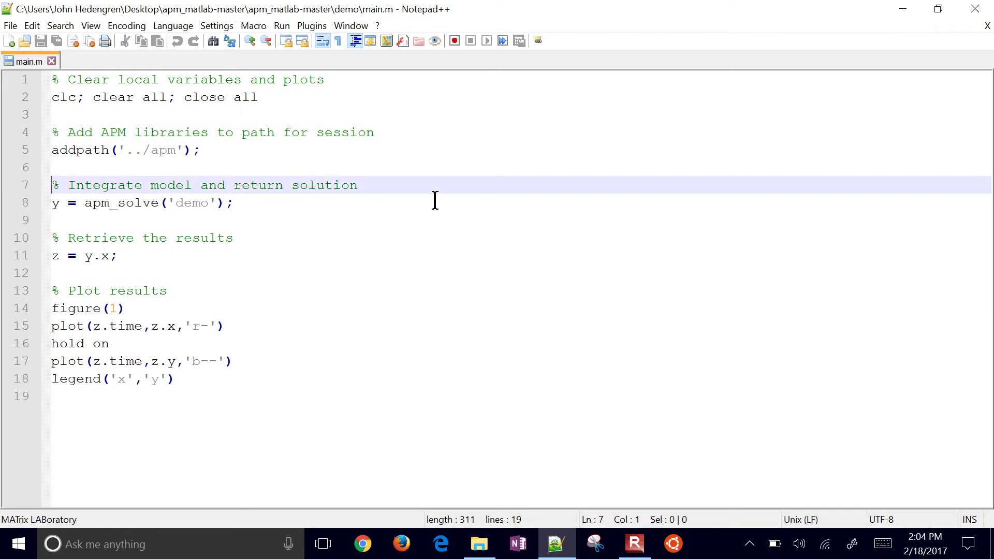
key(shift+Down)
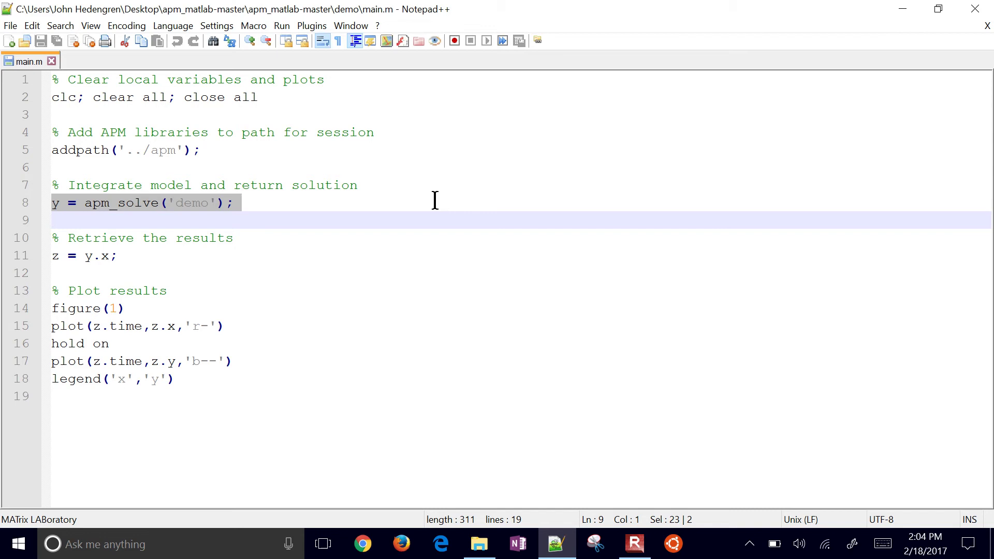
click(975, 8)
- Open apm_solve.m from the apm folder in Notepad++, read through its header comments and solver code, and close it
click(651, 56)
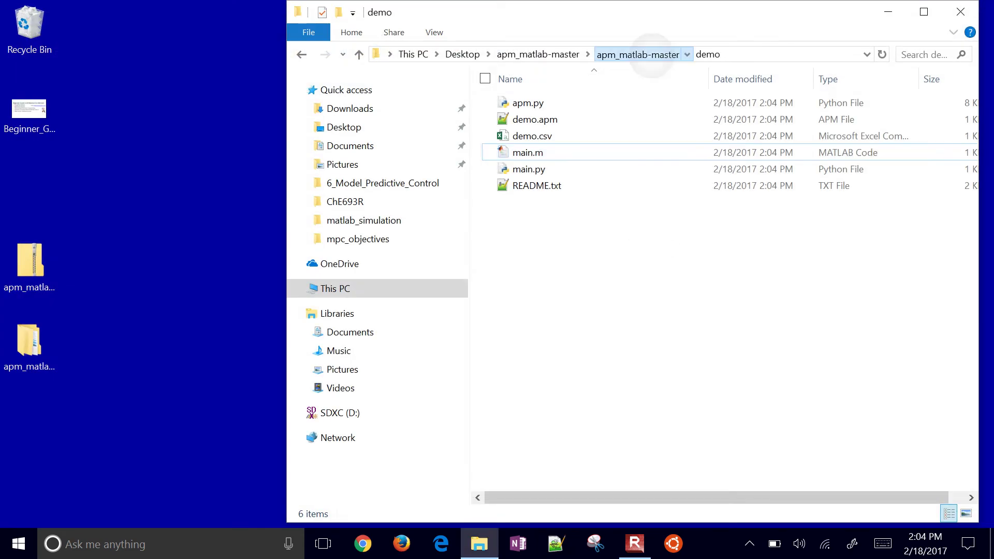
double_click(528, 105)
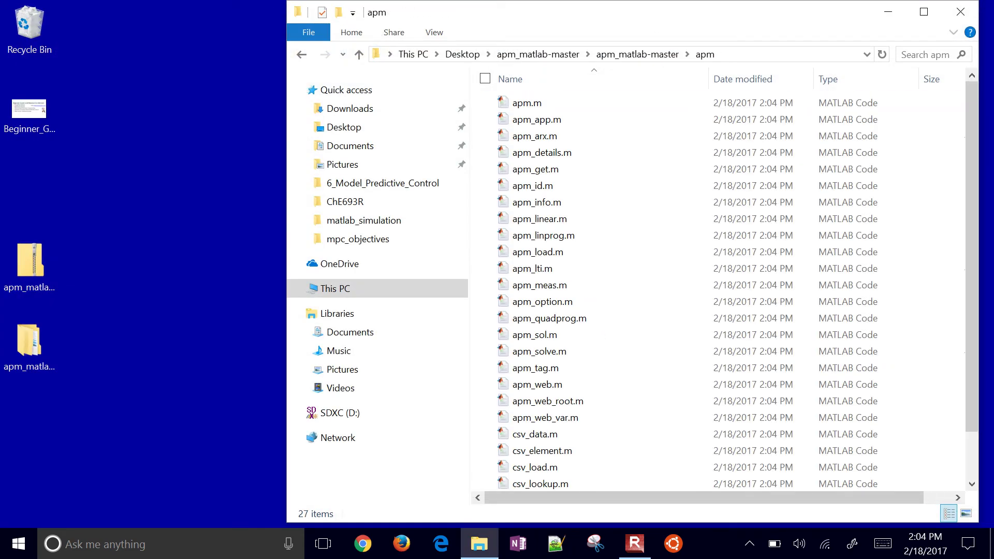
click(539, 351)
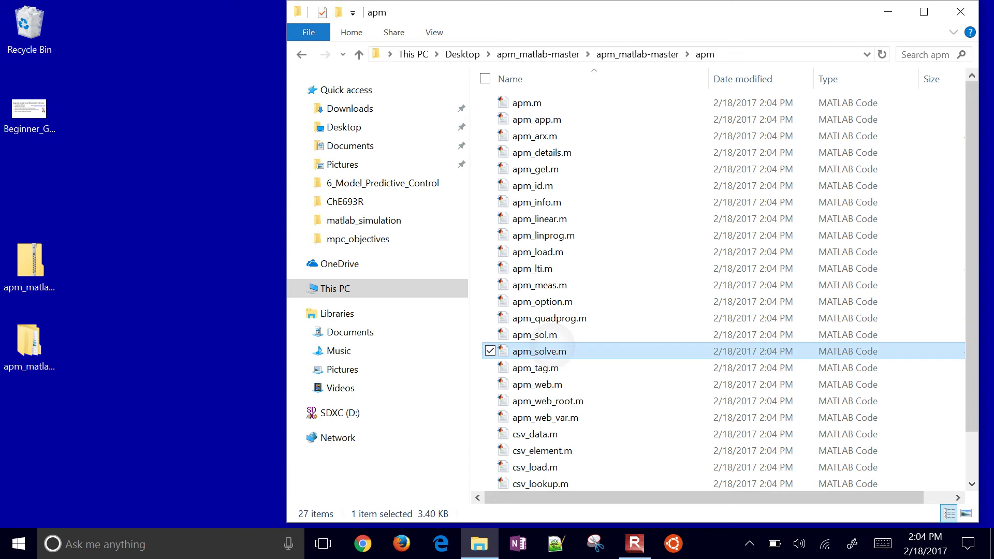
right_click(567, 351)
click(414, 207)
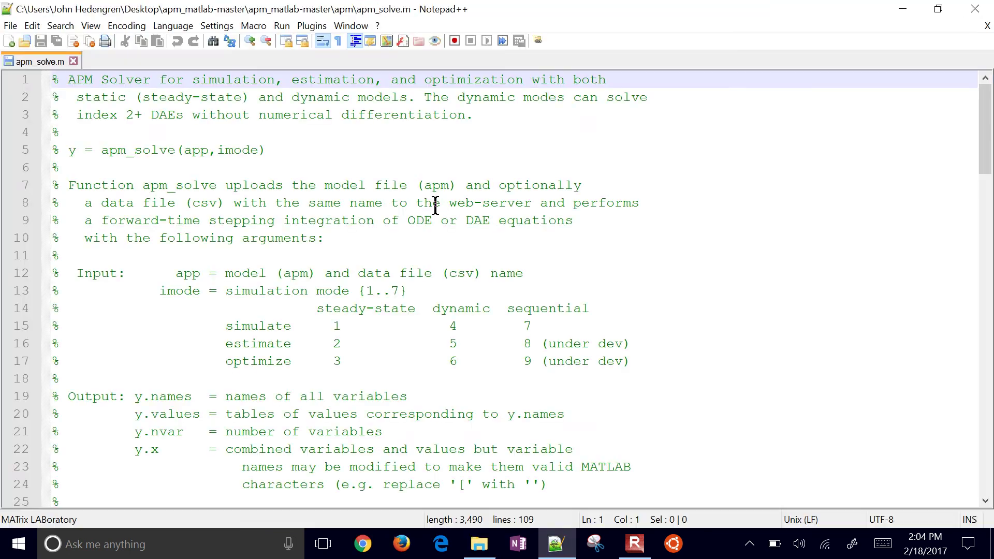
scroll(435, 204, down, 11)
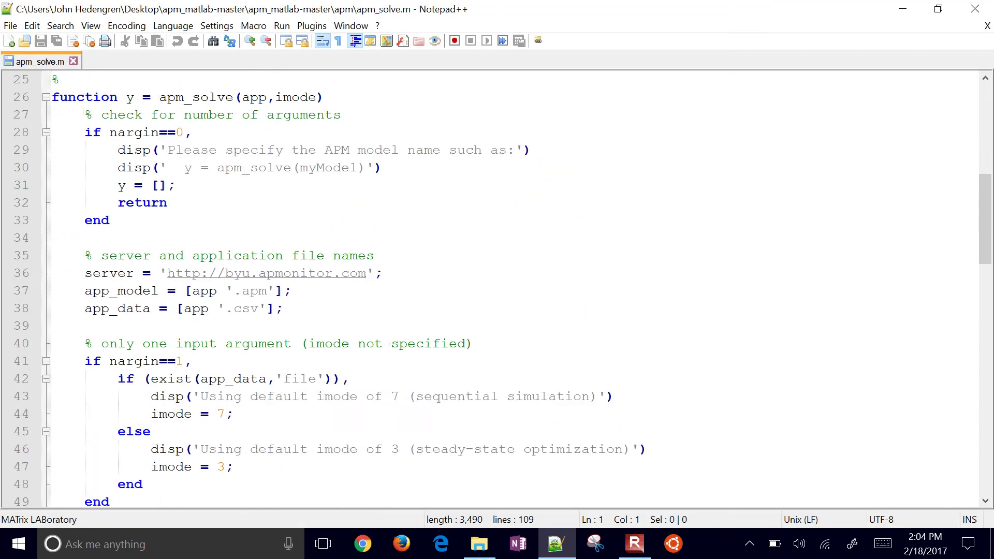
scroll(435, 204, down, 14)
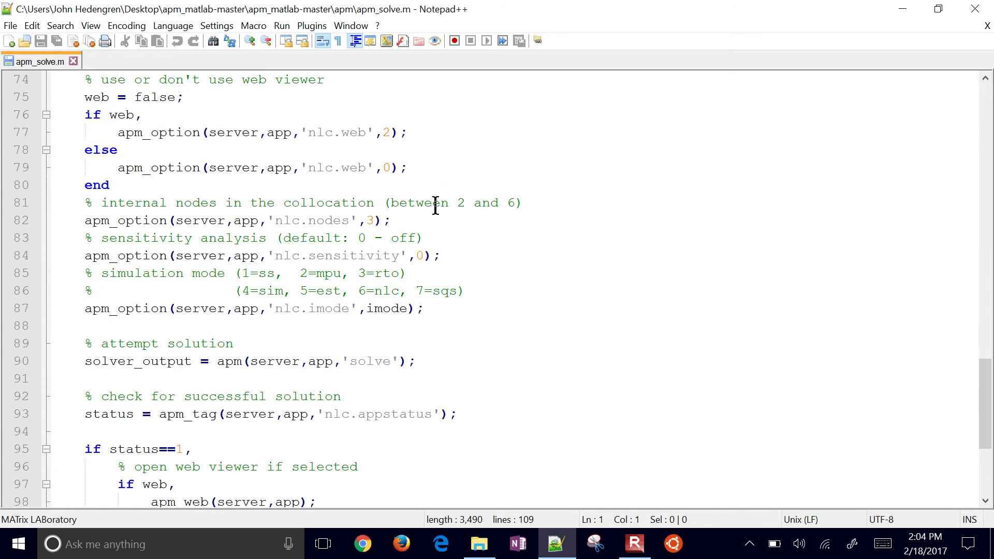
click(975, 8)
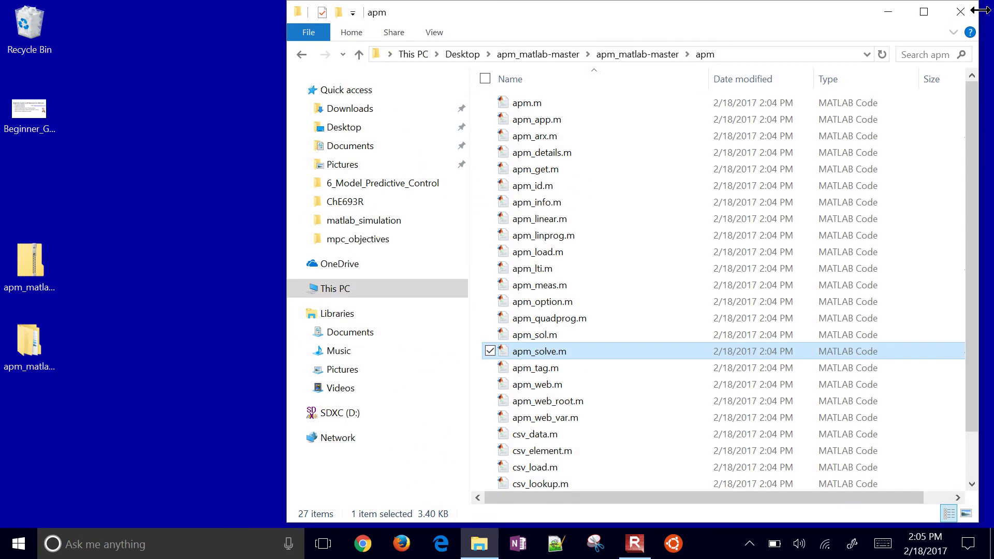
- Return to the demo folder and open main.m in MATLAB
key(alt+Up)
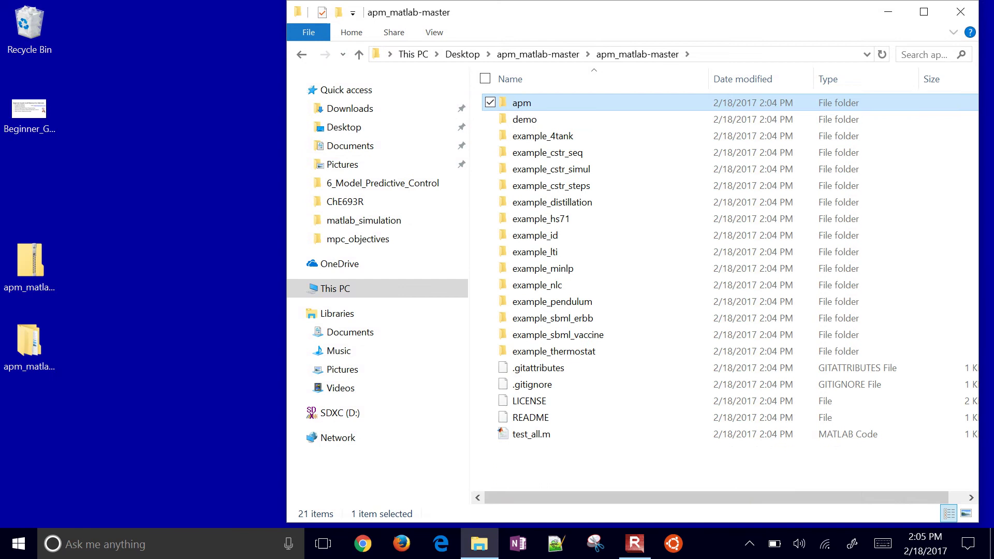
double_click(524, 121)
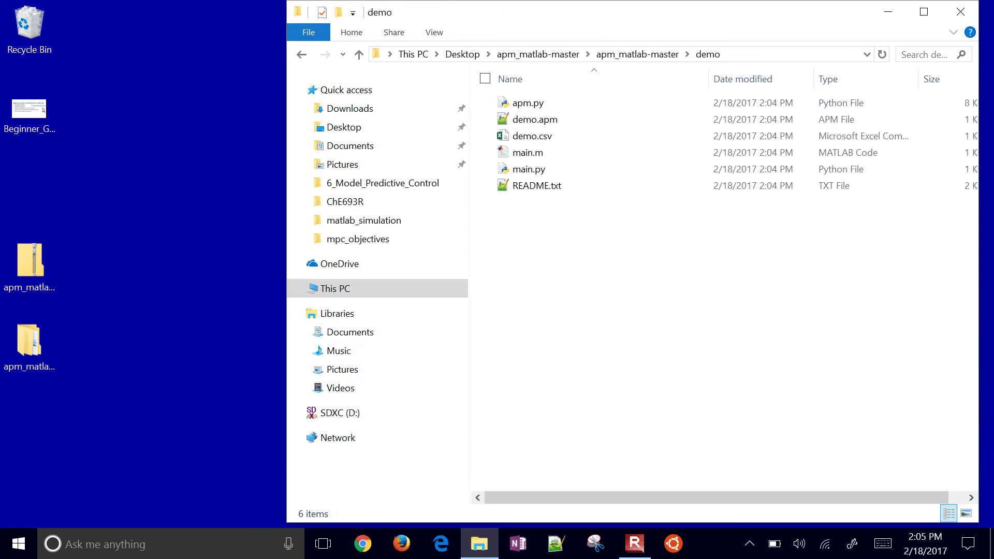
double_click(527, 152)
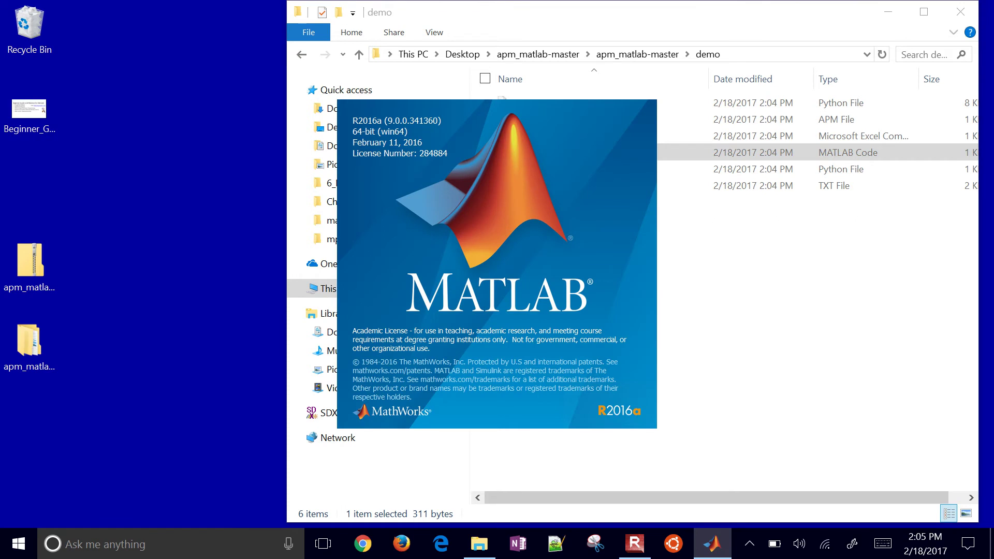
- View the demo.apm model's parameters, variables and equations in Notepad++ while MATLAB loads, and close the file
click(765, 253)
double_click(533, 119)
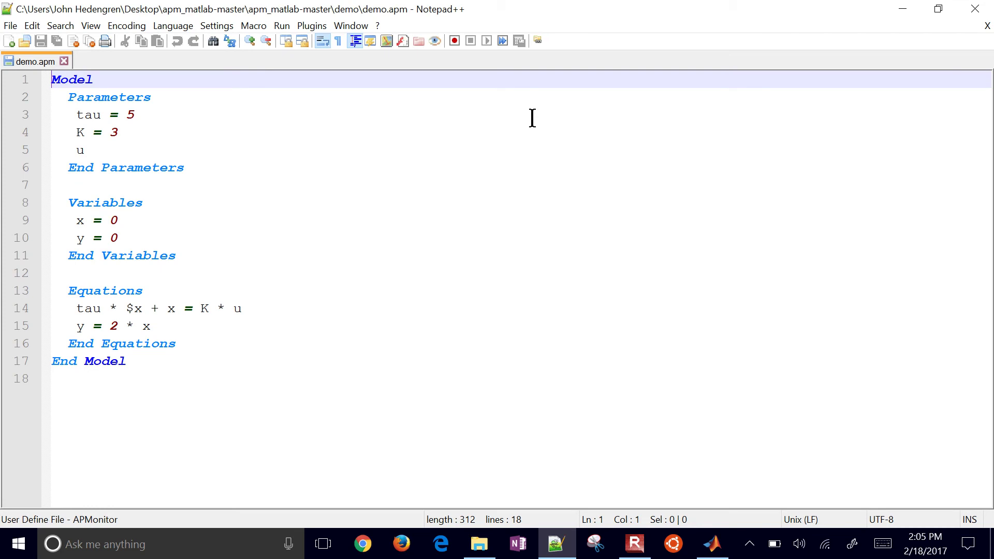
click(987, 26)
click(974, 8)
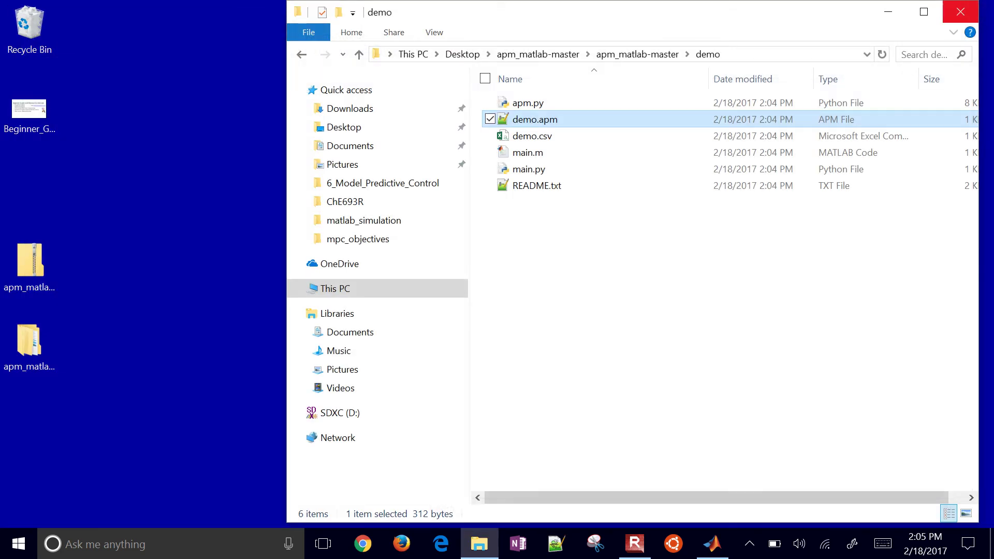
- Open README.txt from the demo folder and read through the model, demo.csv data and apm_solve descriptions
double_click(534, 184)
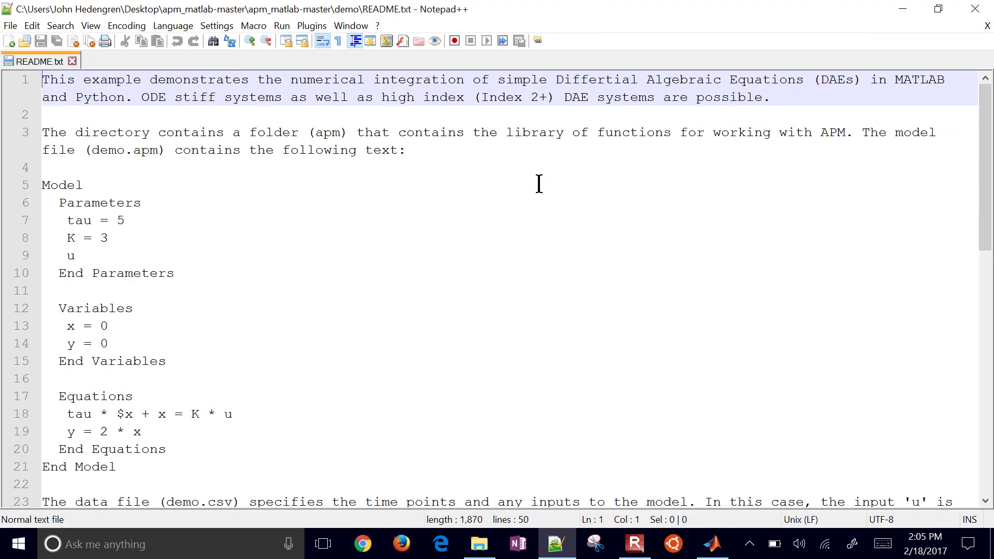
scroll(538, 185, down, 7)
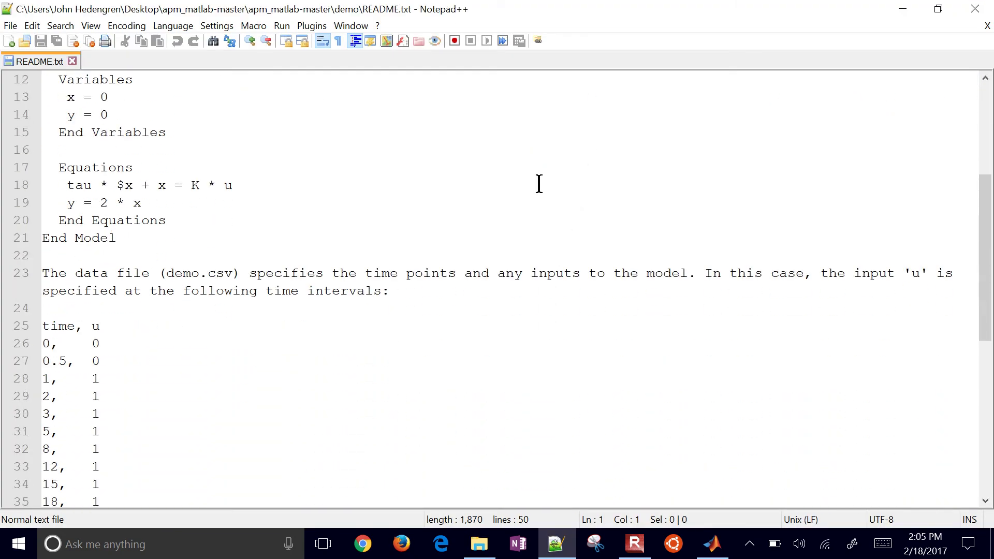
scroll(539, 185, down, 4)
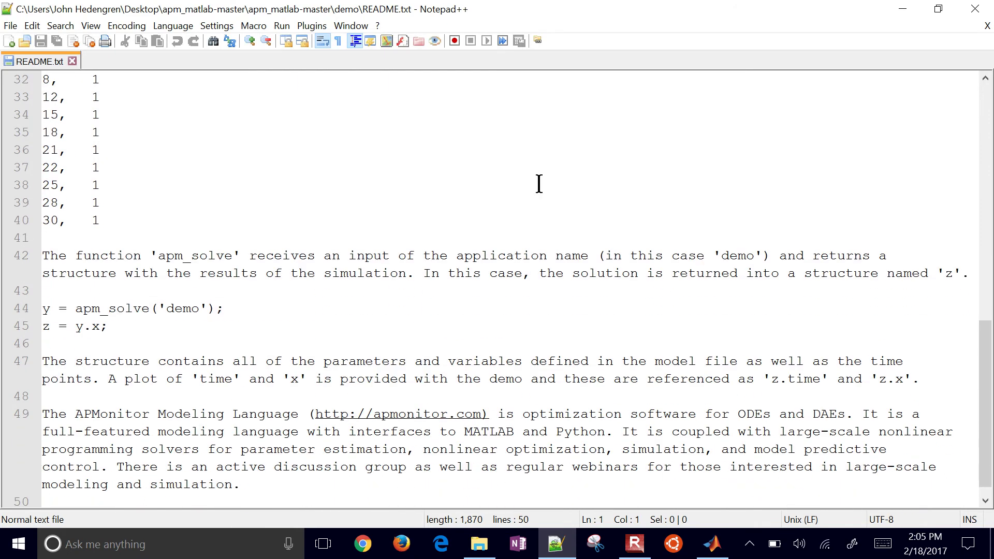
- Close README.txt, run main.m in MATLAB, and dismiss the figure to select solution_demo.csv in the current folder
scroll(538, 184, up, 9)
click(974, 9)
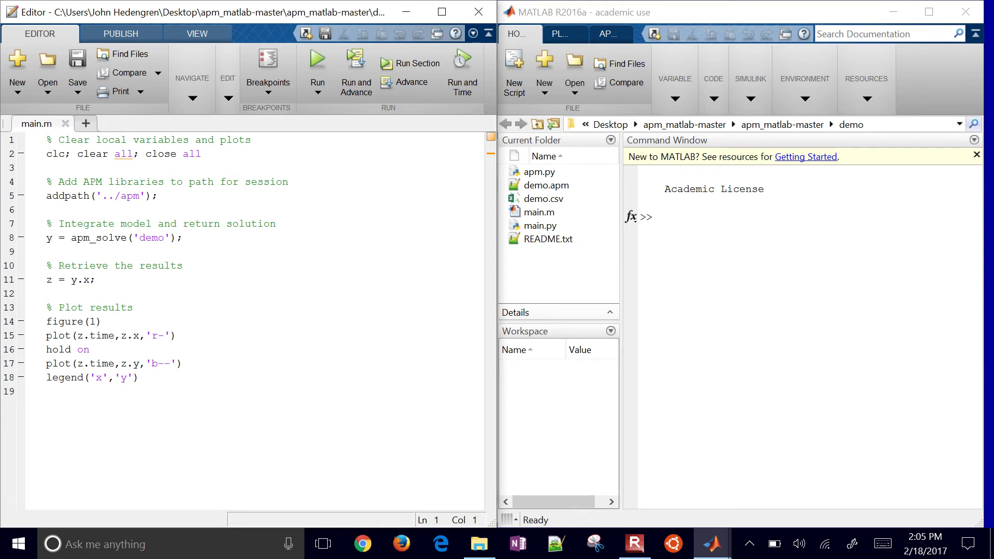
key(F5)
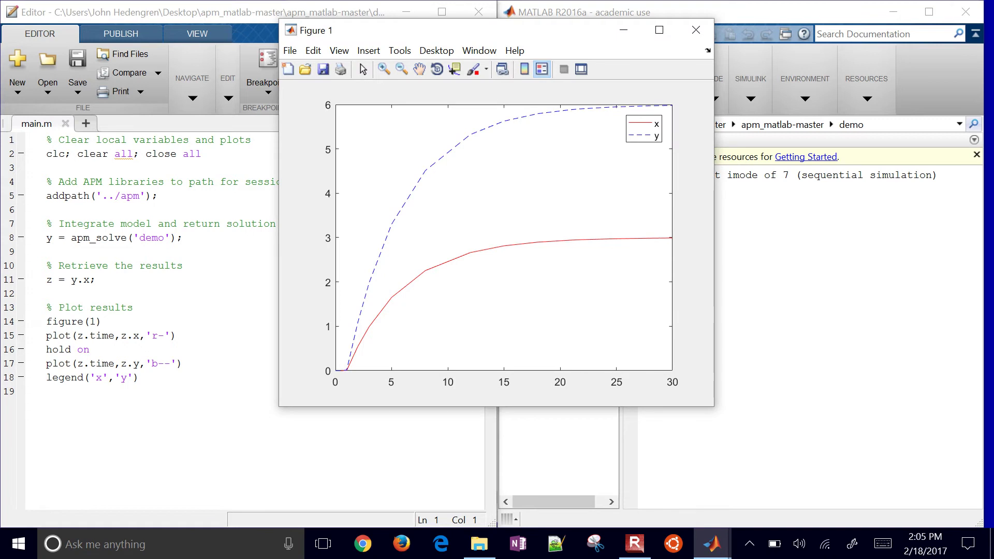
click(696, 30)
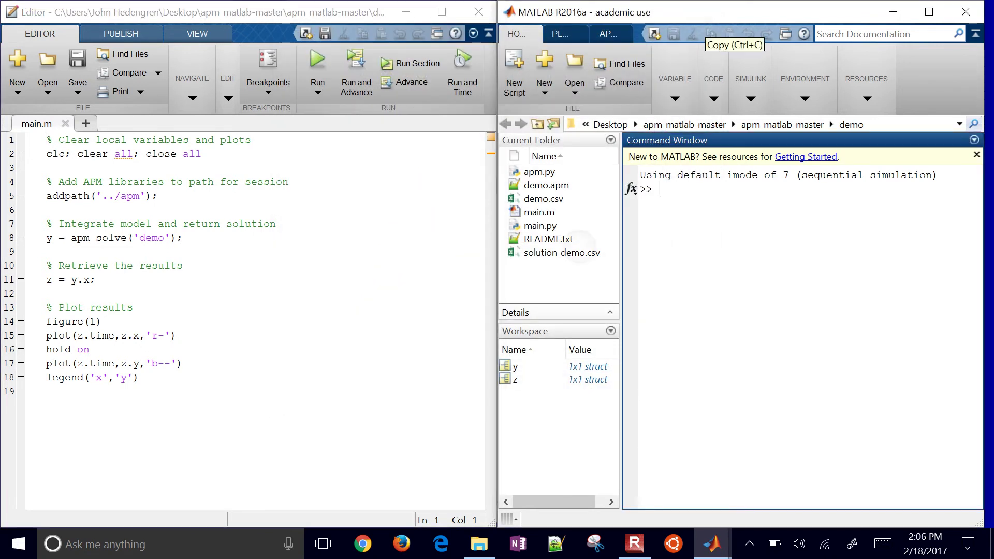
click(580, 246)
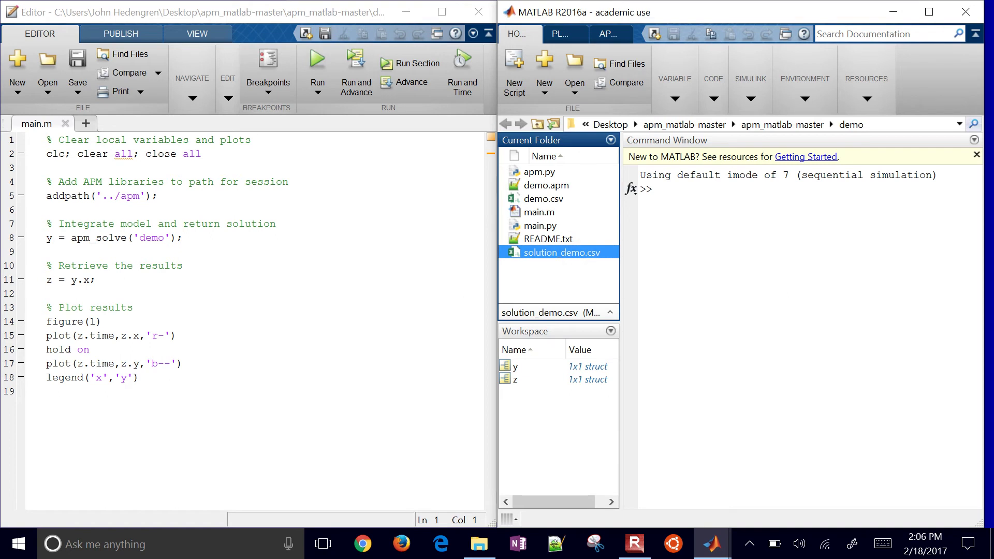
- Display the results structure z and its z.time values in the Command Window
click(707, 226)
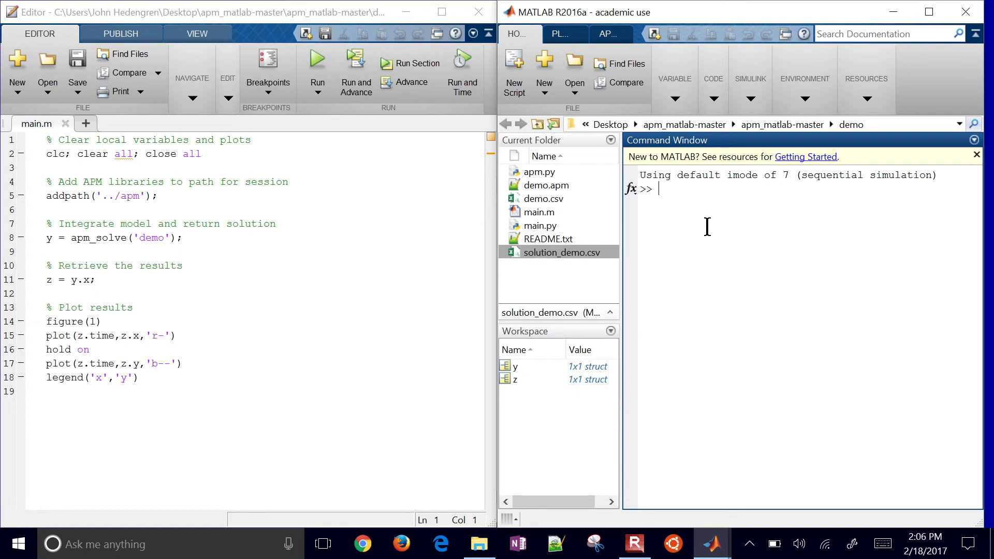
text(z)
key(Return)
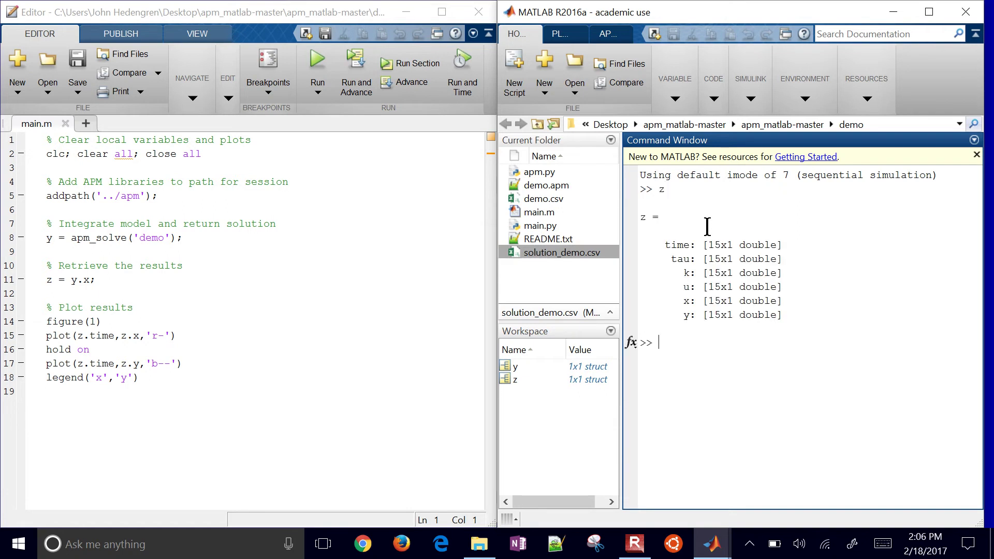
text(z.time)
key(Return)
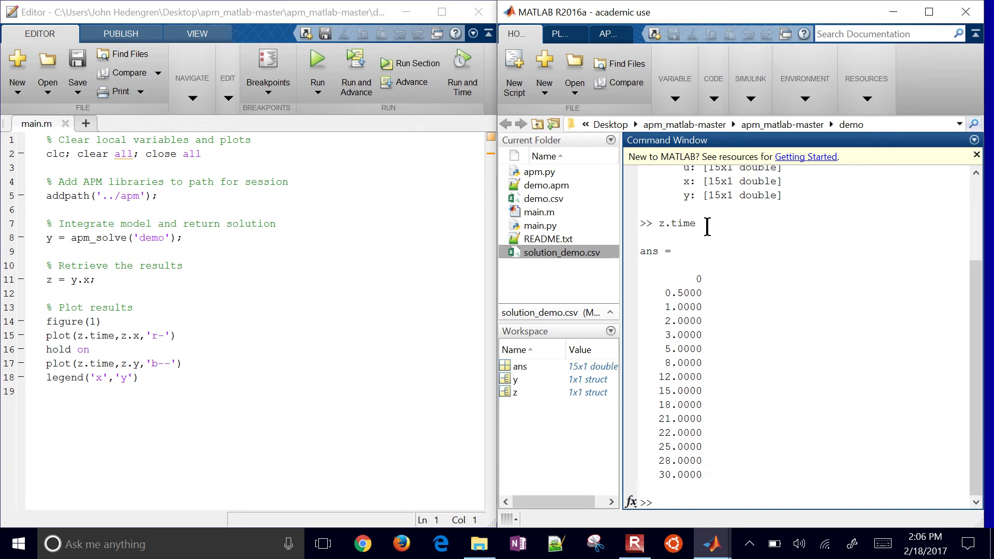
- Try to display t.u, and list the fields of the structure z again
text(t.u)
key(Return)
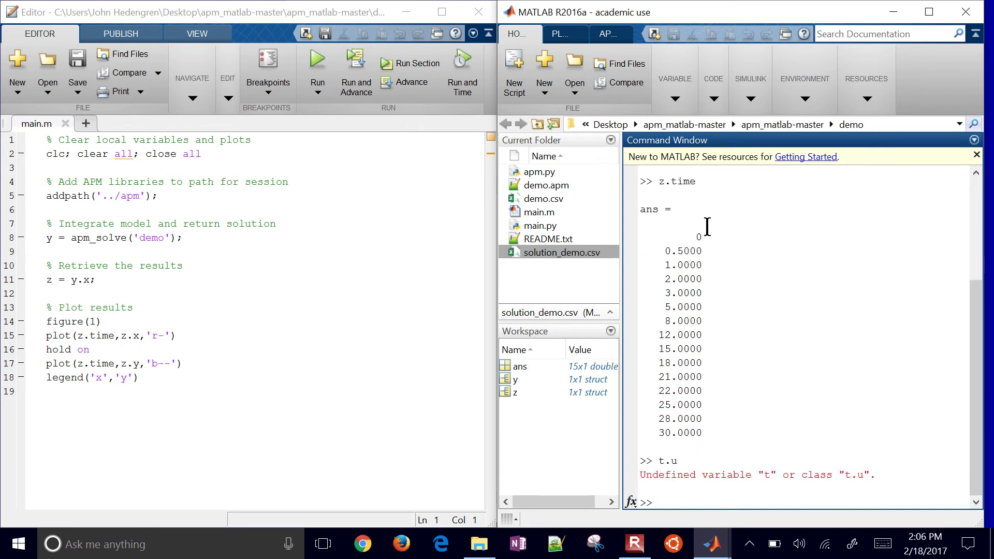
text(z)
key(Return)
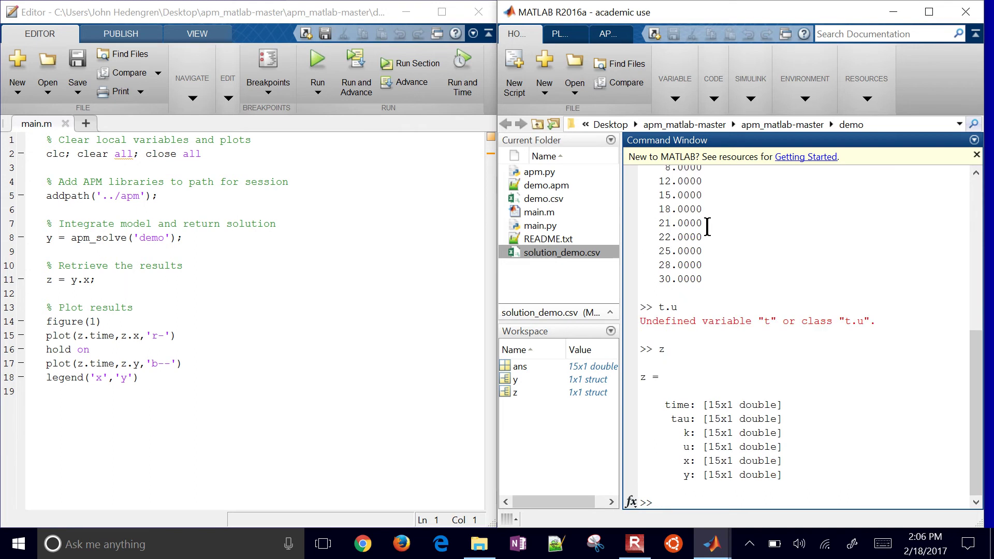
- Display the solution values of z.x and z.y in the Command Window
text(z.x)
key(Return)
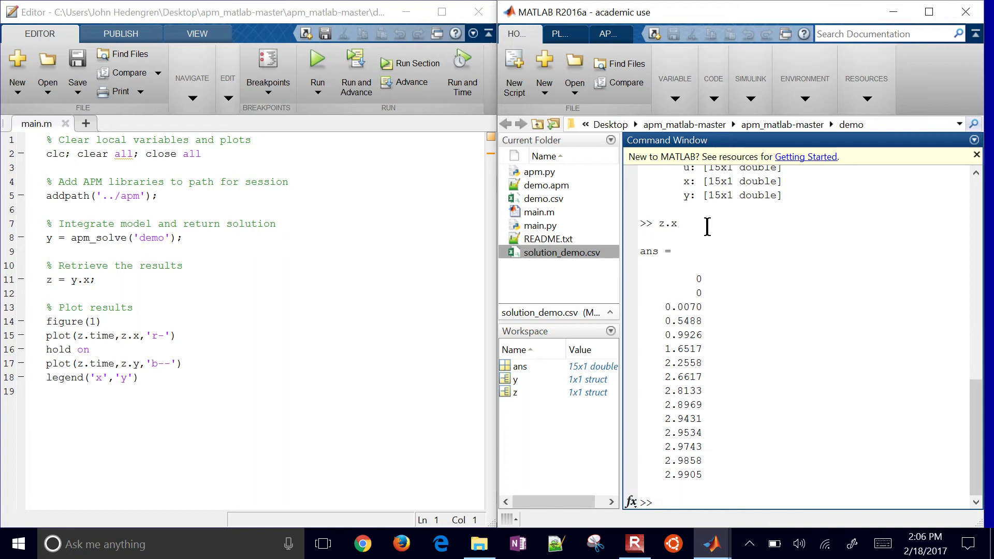
text(z.y)
key(Return)
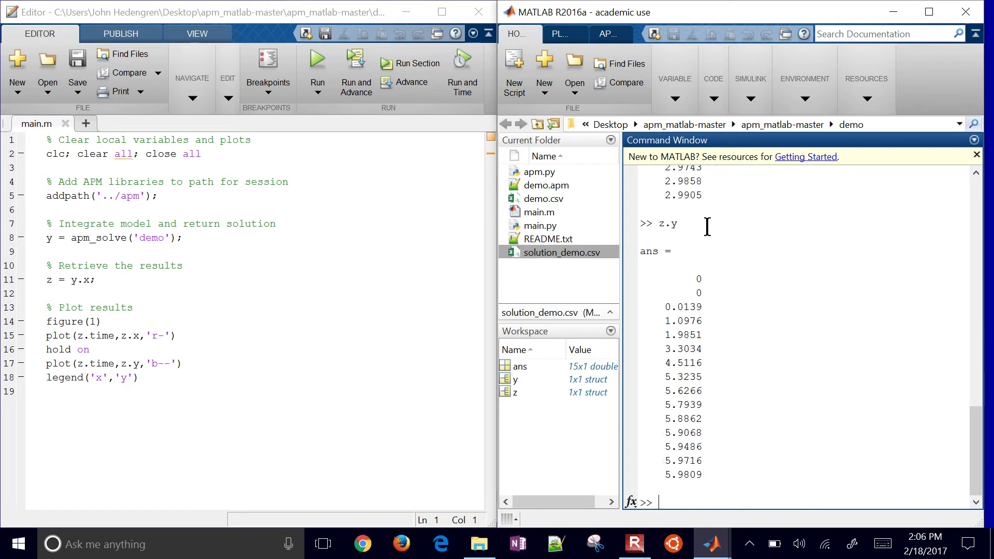
- Plot z.x against z.time from the Command Window and close the figure
text(plot(z.time,z.x))
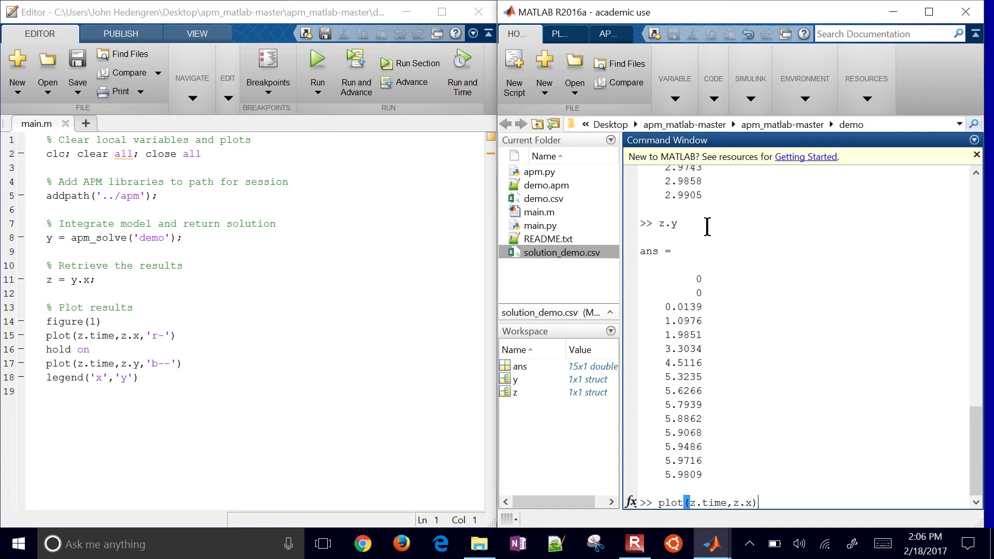
key(Return)
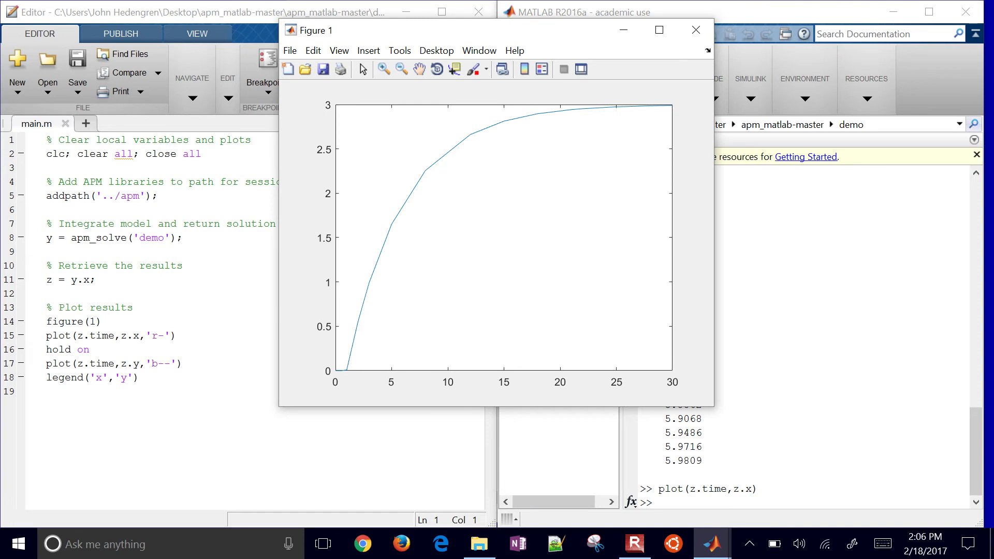
click(696, 29)
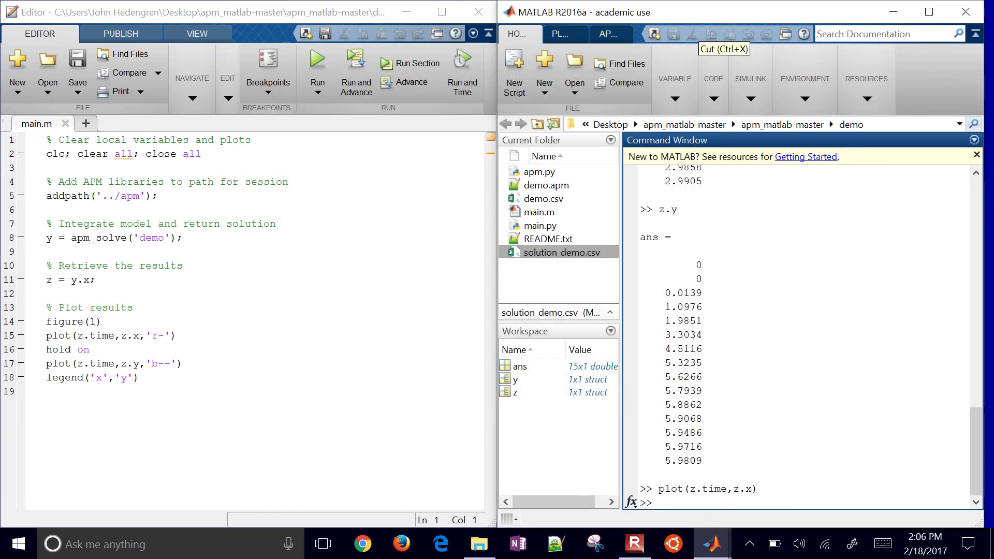
- Close MATLAB and open the example_hs71 folder inside apm_matlab-master
click(965, 11)
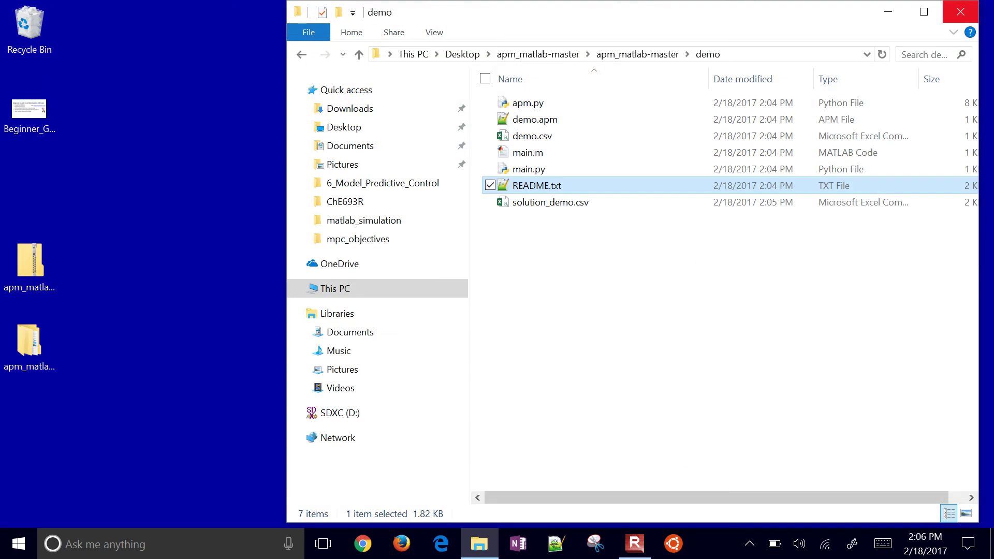
click(959, 11)
key(alt+Up)
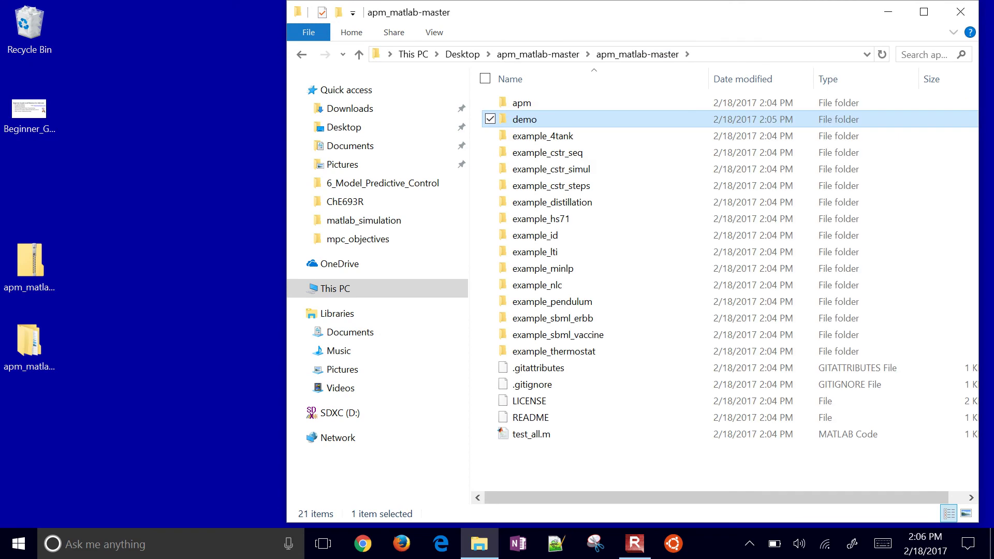
double_click(541, 218)
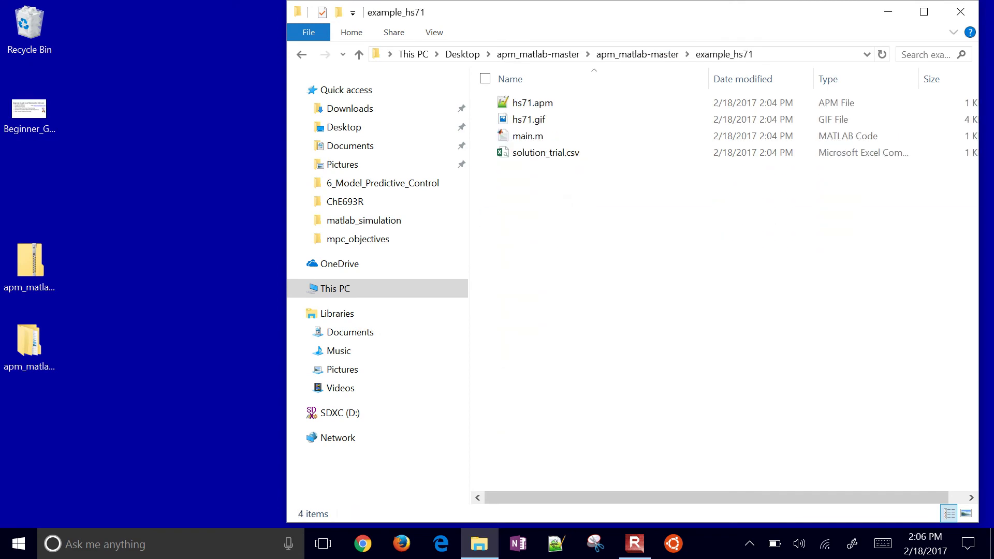
- Open hs71.apm in Notepad++ and highlight the declarations of variables x[1] to x[4]
double_click(534, 101)
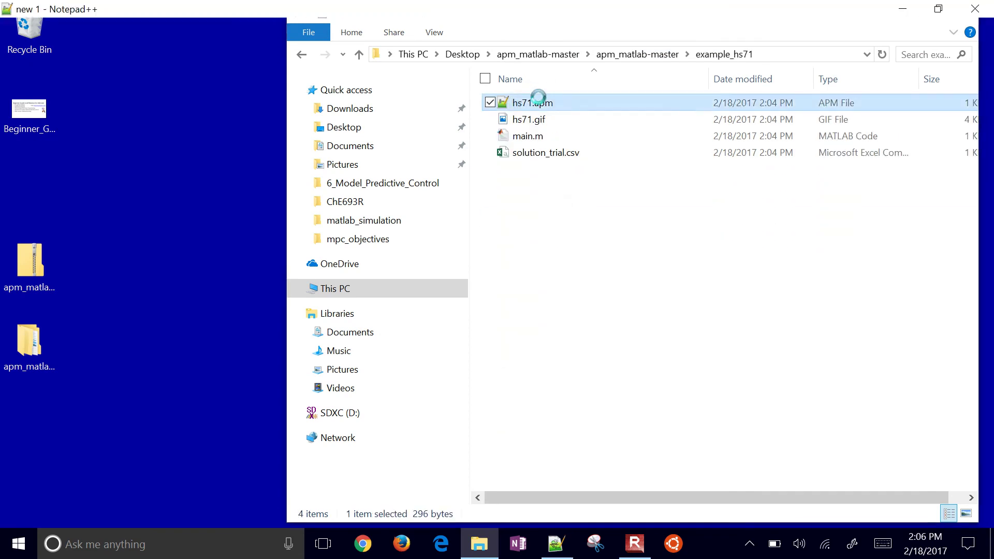
key(Down)
key(Down)
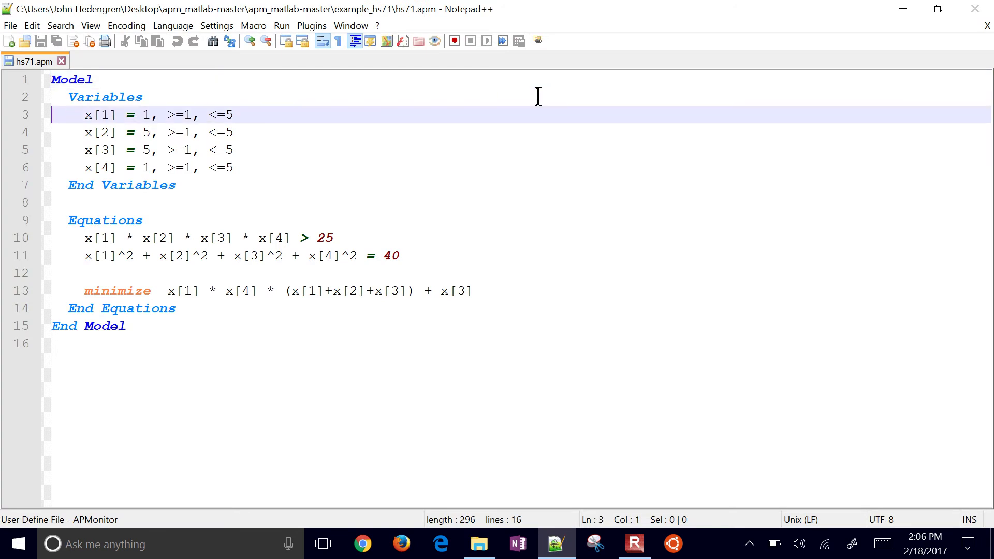
key(shift+Down)
key(shift+Down)
key(shift+Down)
key(shift+Down)
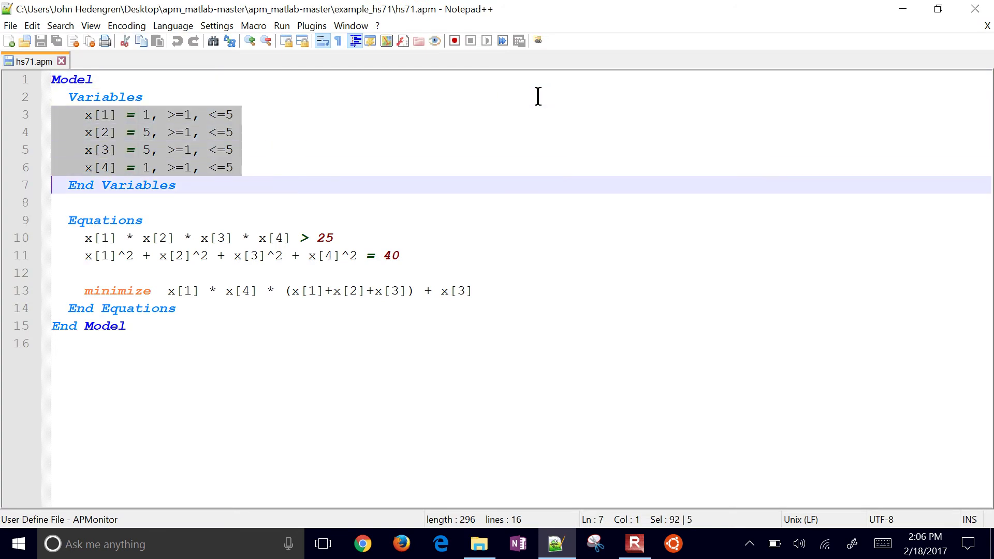
- Highlight the inequality constraint, the equality constraint and the minimize objective in the Equations section of hs71.apm
key(Down)
key(Down)
key(Down)
key(shift+Down)
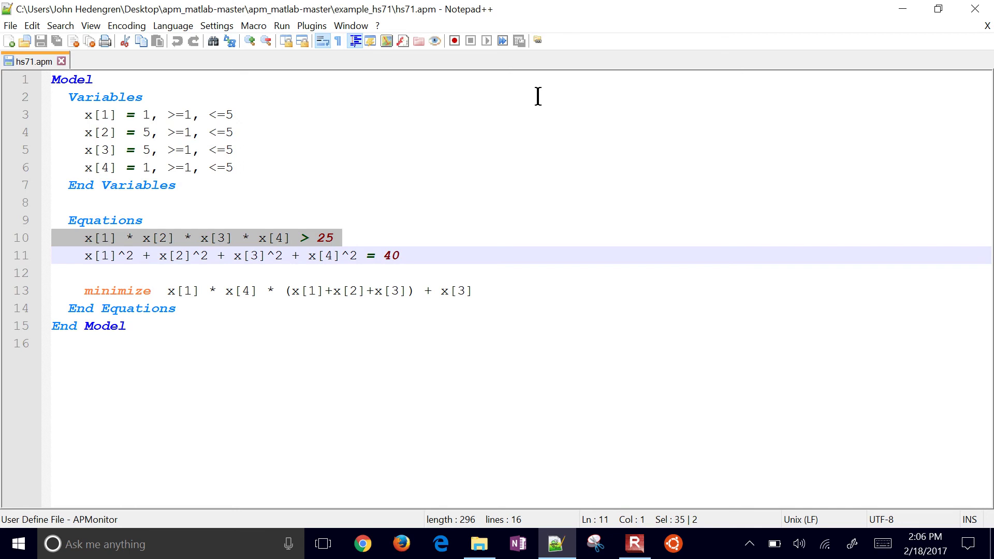
key(Down)
key(Up)
key(shift+Down)
key(Down)
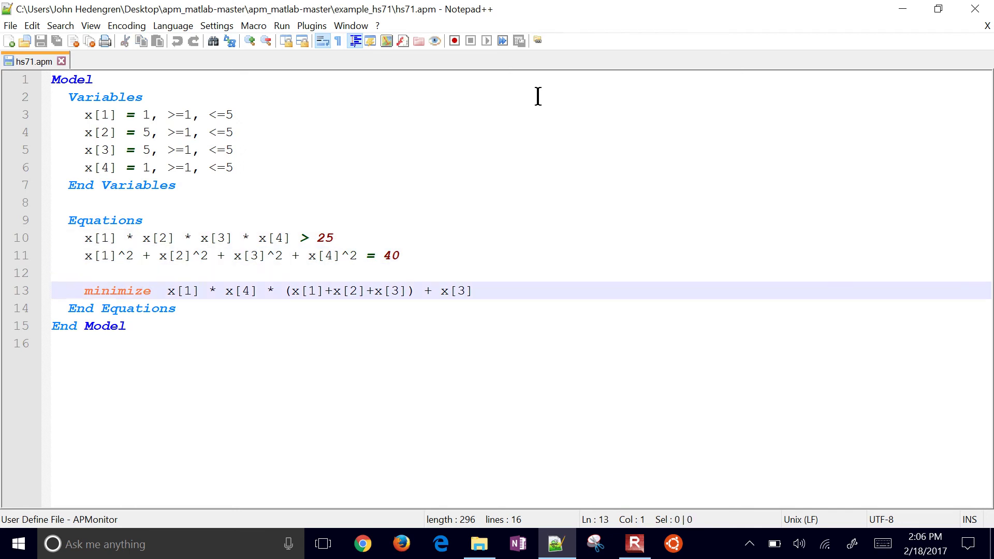
key(shift+Down)
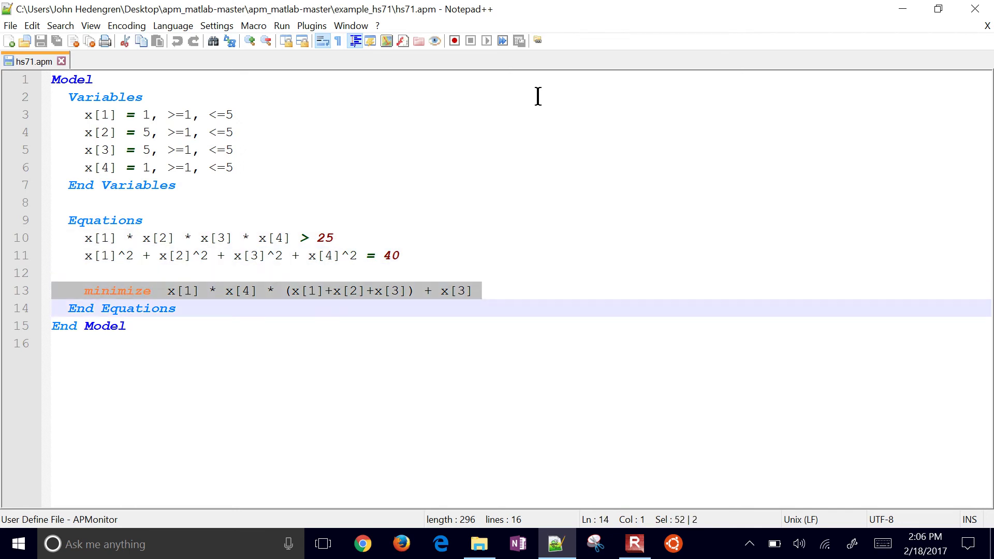
- Close hs71.apm and open main.m from the example_hs71 folder in MATLAB
click(974, 9)
click(613, 195)
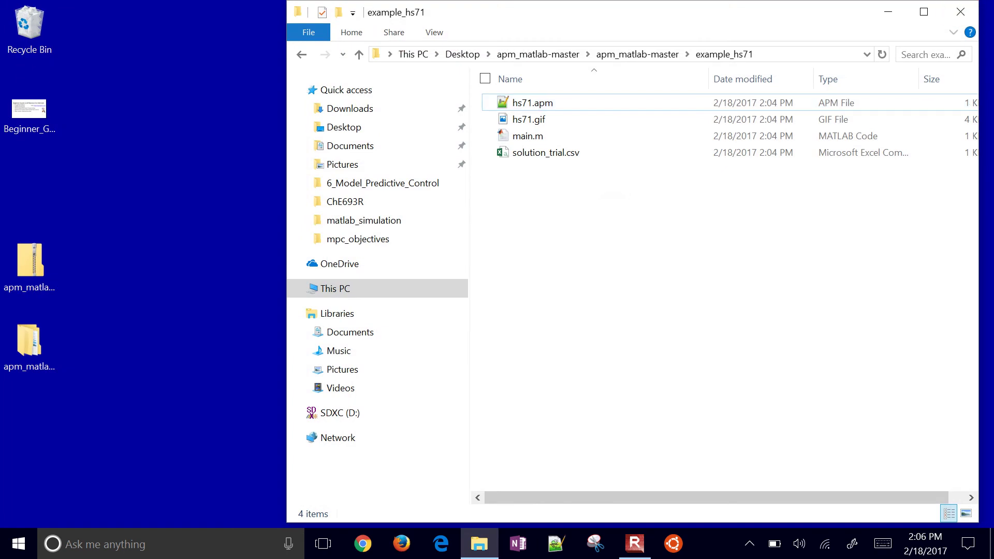
double_click(527, 136)
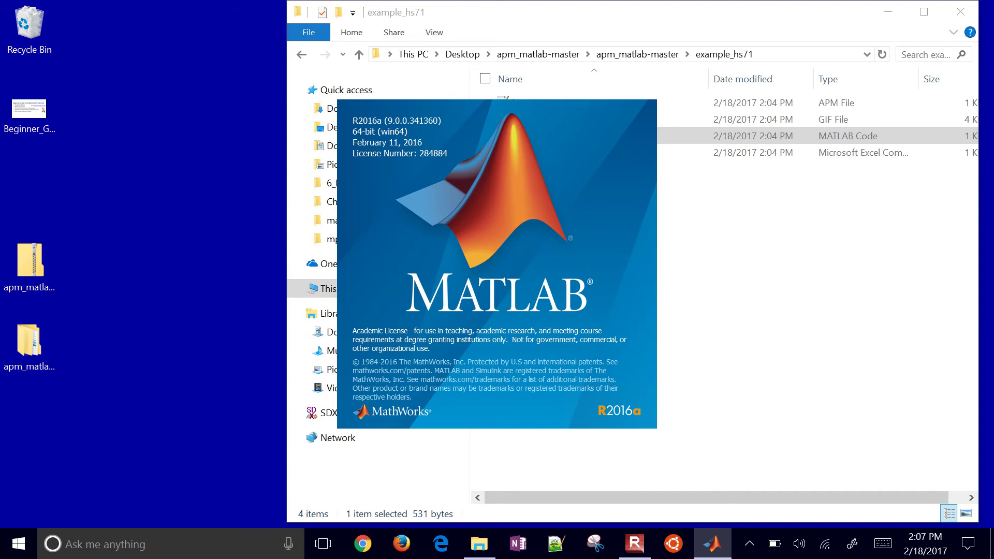
- Switch to Edge, search for "apmonitor server" and open the APMonitor Server result
click(440, 544)
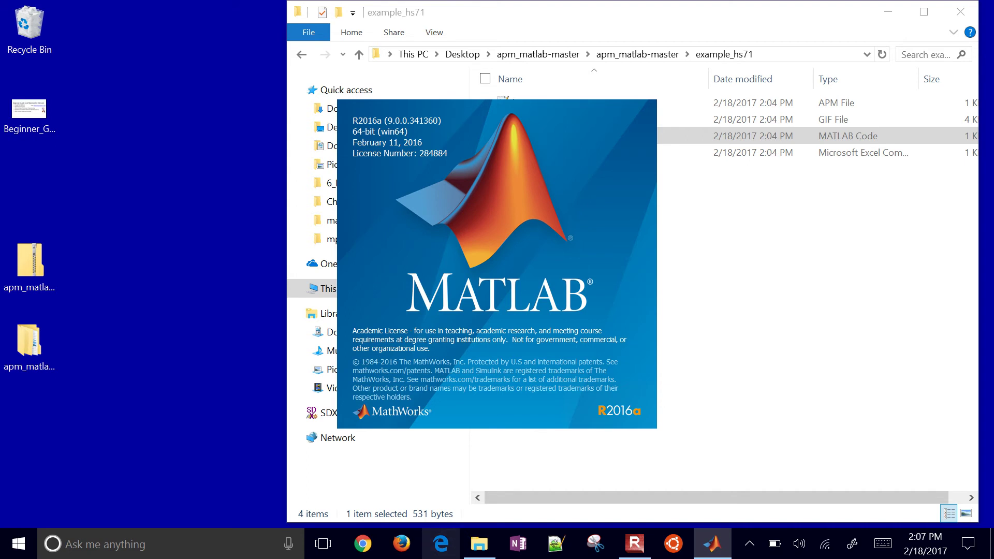
key(ctrl+l)
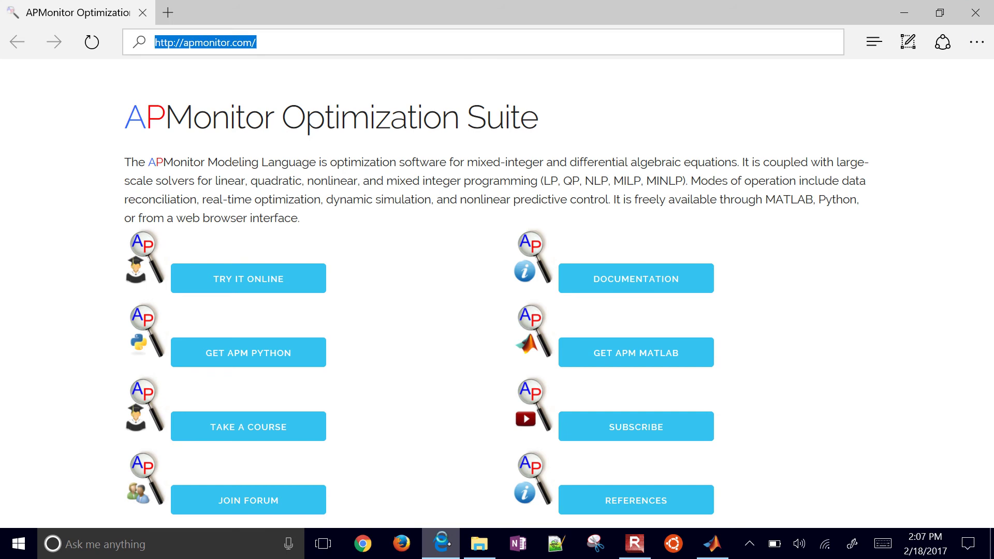
text(apmonitor server)
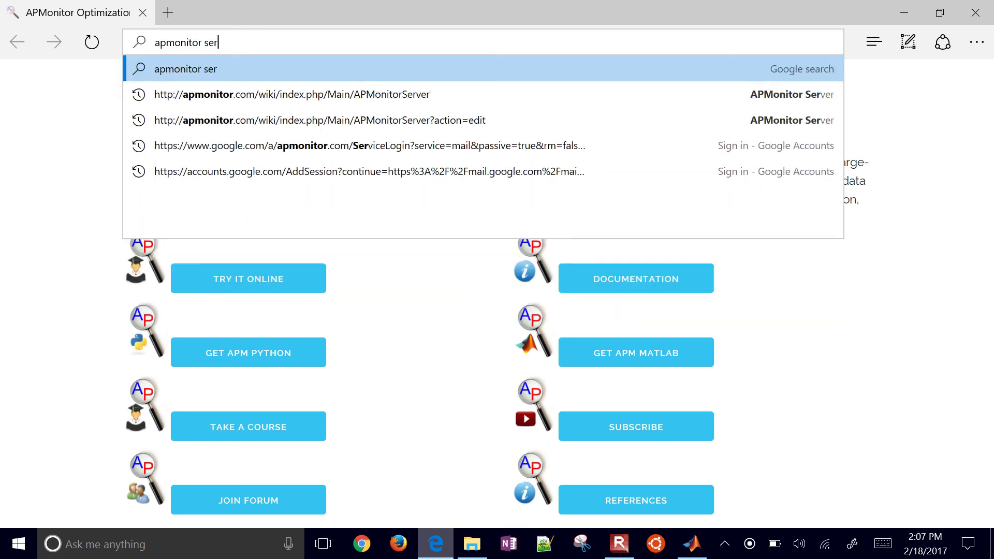
key(Return)
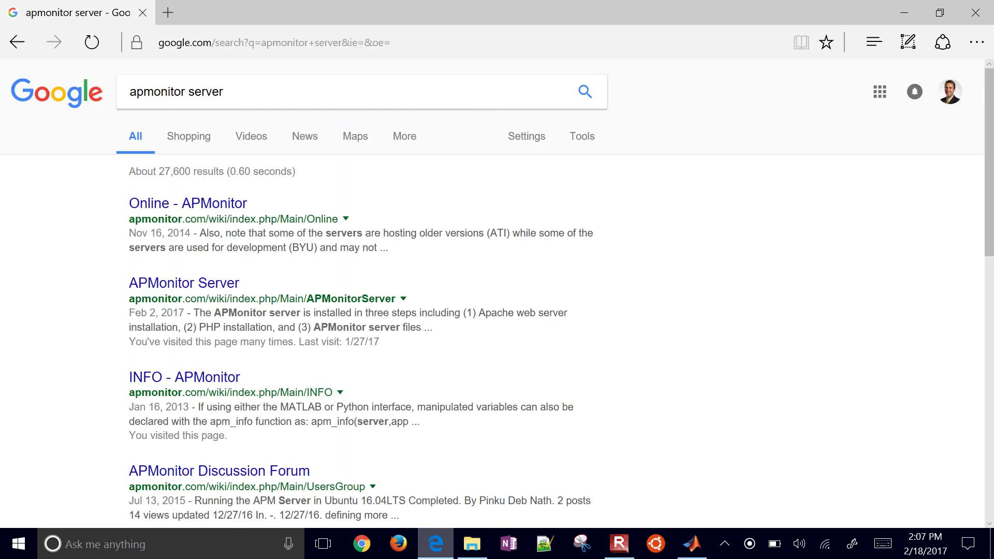
scroll(158, 300, up, 5)
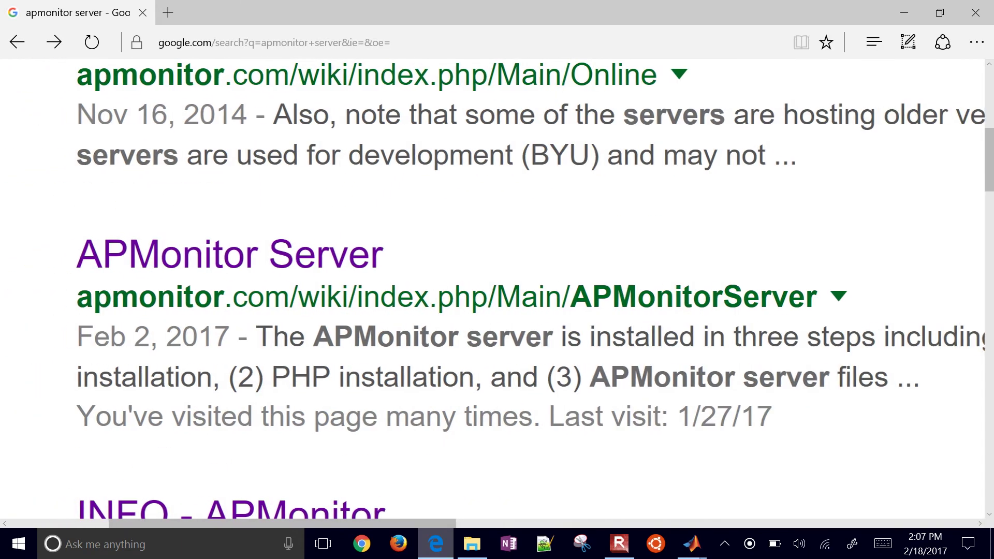
click(230, 253)
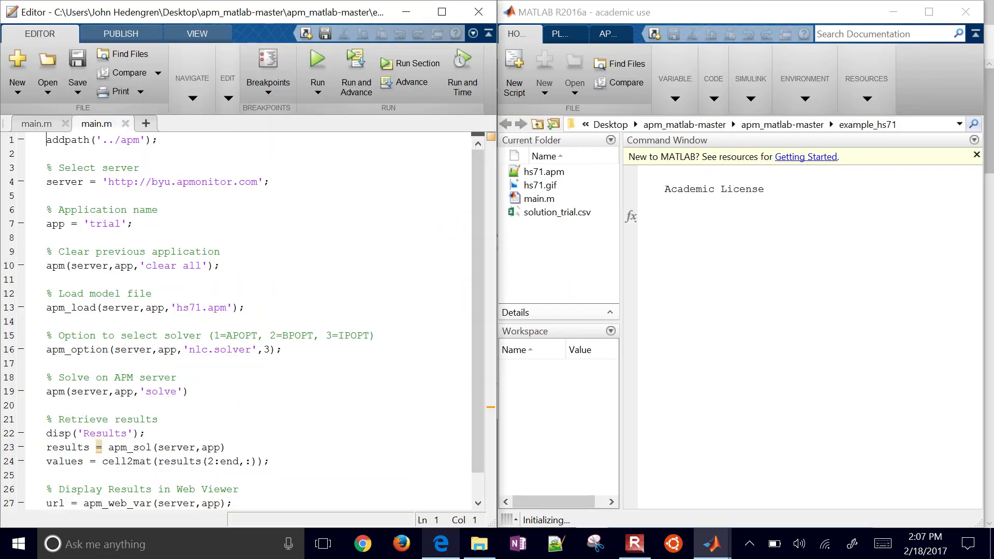
- Return to the APMonitor Server page in Edge and read through the Apache, PHP and APMonitor installation steps
click(440, 543)
scroll(358, 293, down, 5)
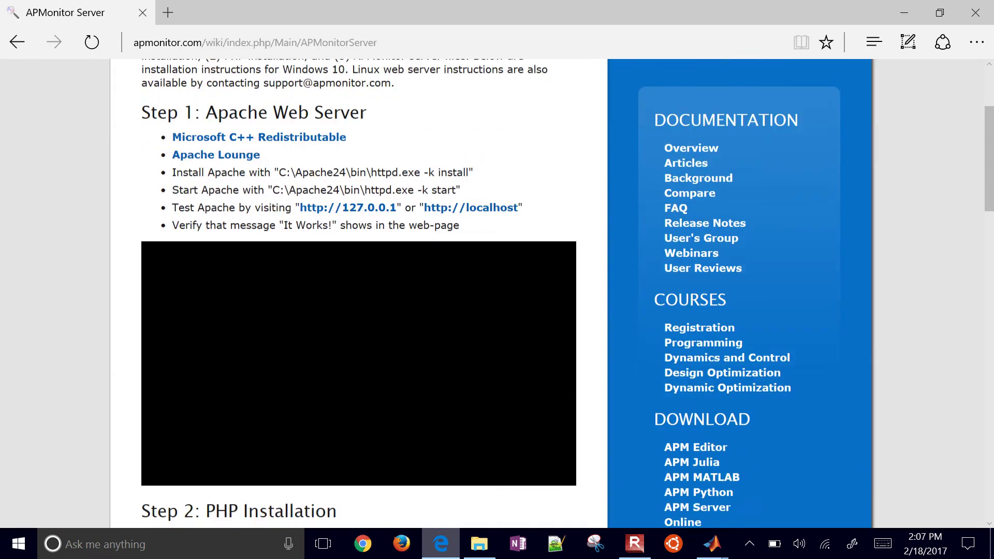
scroll(357, 289, down, 1)
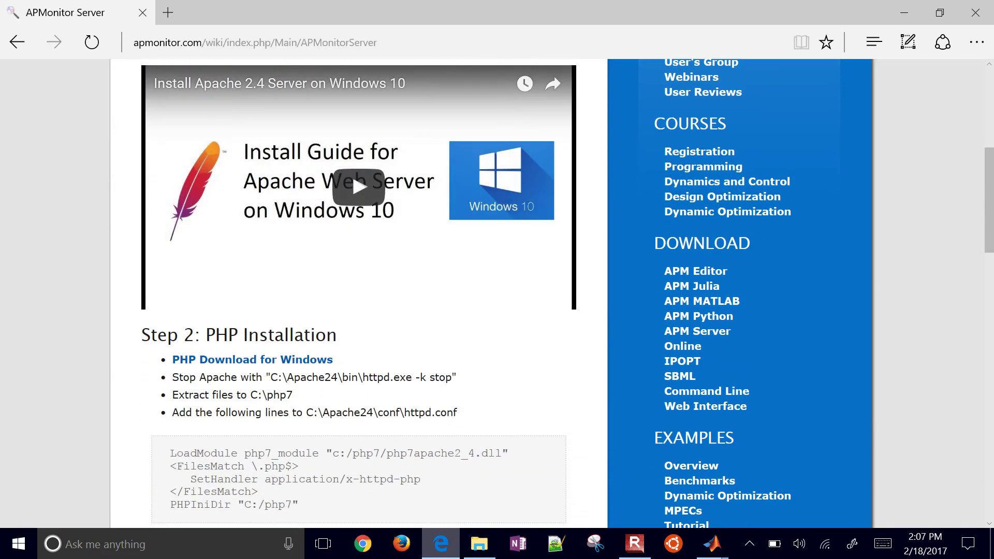
scroll(357, 290, down, 12)
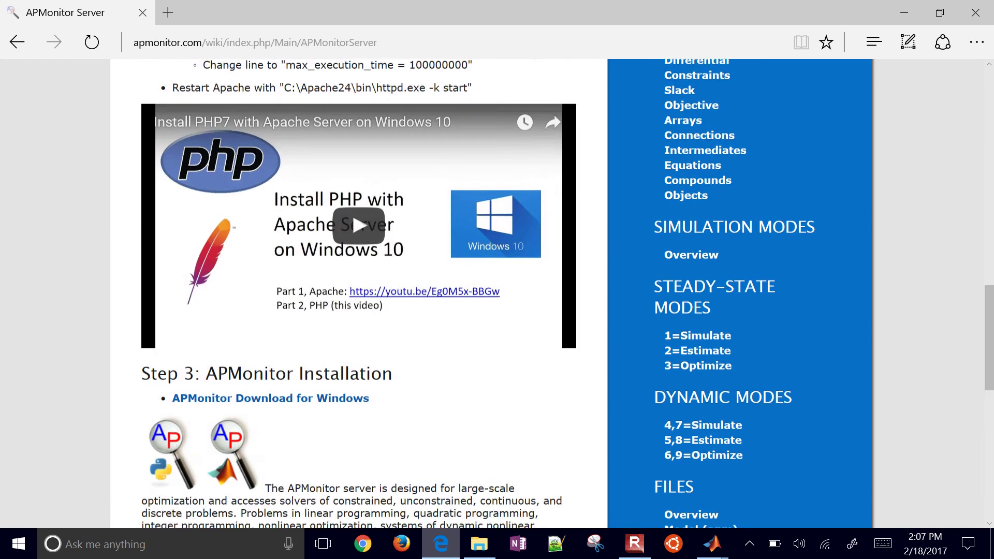
scroll(357, 289, down, 4)
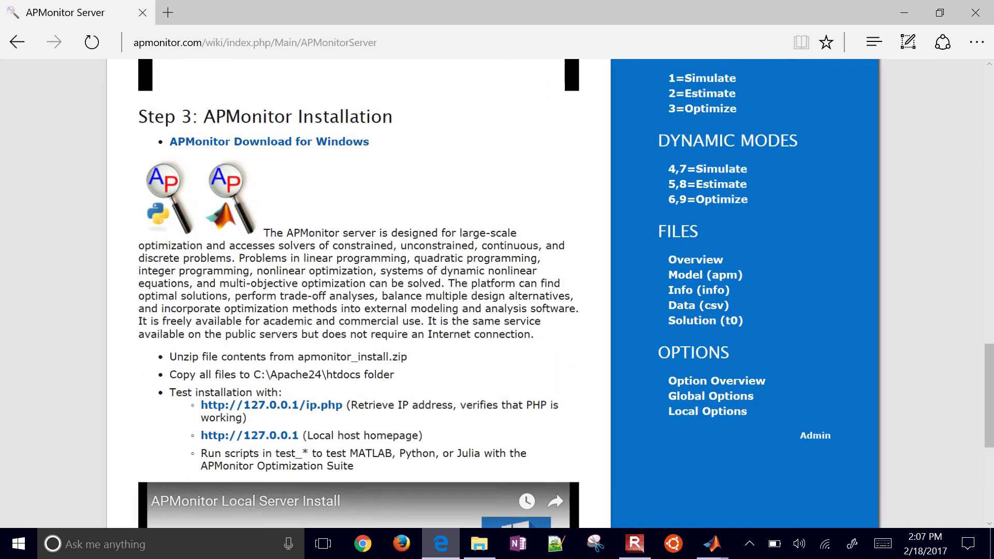
- Enlarge the APMonitor Server page, review its installation steps from the end back to the beginning, and minimize Edge
key(ctrl+plus)
key(ctrl+plus)
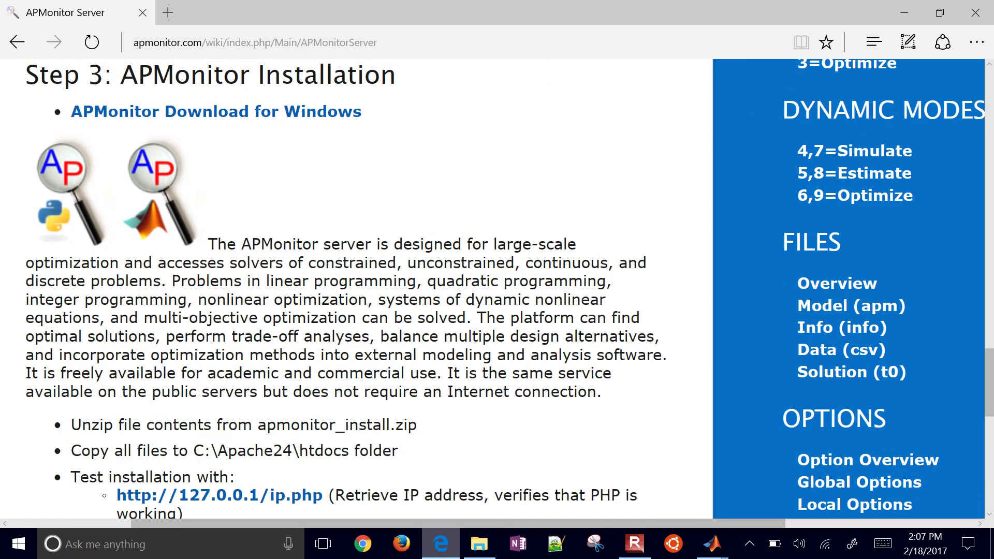
scroll(357, 290, down, 12)
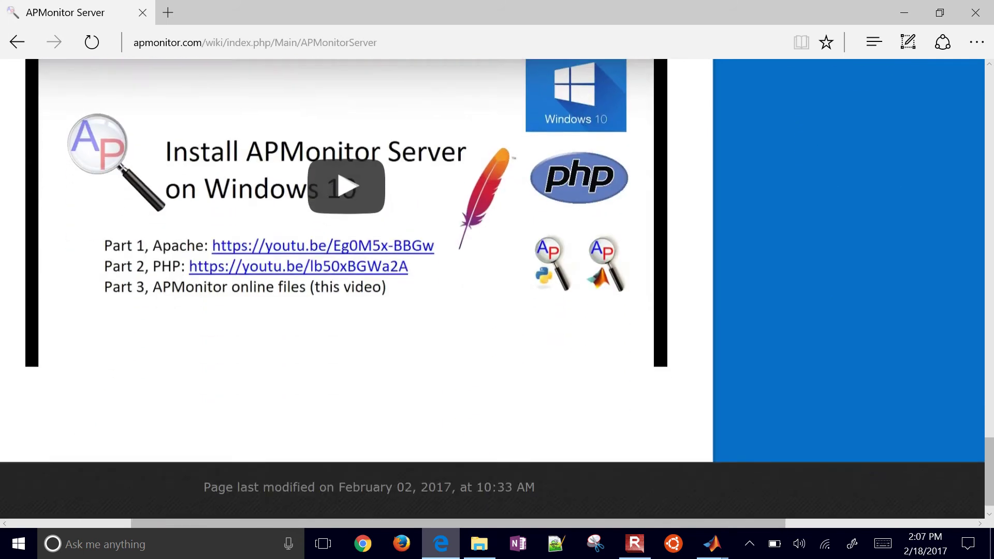
scroll(357, 289, up, 15)
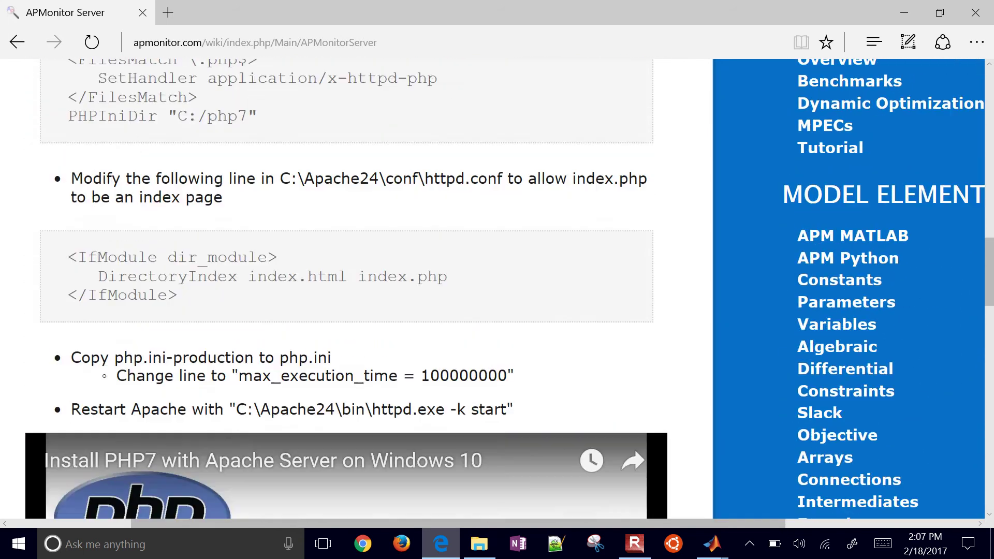
scroll(357, 290, up, 12)
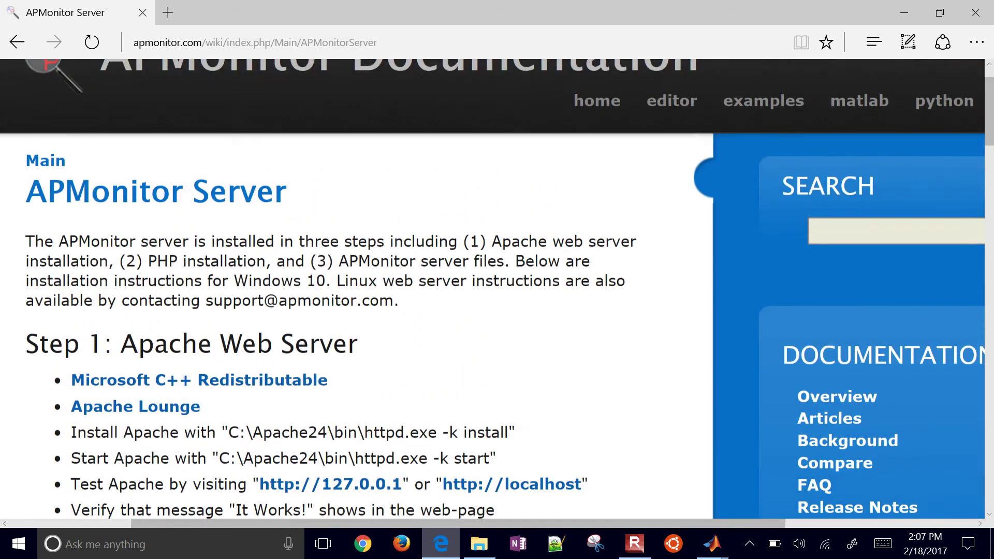
scroll(497, 289, up, 1)
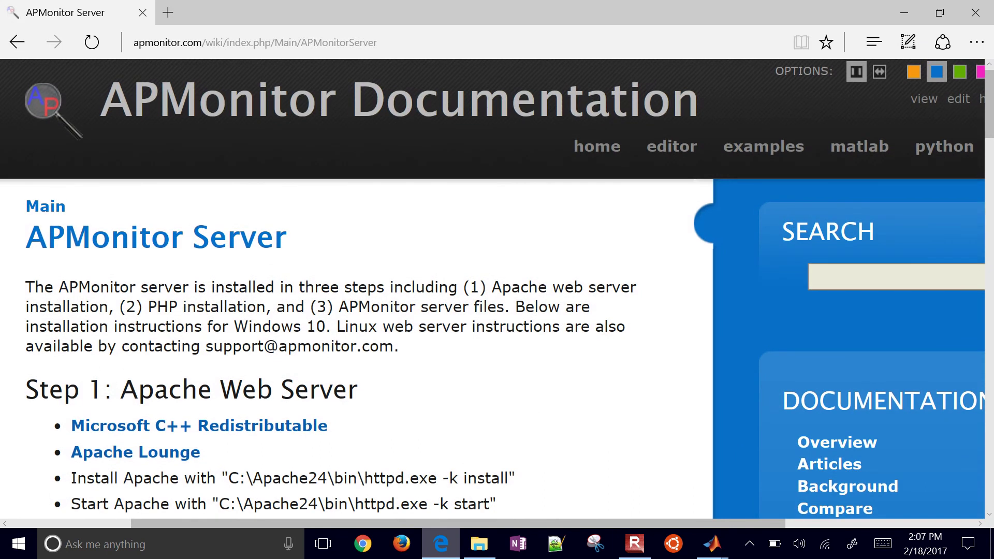
click(903, 12)
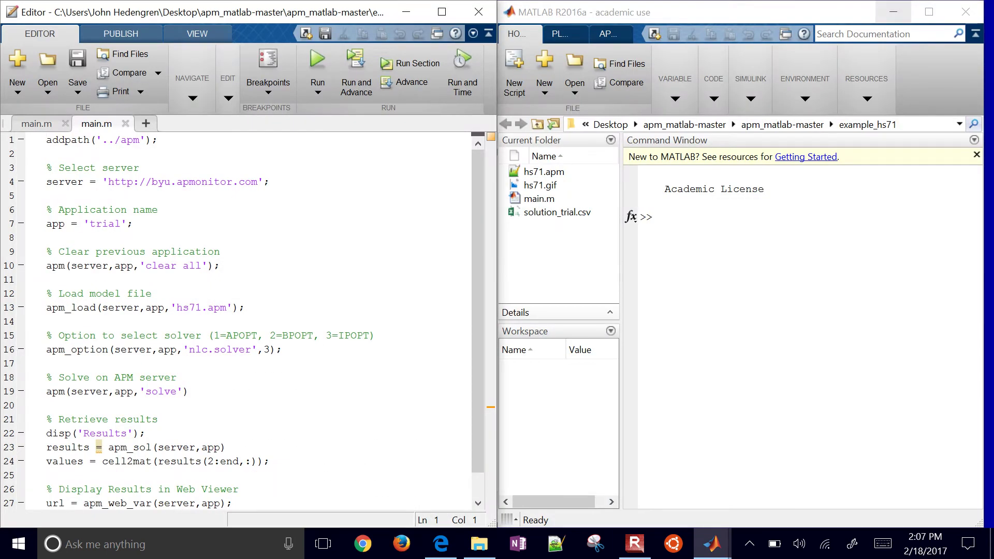
- Highlight the server address line in main.m and run the hs71 script, closing the browser report it opens
click(226, 172)
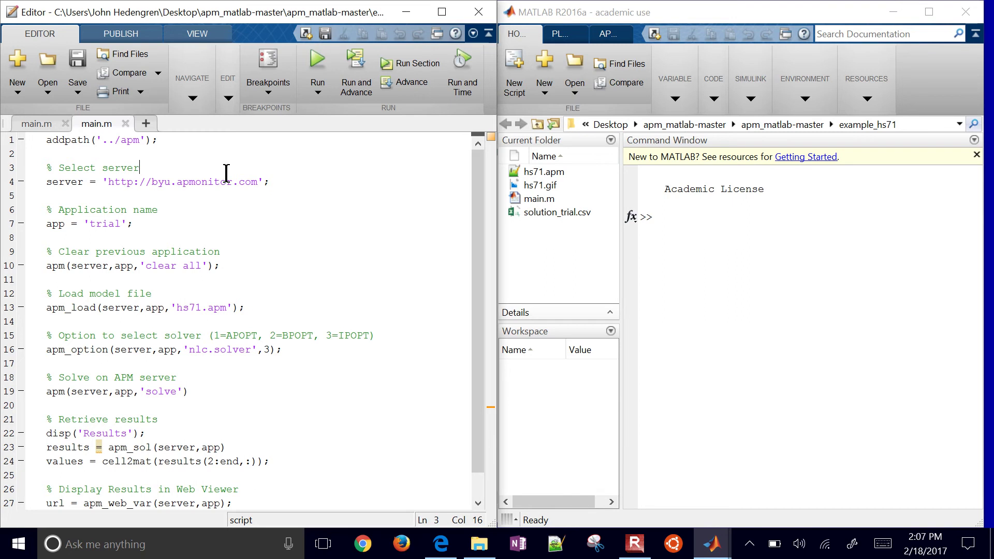
key(Right)
key(shift+Down)
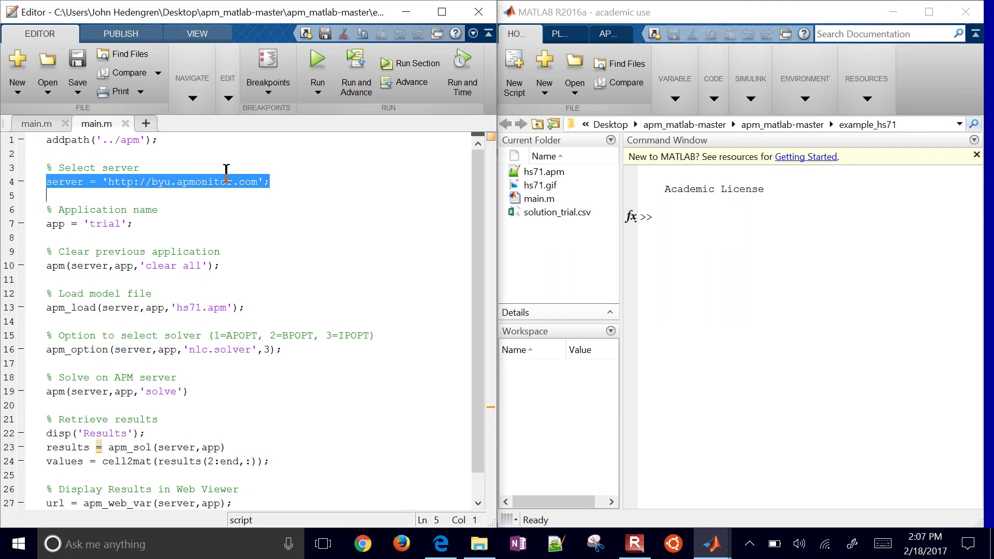
key(F5)
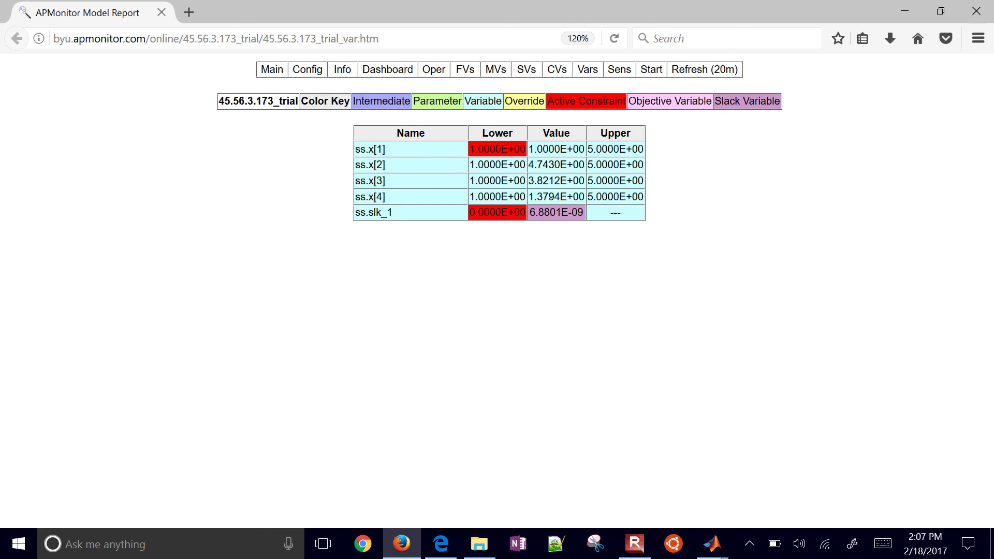
key(alt+F4)
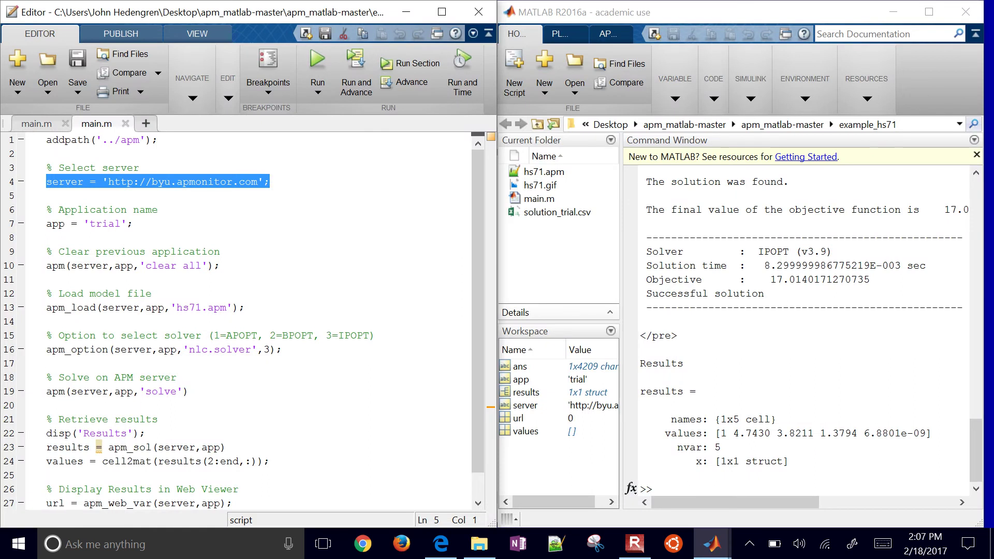
- Minimize the MATLAB windows and open minlp.apm from the example_minlp folder
click(893, 11)
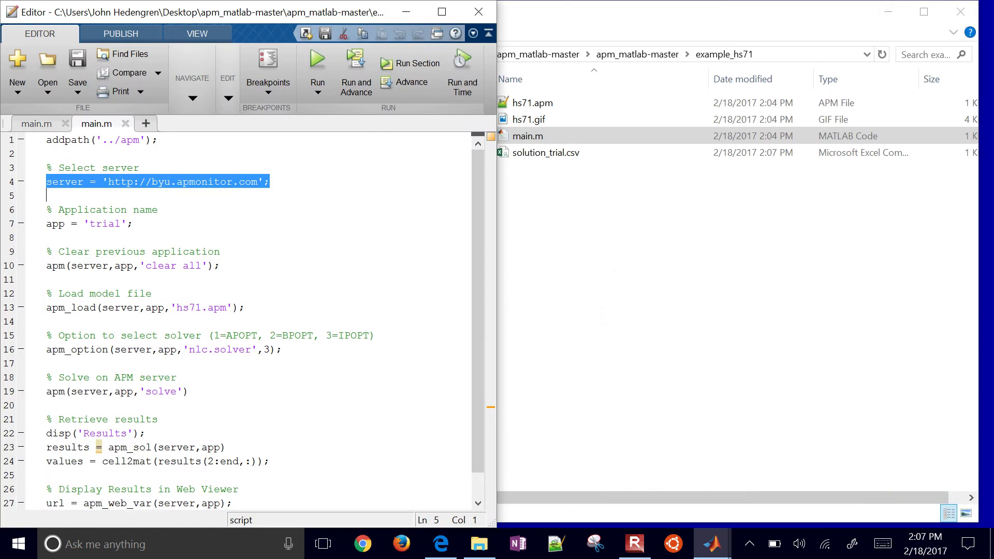
click(406, 11)
click(574, 243)
click(637, 54)
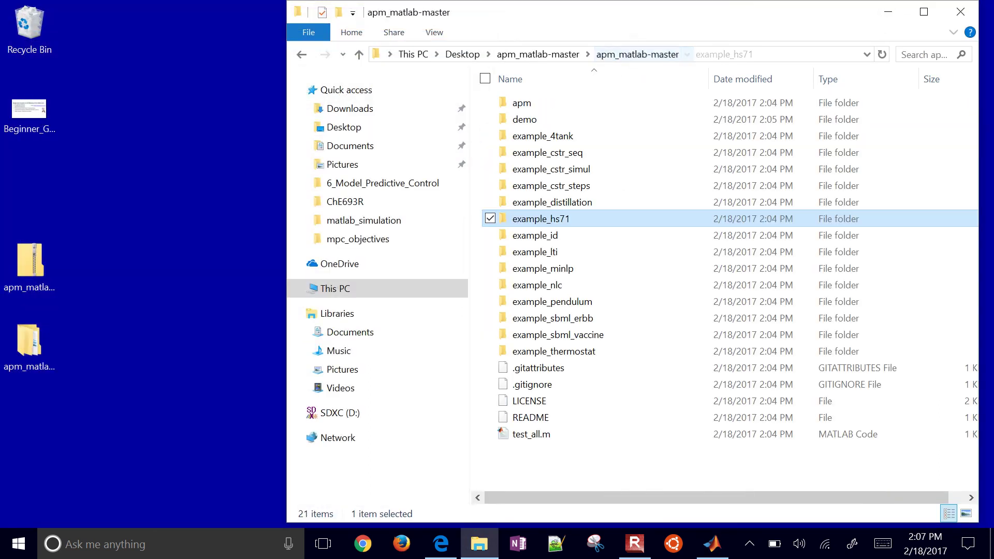
double_click(543, 268)
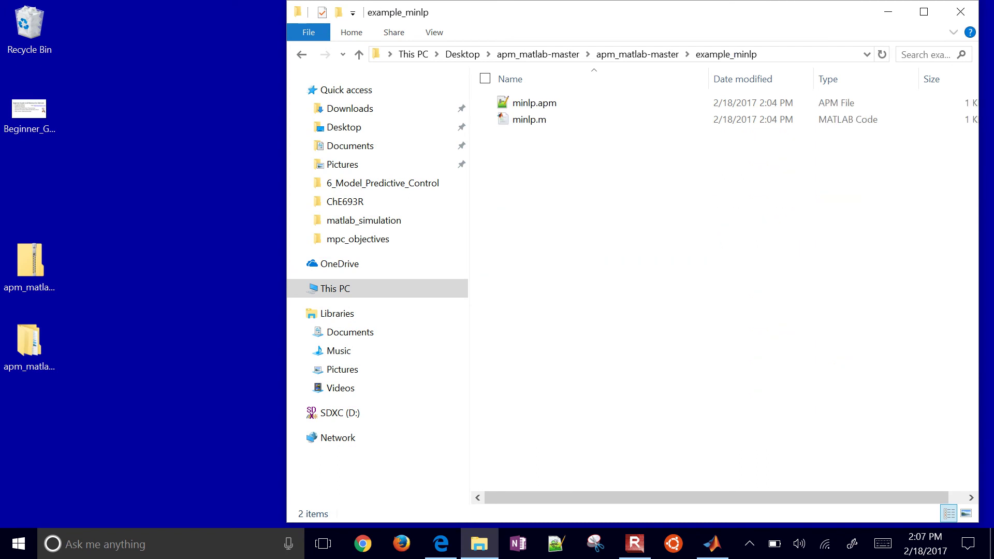
double_click(534, 102)
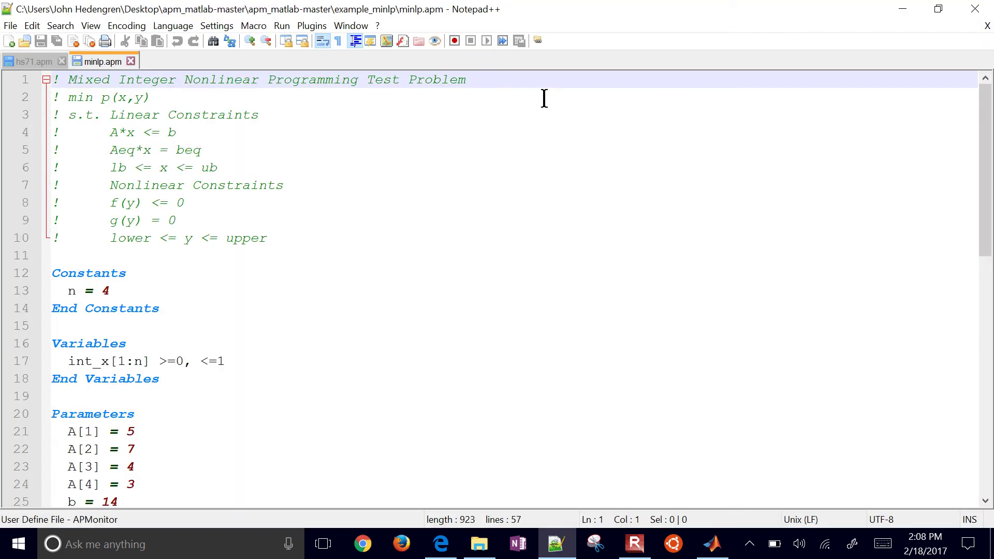
- Highlight the int_x[1:n] integer variable declaration in the first Variables section of minlp.apm
scroll(544, 98, down, 2)
click(146, 258)
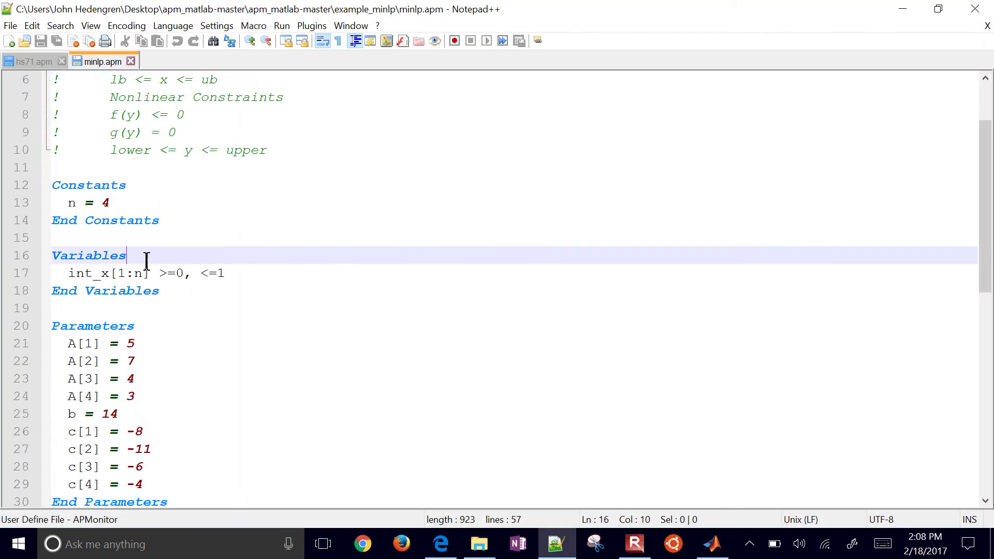
key(Right)
key(shift+Down)
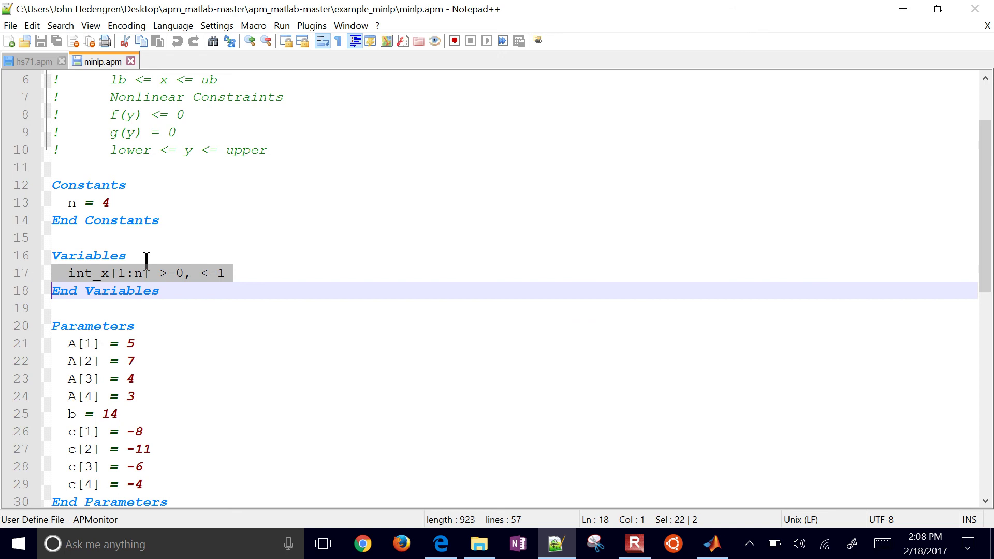
- Read through the parameters, continuous variables, intermediates and equations in the rest of minlp.apm
key(Down)
key(Down)
key(Down)
key(Down)
key(Down)
key(Down)
key(Down)
key(Down)
key(Down)
key(Down)
key(Down)
key(Down)
key(Down)
key(Down)
key(Down)
key(Down)
key(Down)
key(Down)
key(Down)
key(Down)
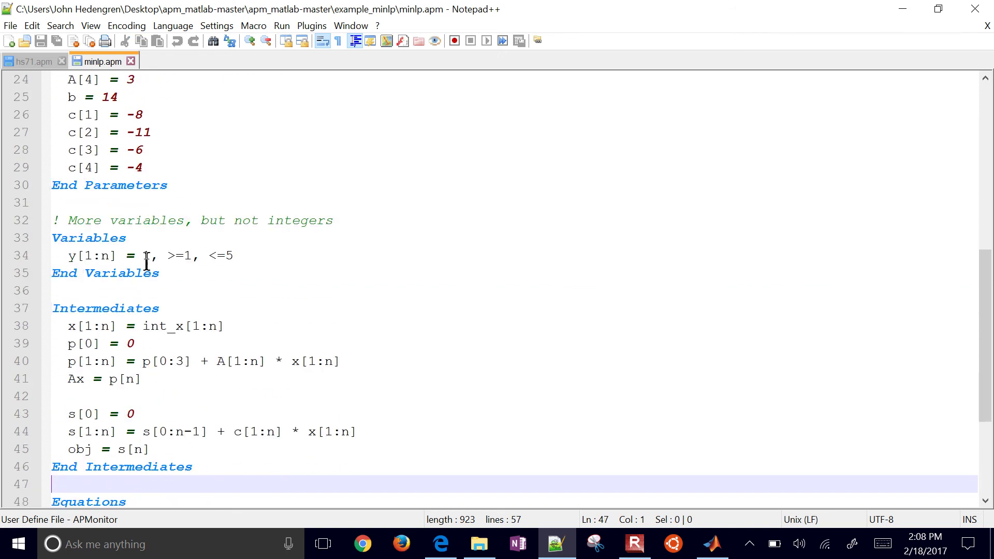
key(Down)
key(Down)
key(Down)
key(Down)
key(Down)
key(Down)
key(Down)
key(Down)
key(Down)
key(Down)
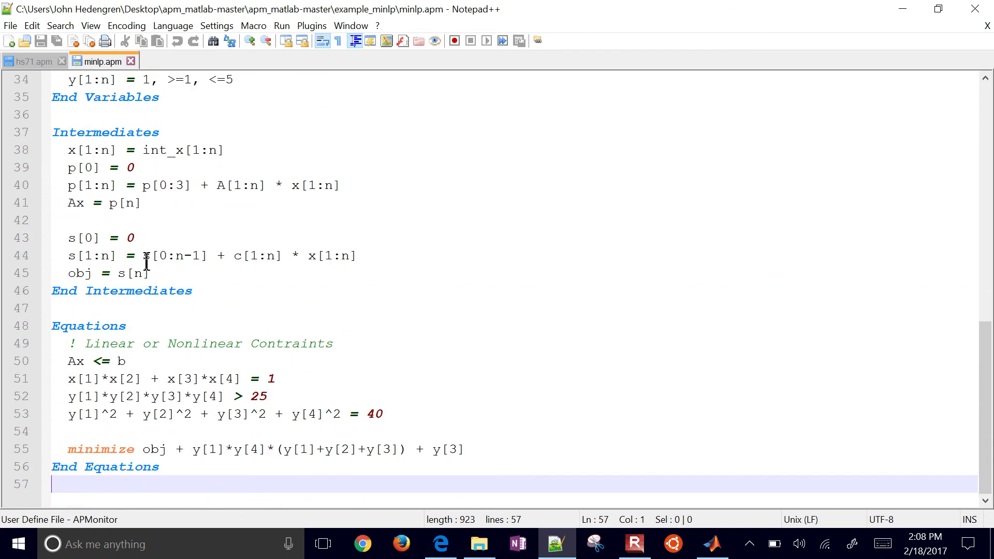
- Highlight the whole Equations section of minlp.apm, including the constraints and the minimize objective
key(Up)
key(Up)
key(Up)
key(Up)
key(Up)
key(Up)
key(Up)
key(Up)
key(Up)
key(Up)
key(Down)
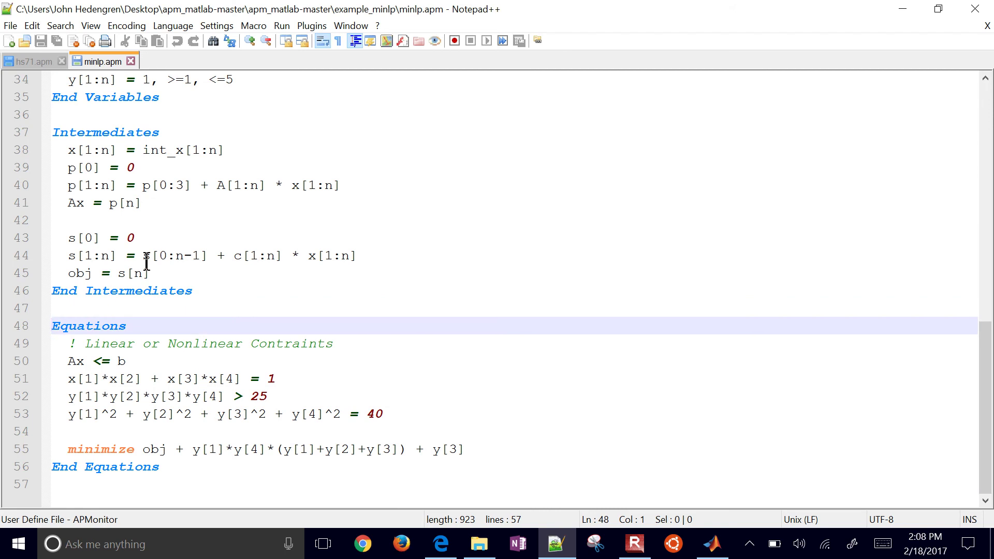
key(shift+Down)
key(shift+Down)
key(shift+Down)
key(shift+Down)
key(shift+Down)
key(shift+Down)
key(shift+Down)
key(shift+Down)
key(shift+Down)
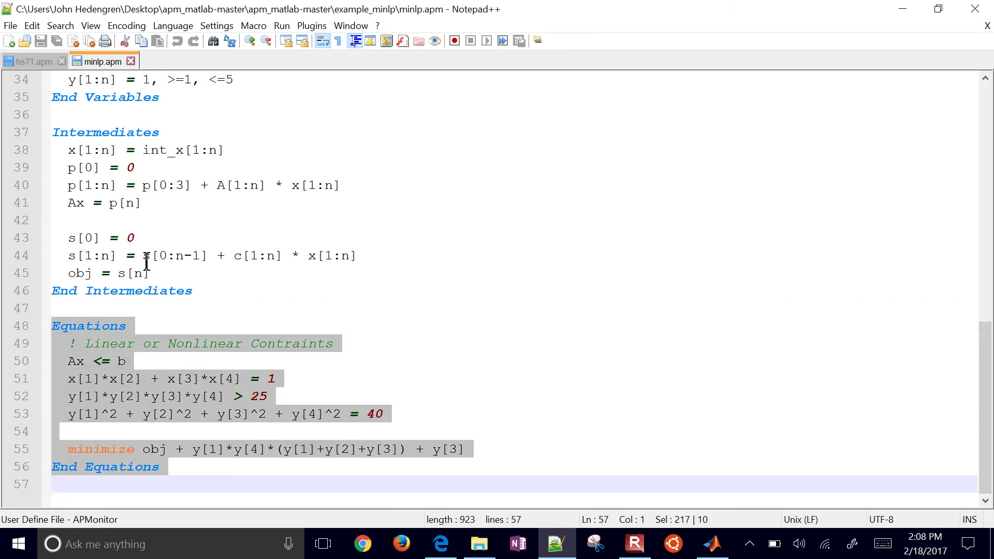
- Close minlp.apm and Notepad++, and open minlp.m from the example_minlp folder in MATLAB
click(986, 26)
click(974, 9)
click(697, 192)
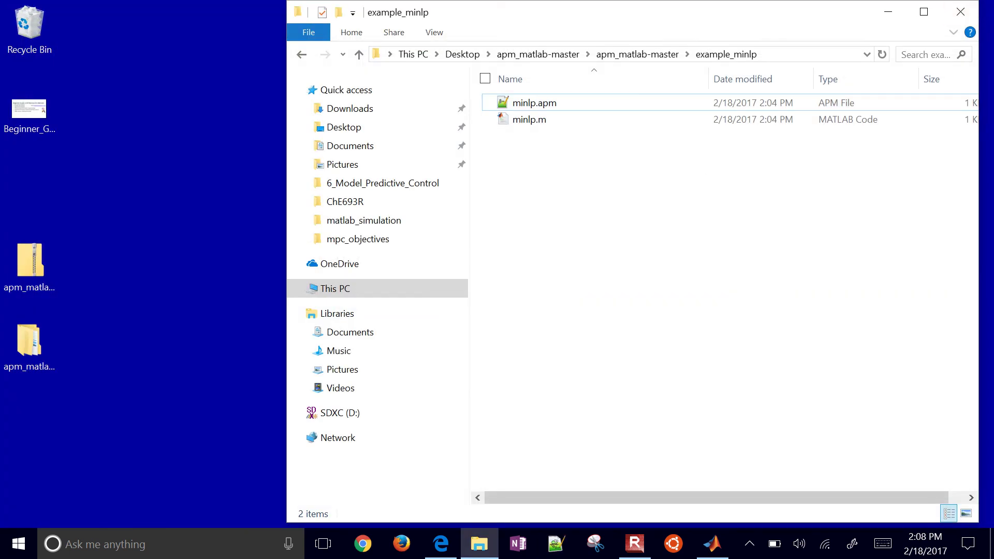
double_click(529, 120)
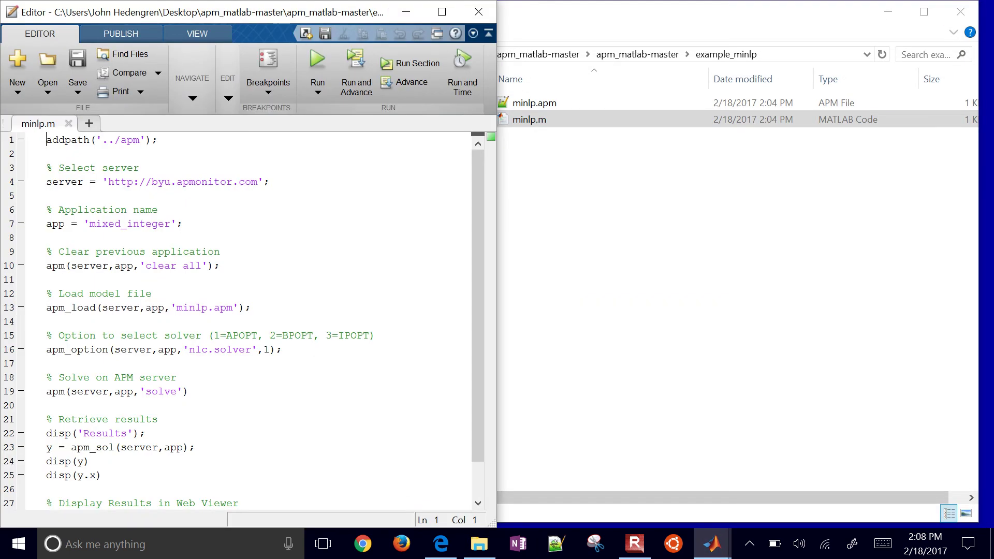
- Run minlp.m with MATLAB's current folder changed to example_minlp, and review the variable values in the browser report
click(317, 62)
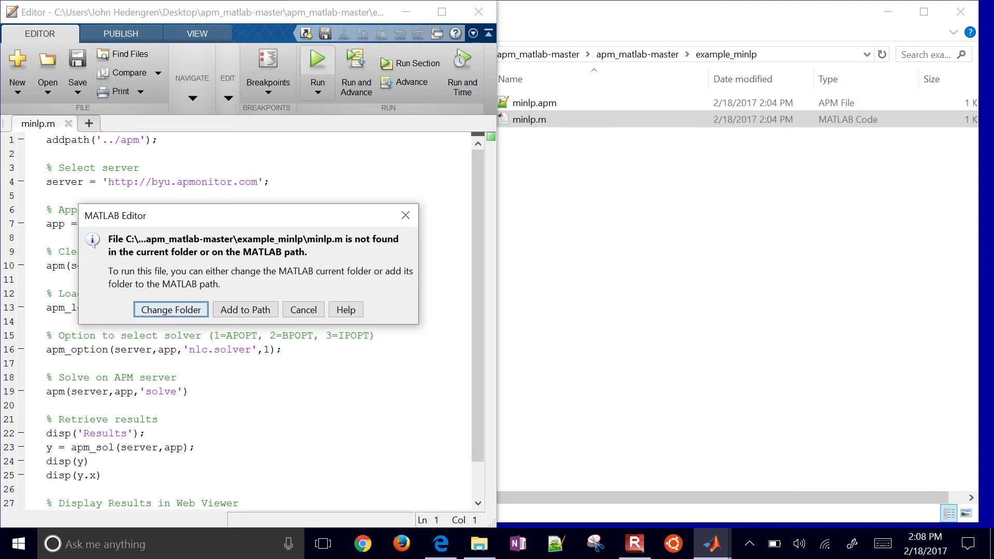
click(164, 310)
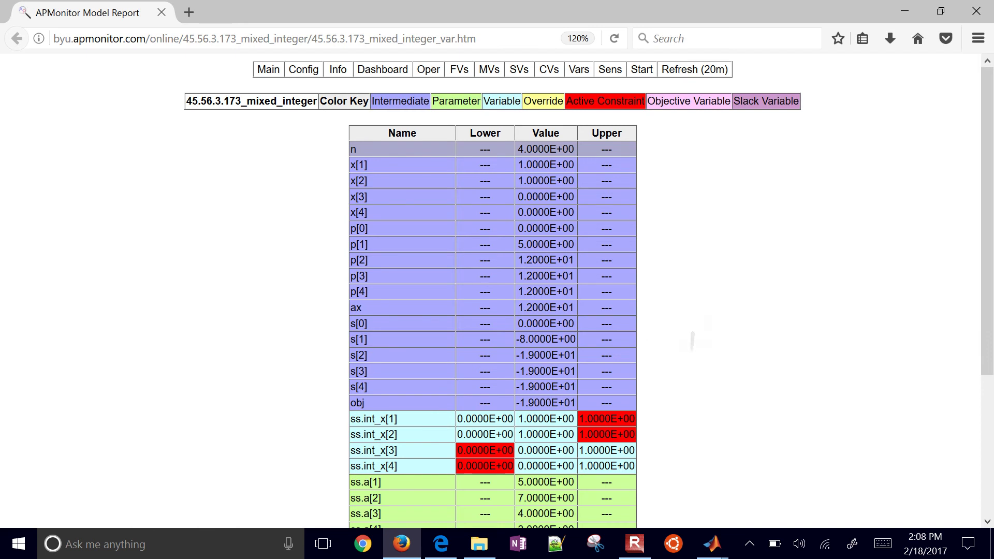
scroll(491, 290, down, 4)
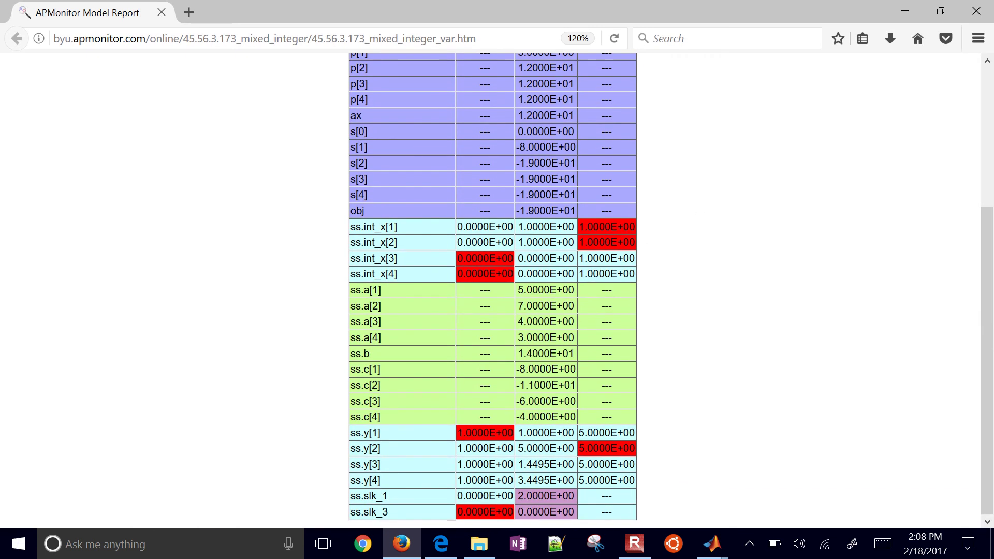
scroll(491, 285, up, 4)
click(906, 6)
click(695, 217)
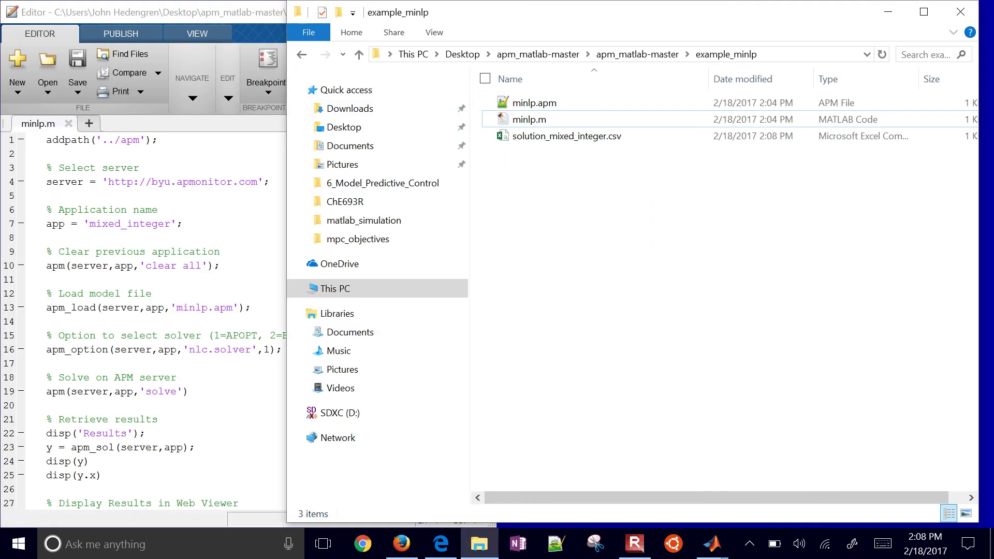
- Display the hs71 solution in the MATLAB Command Window by evaluating results and results.x
mouse_move(712, 544)
click(676, 483)
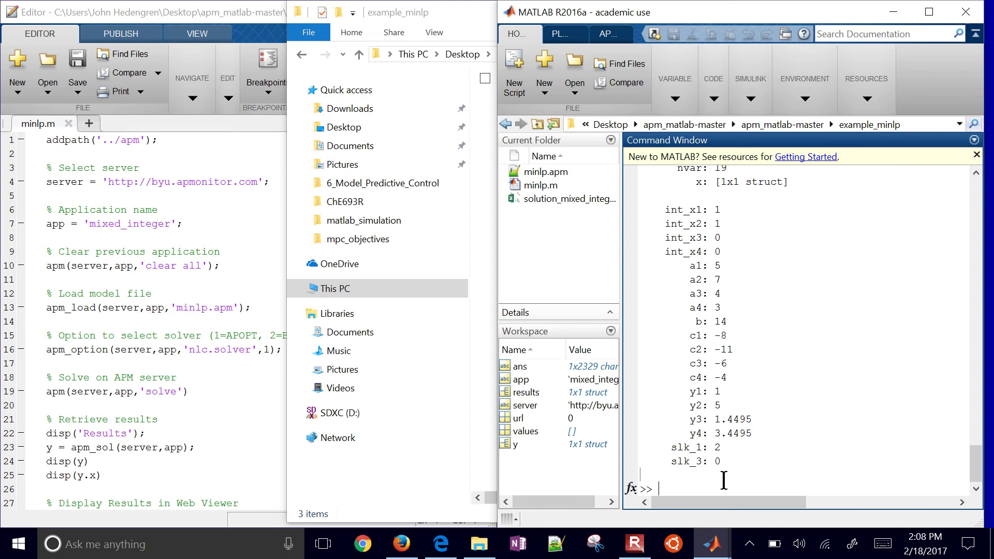
text(results)
key(Return)
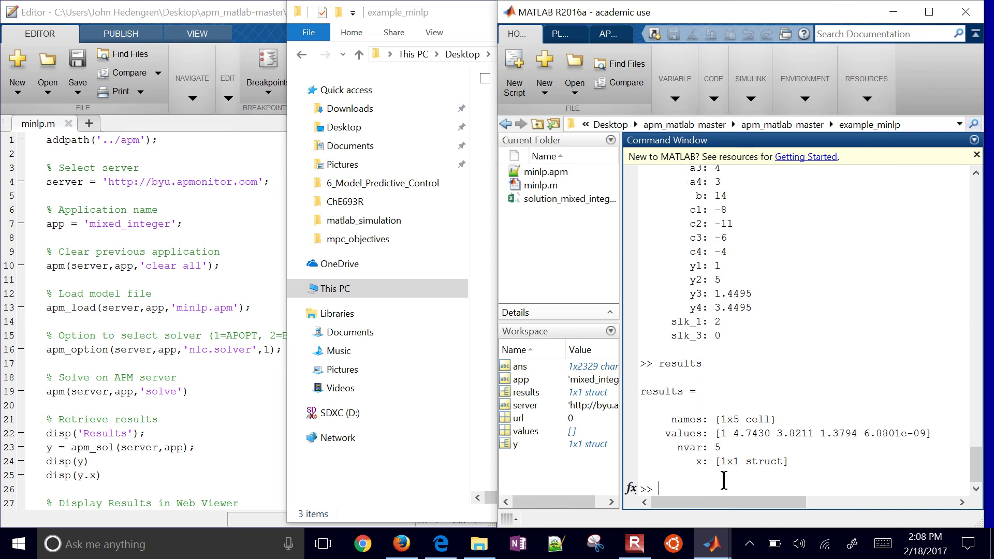
text(y)
key(BackSpace)
text(results.x)
key(Return)
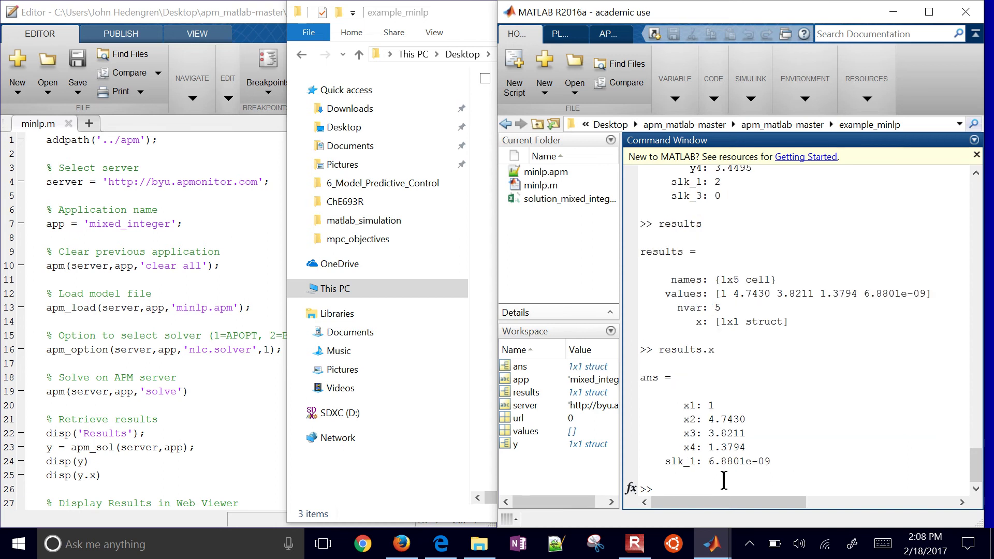
- Display the single solution value results.x.x4 in the Command Window
text(y)
key(BackSpace)
text(results.x.x4)
key(Return)
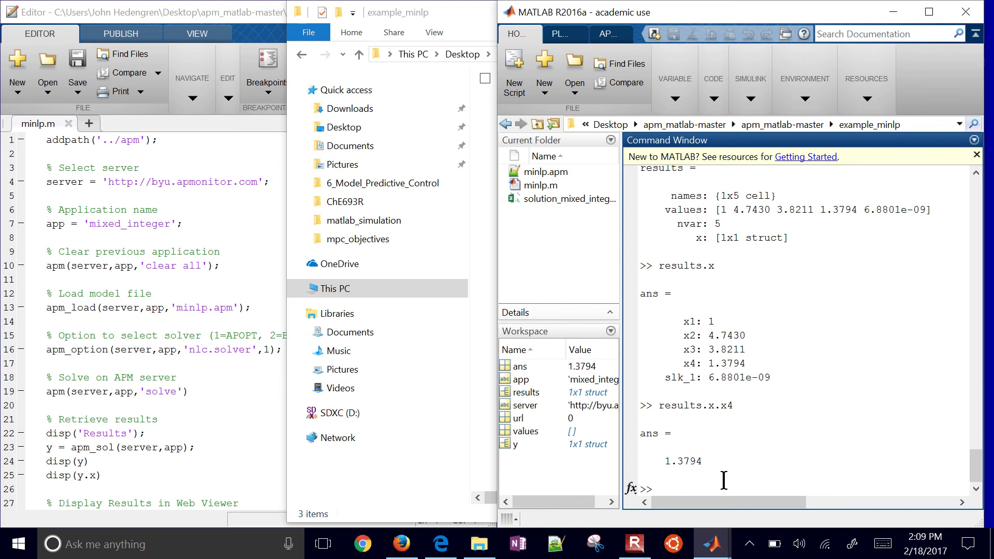
- Display the mixed-integer solution in the Command Window by evaluating y and y.x
text(y)
key(Return)
text(y.x)
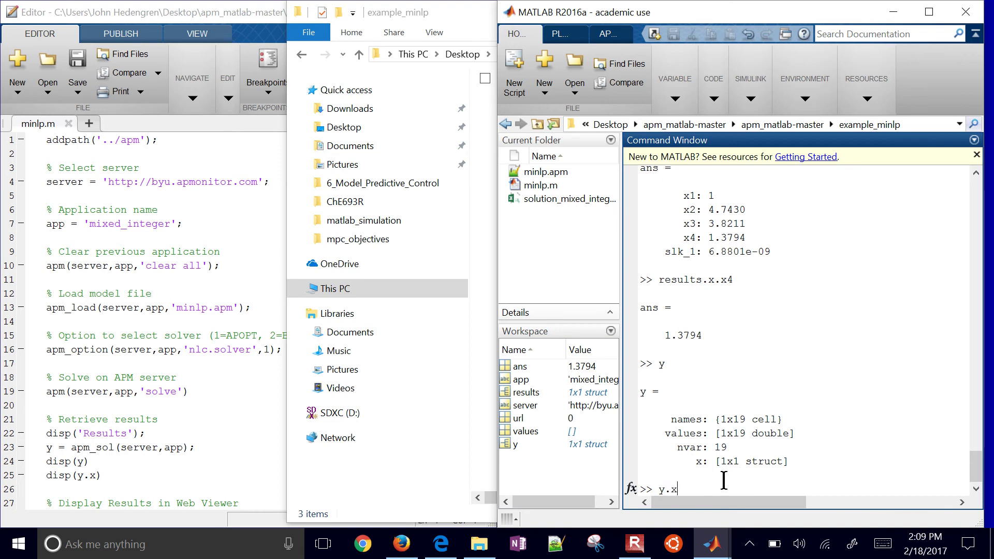
key(Return)
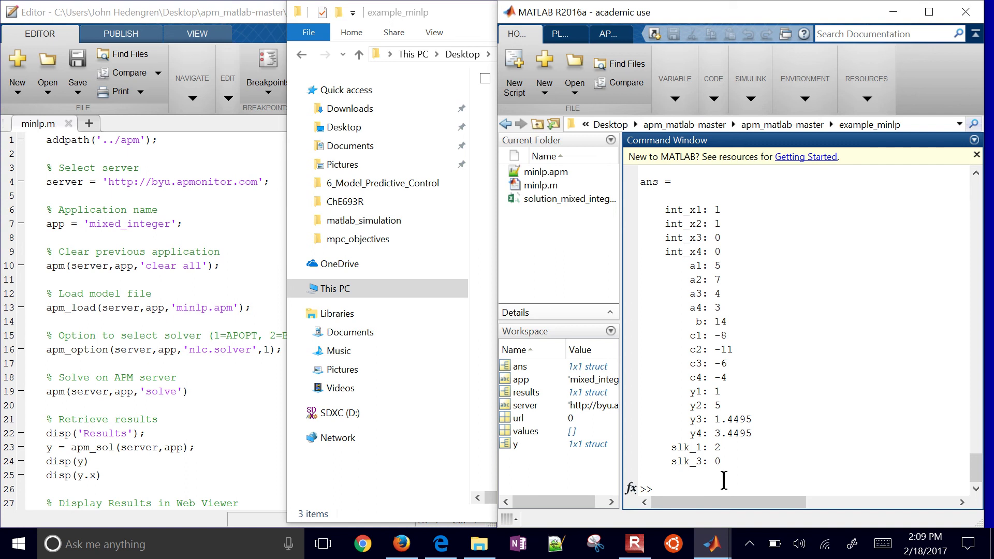
- Close MATLAB and select the example_sbml_erbb folder in the parent apm_matlab-master directory
click(965, 11)
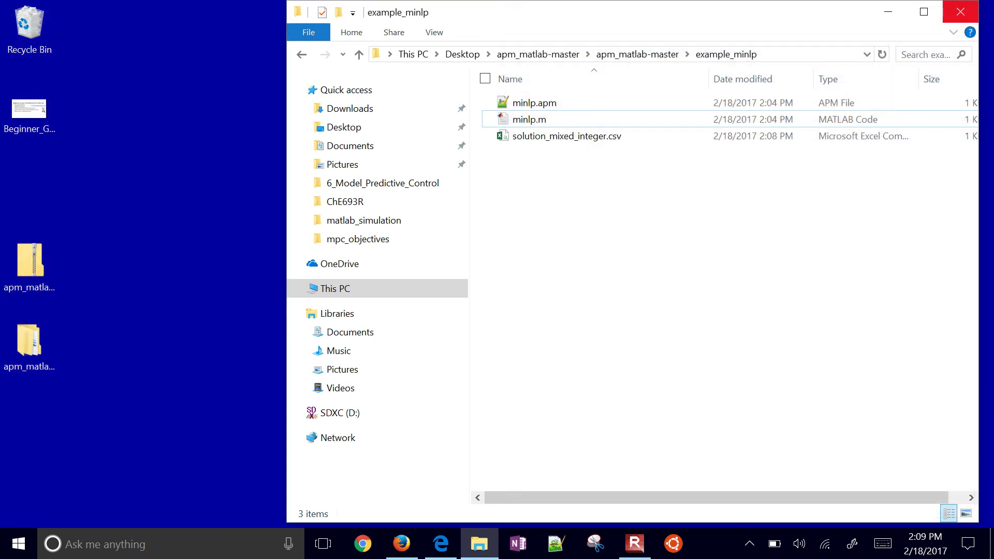
key(alt+Up)
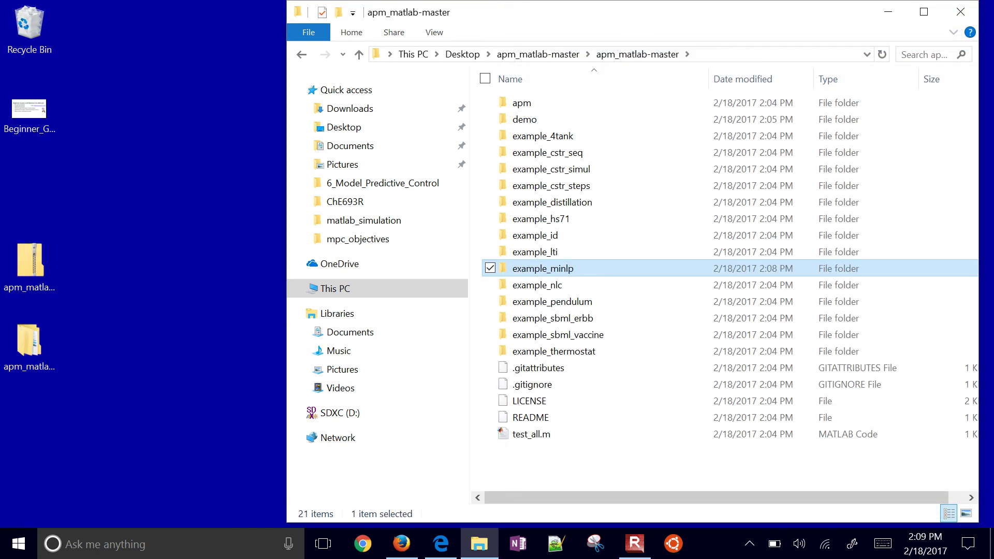
click(552, 301)
click(552, 318)
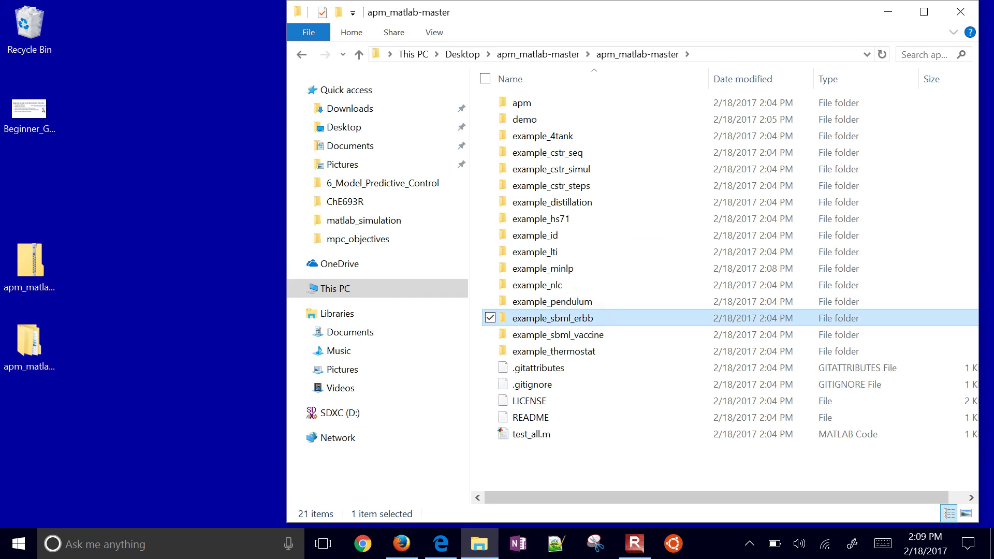
- Open the erbb.apm model file from the example_sbml_erbb folder
key(Return)
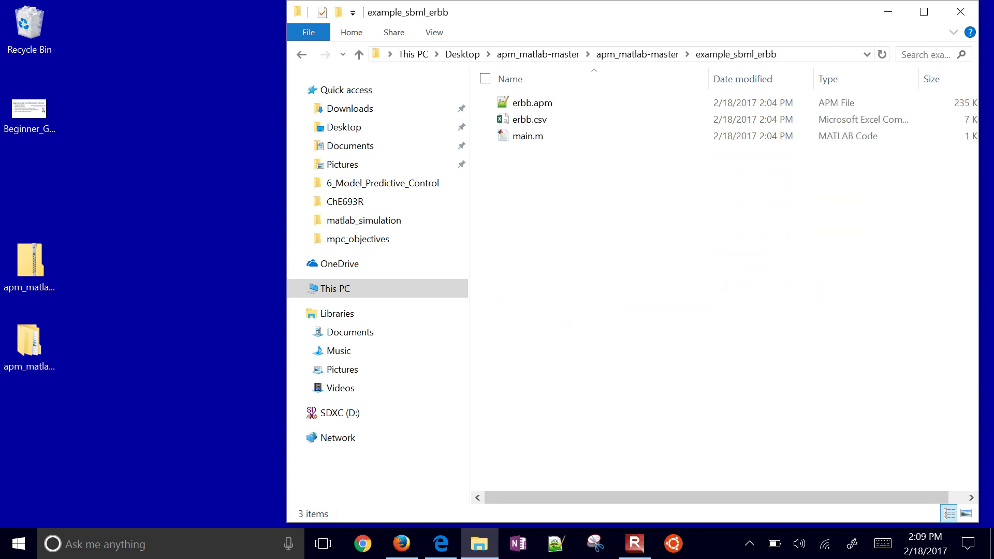
key(Down)
key(Return)
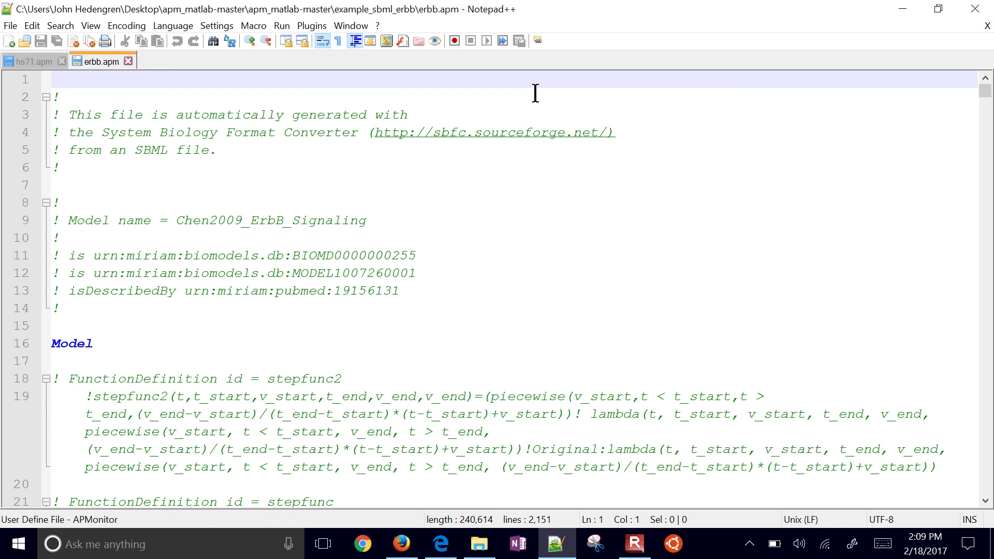
- Examine the parameters, reactions and differential equations through to the end of erbb.apm, and close the file
scroll(535, 92, down, 20)
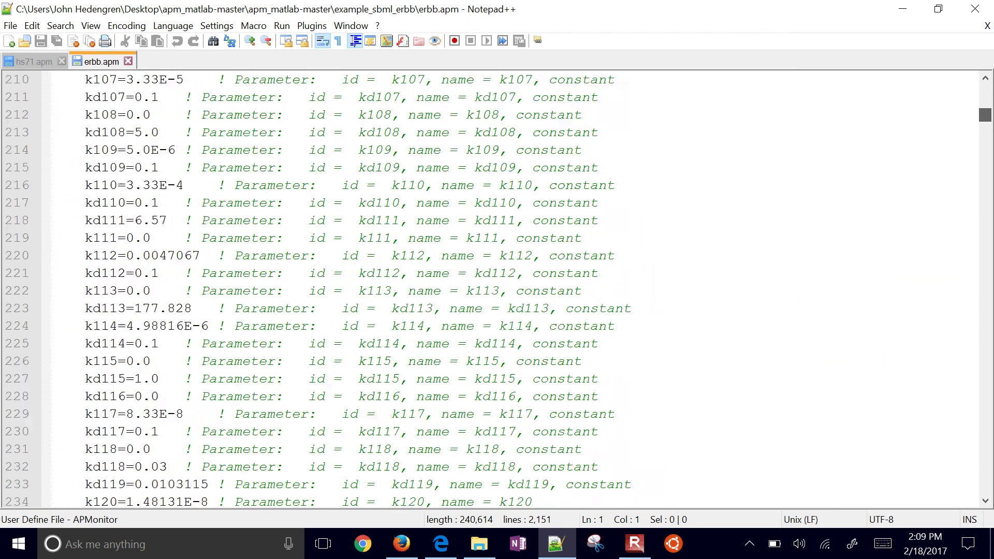
scroll(969, 341, down, 20)
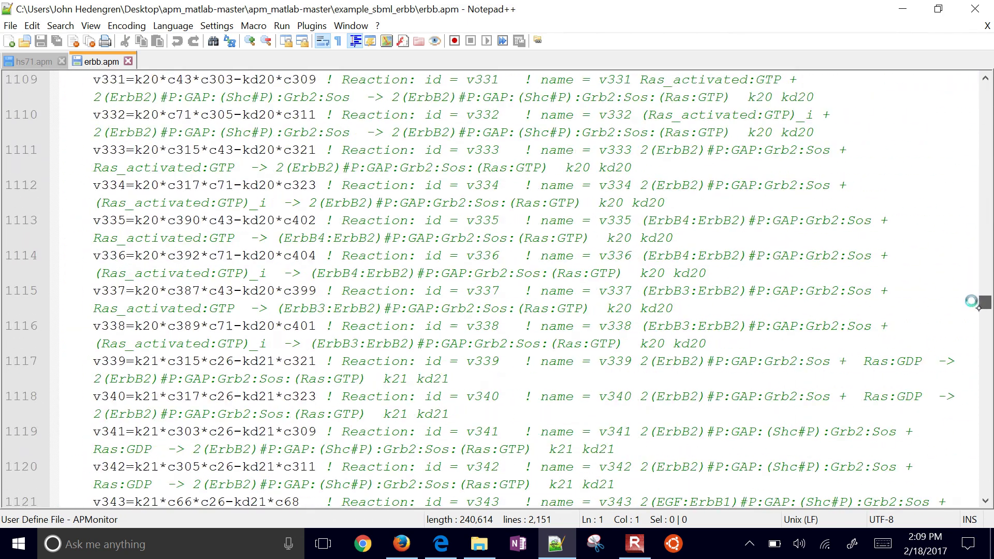
scroll(969, 341, down, 20)
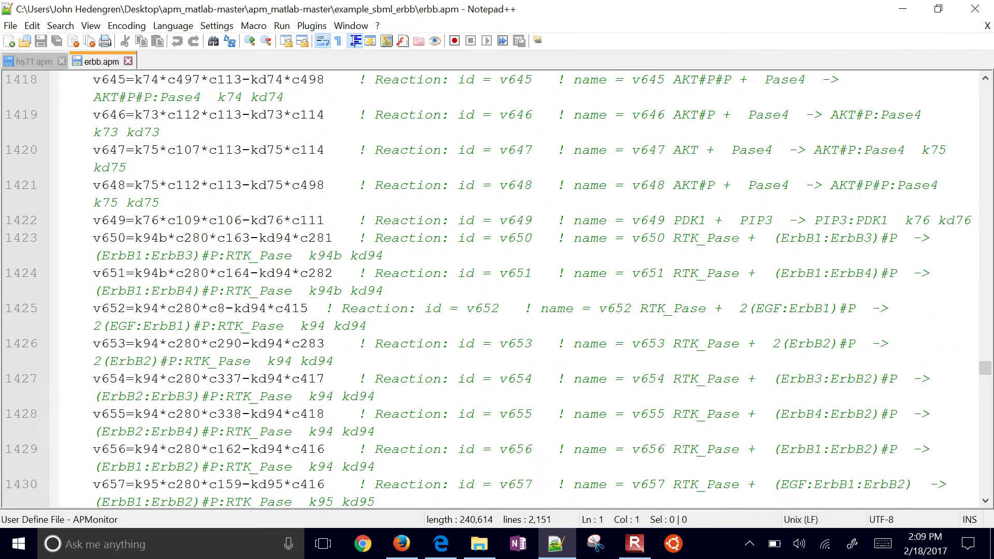
scroll(973, 370, down, 20)
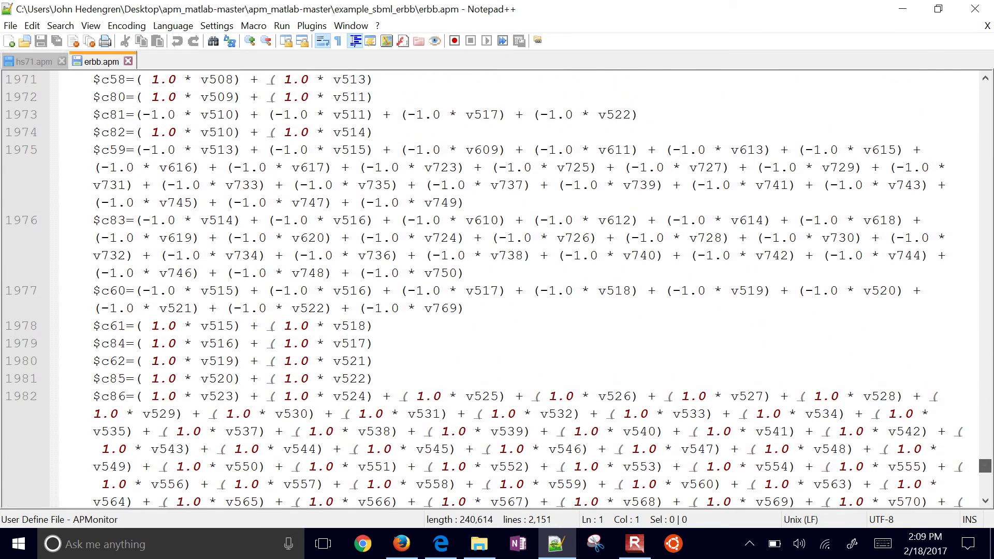
scroll(973, 369, down, 20)
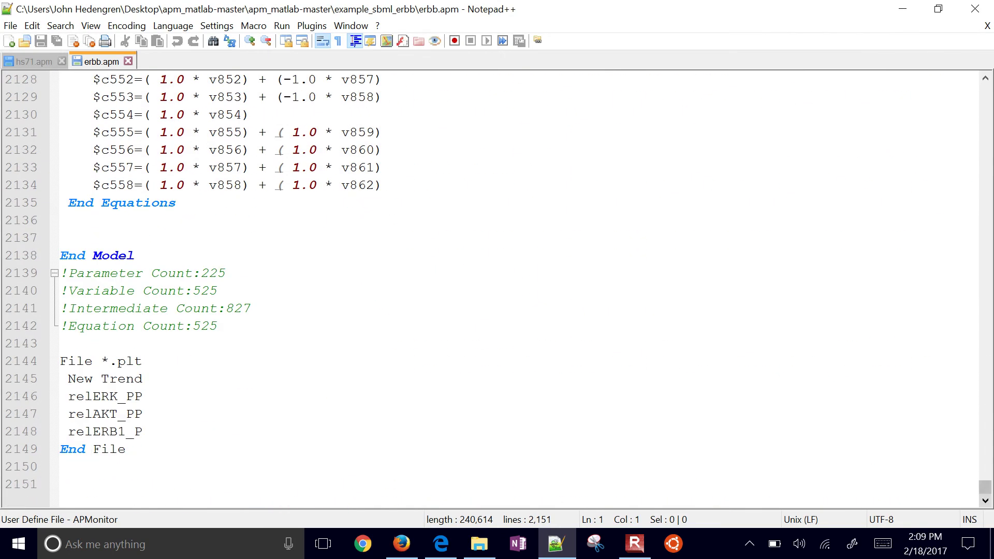
scroll(517, 289, up, 5)
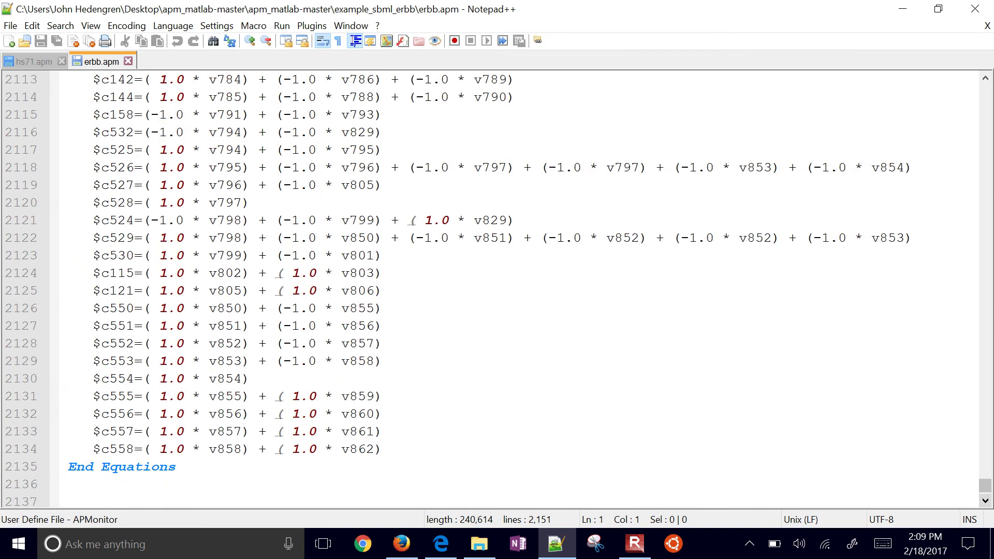
scroll(497, 289, up, 20)
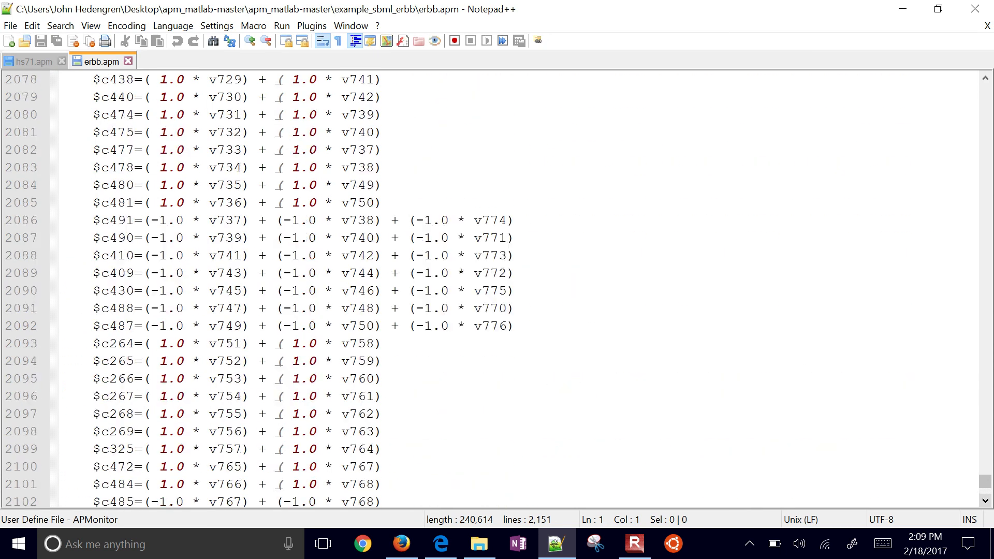
scroll(497, 290, up, 16)
key(ctrl+w)
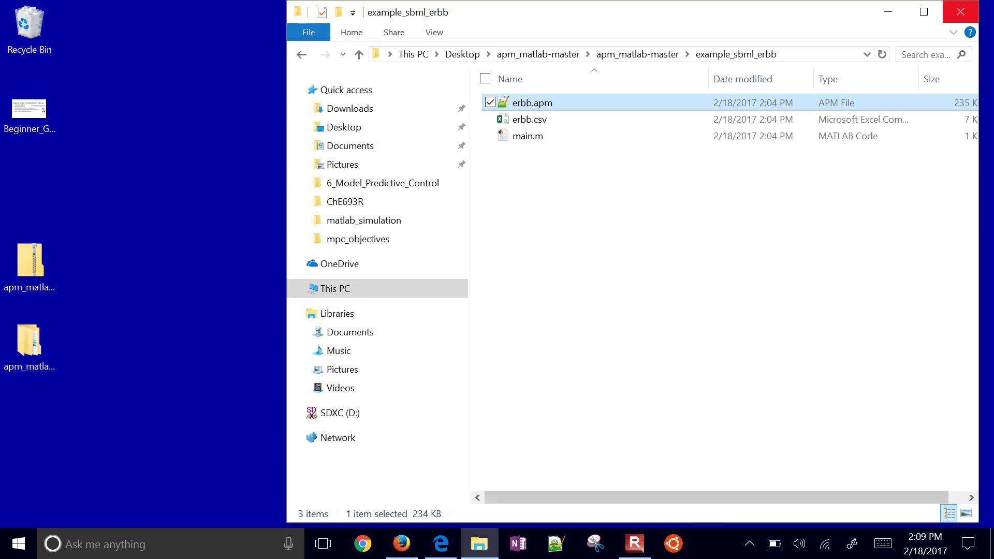
- View the contents of the example_sbml_vaccine and example_thermostat folders and return to the parent apm_matlab-master folder
key(alt+Up)
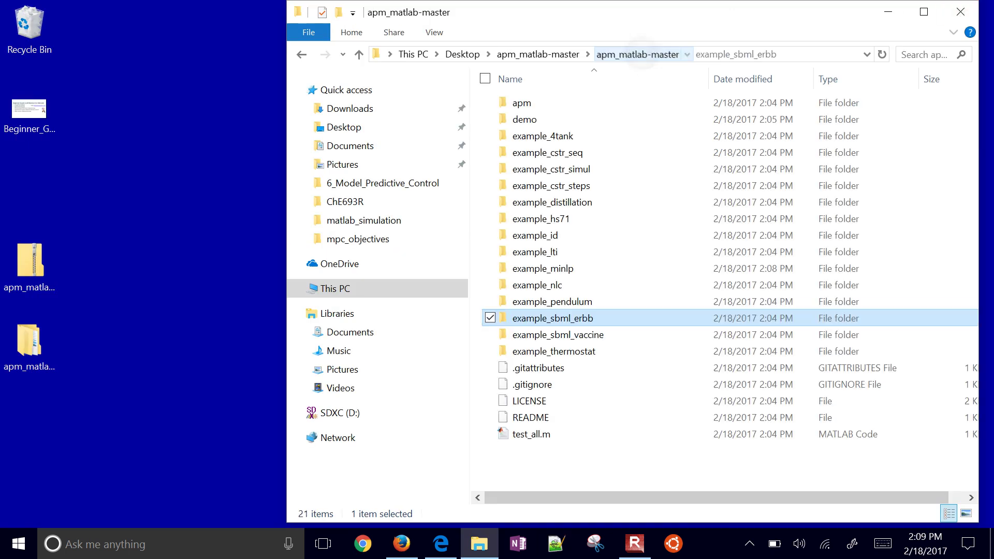
key(Down)
key(Return)
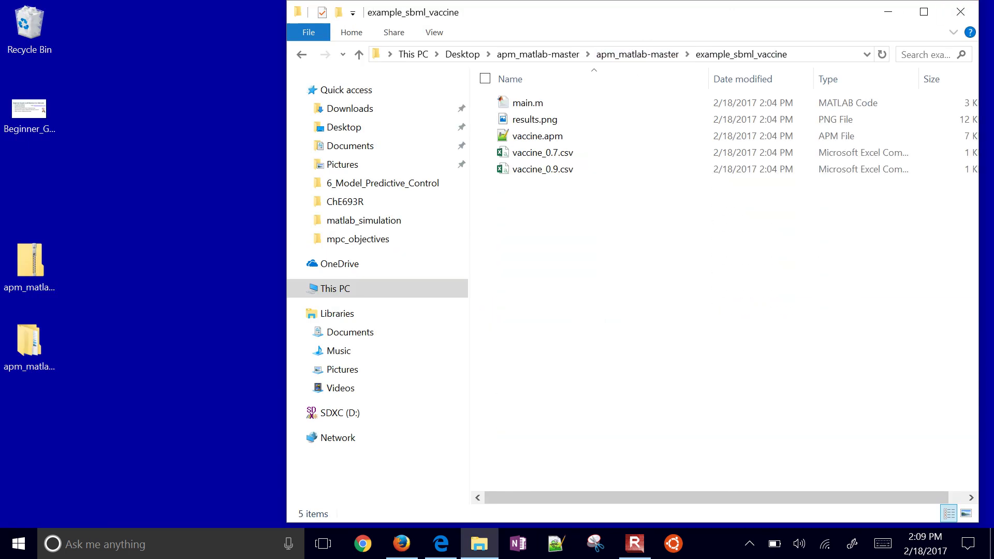
key(alt+Up)
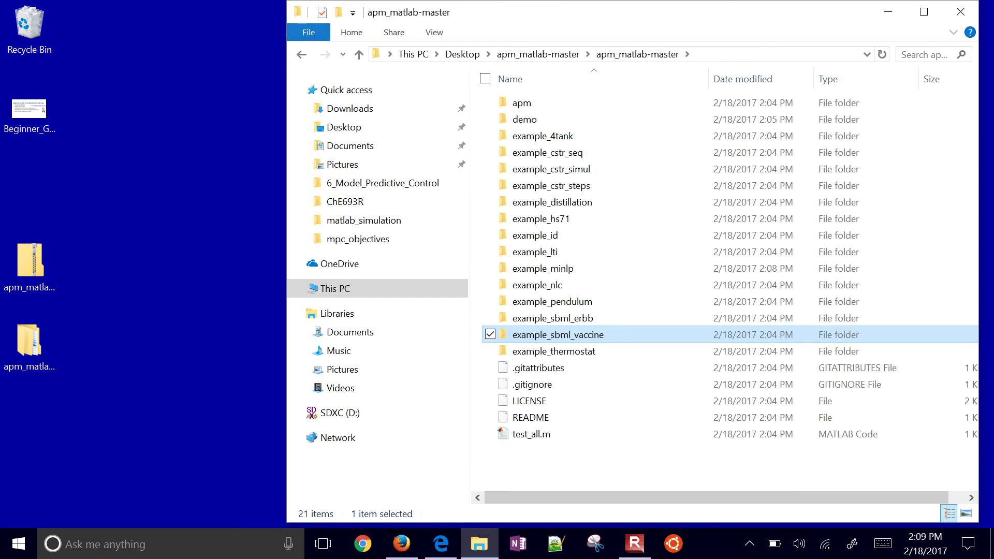
key(Down)
key(Return)
key(alt+Up)
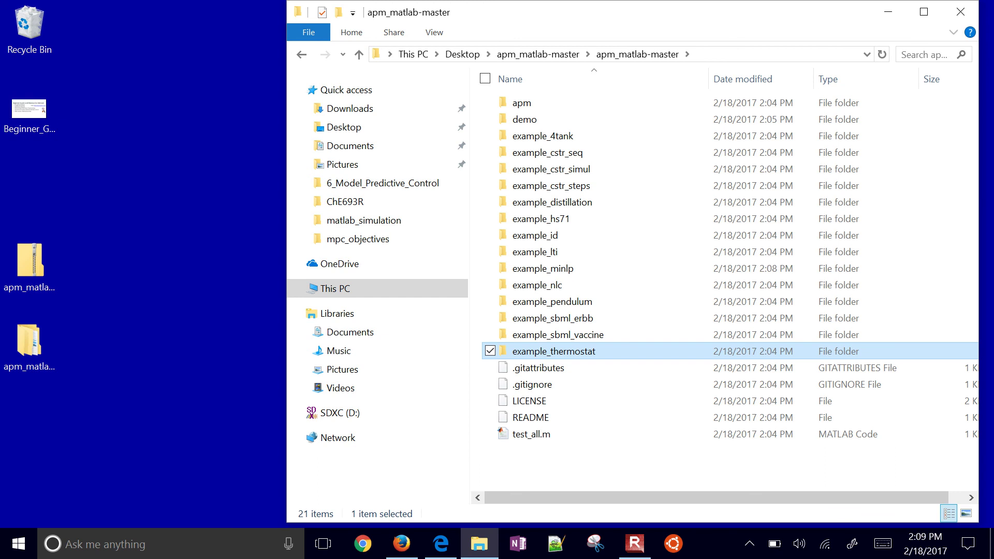
- Open the test_all.m script from the apm_matlab-master folder in MATLAB
click(551, 202)
click(550, 185)
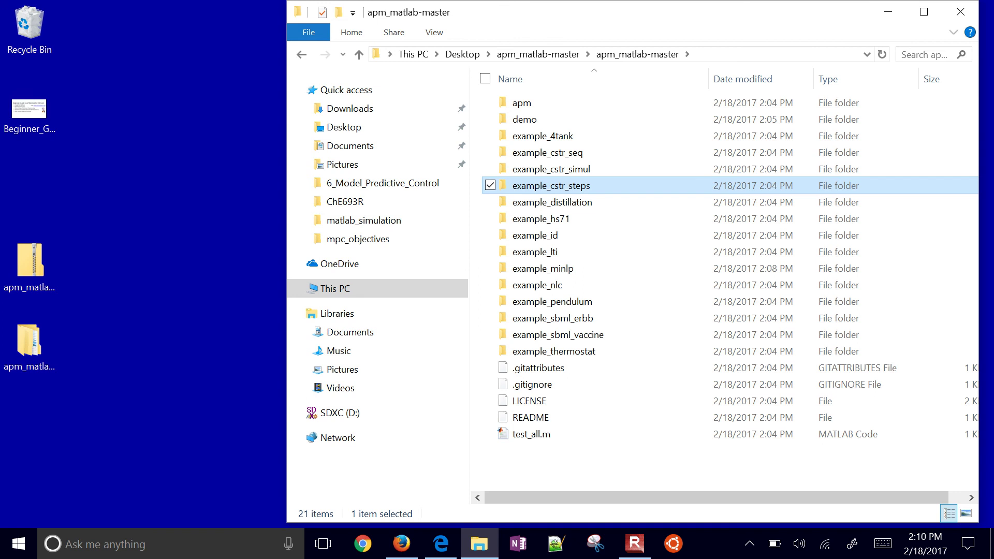
click(551, 456)
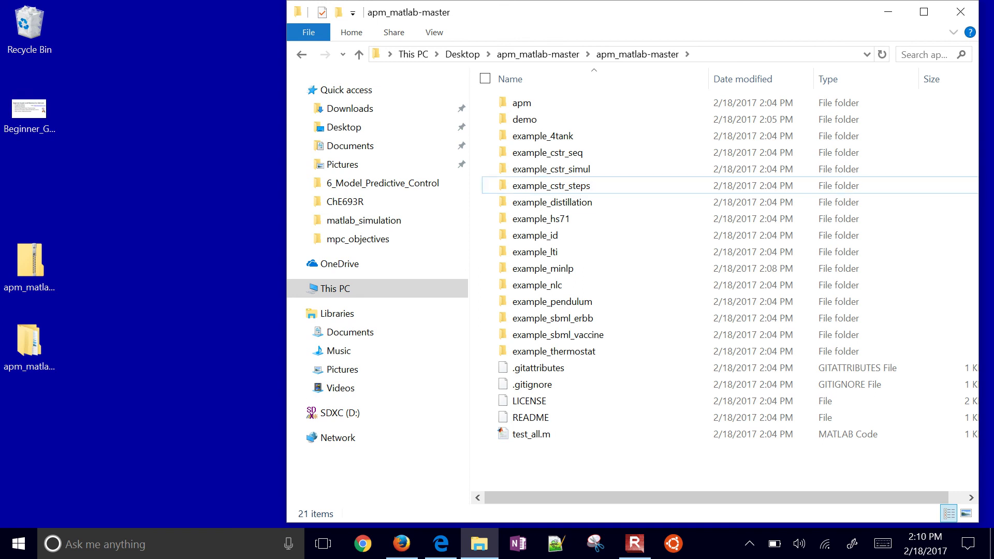
right_click(532, 433)
click(551, 457)
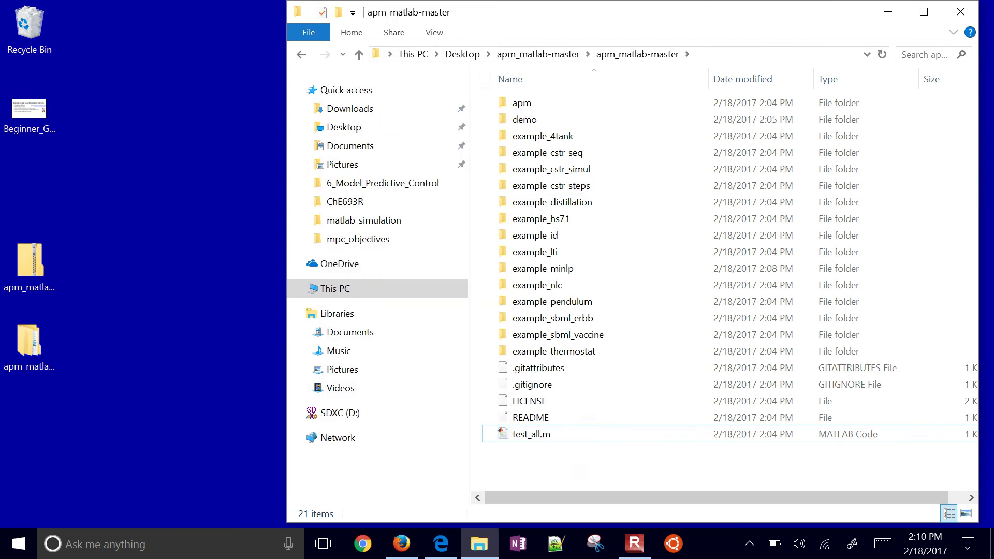
double_click(529, 431)
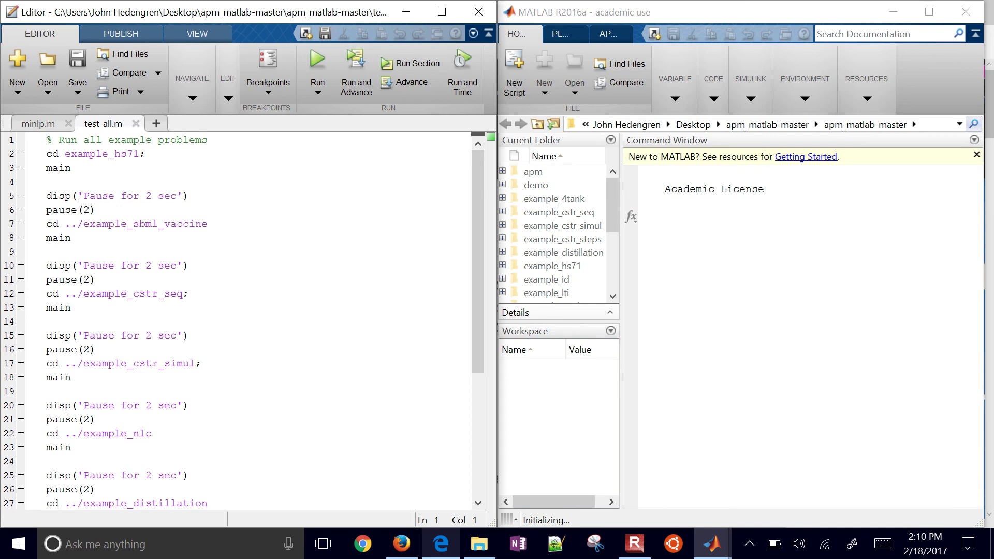
- Switch to Edge, go back to the apmonitor.com home page and view its enlarged resource links
click(440, 543)
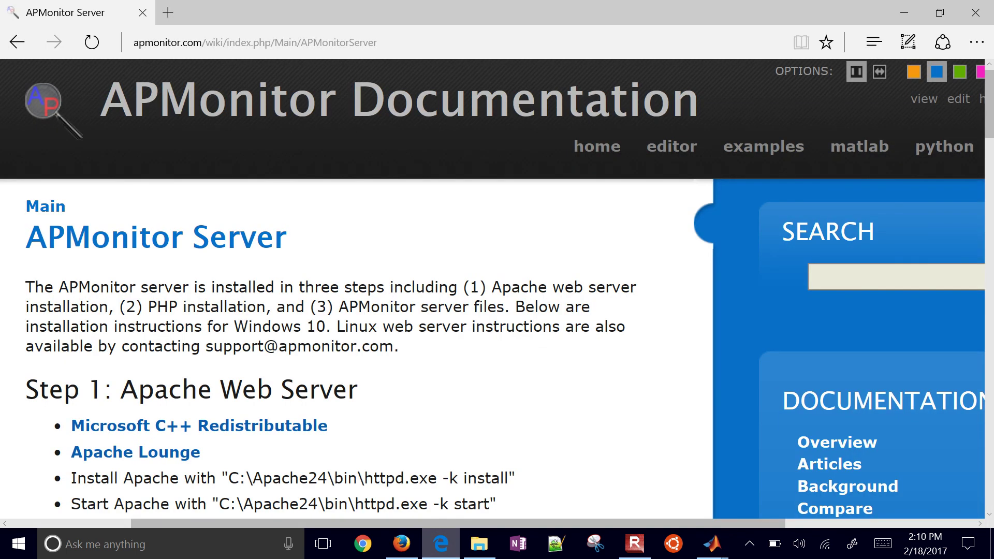
key(alt+Left)
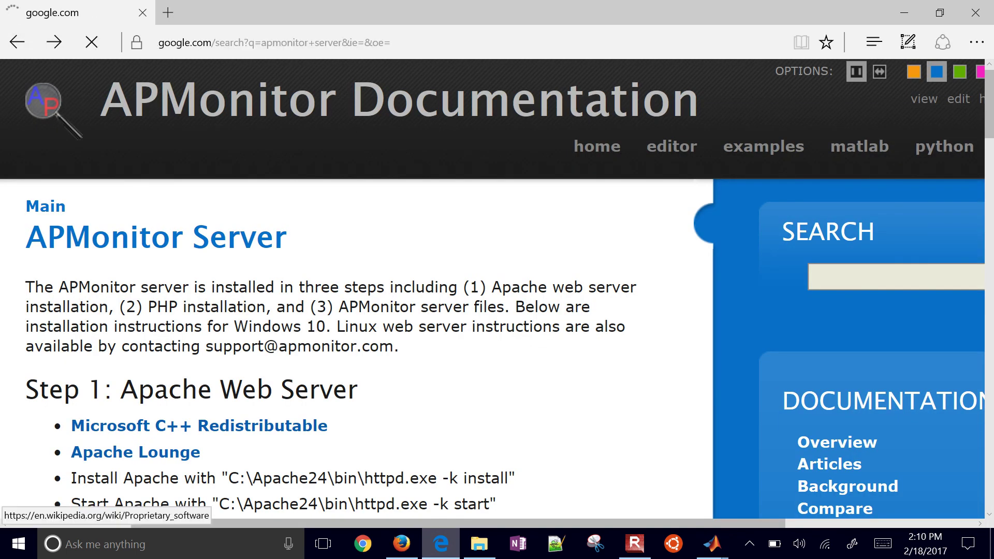
key(alt+Left)
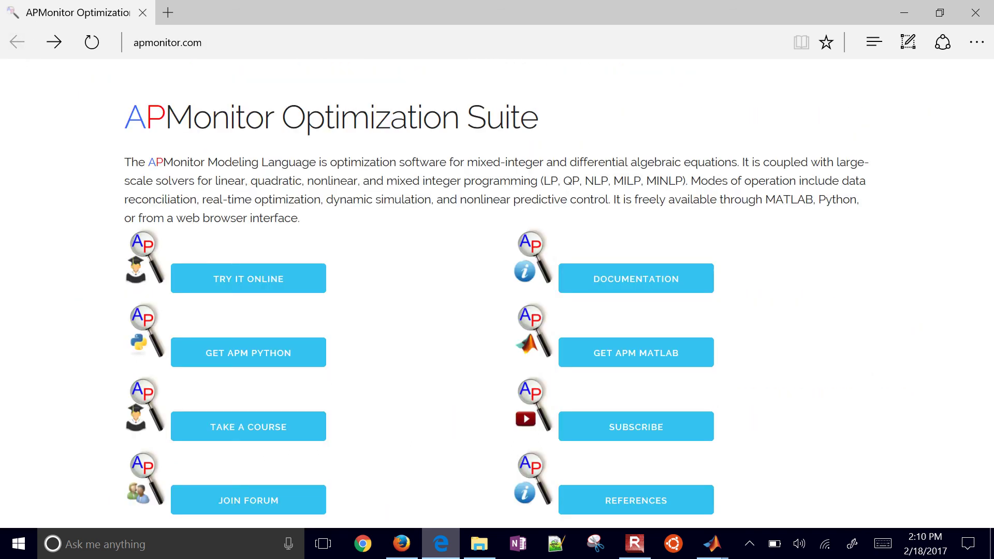
scroll(497, 300, up, 1)
scroll(497, 303, up, 1)
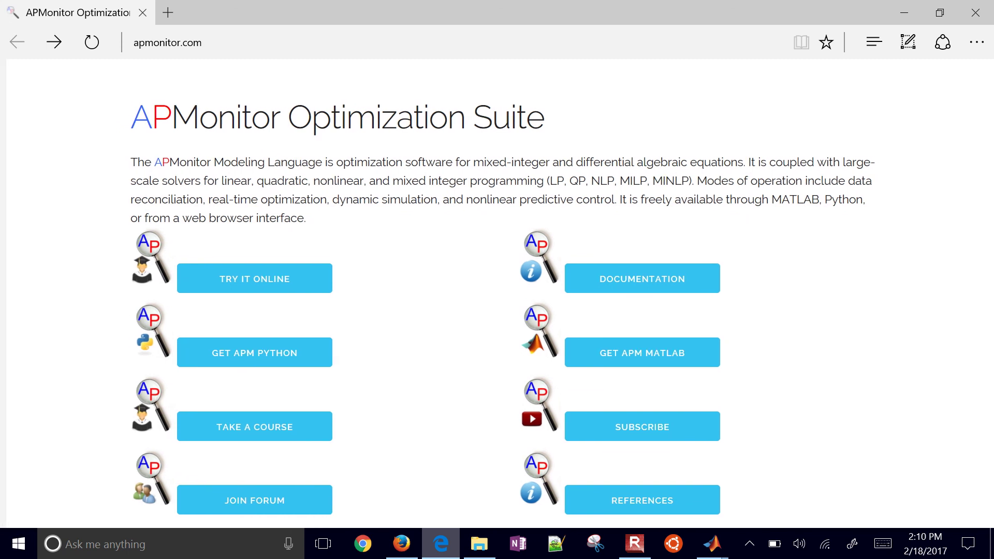
scroll(496, 289, up, 3)
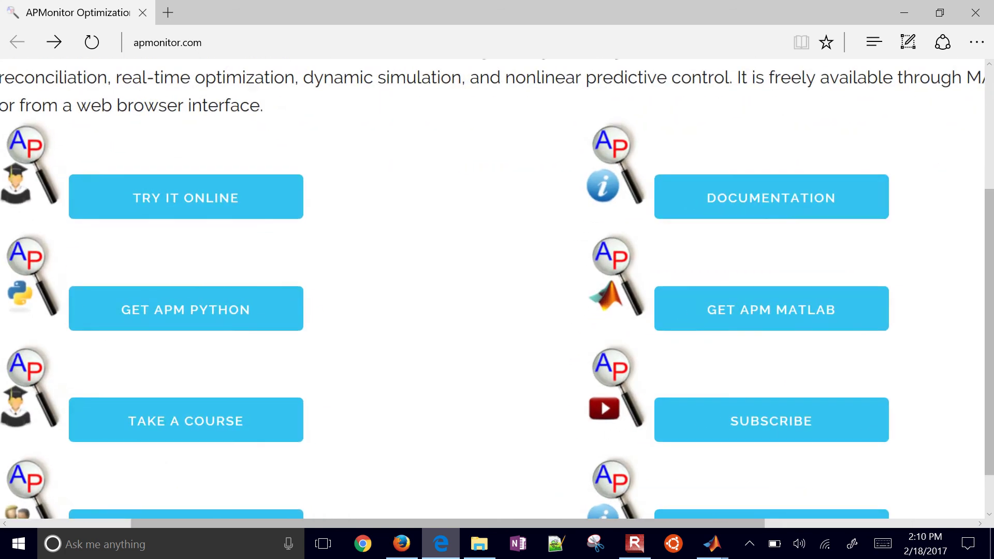
scroll(497, 290, down, 1)
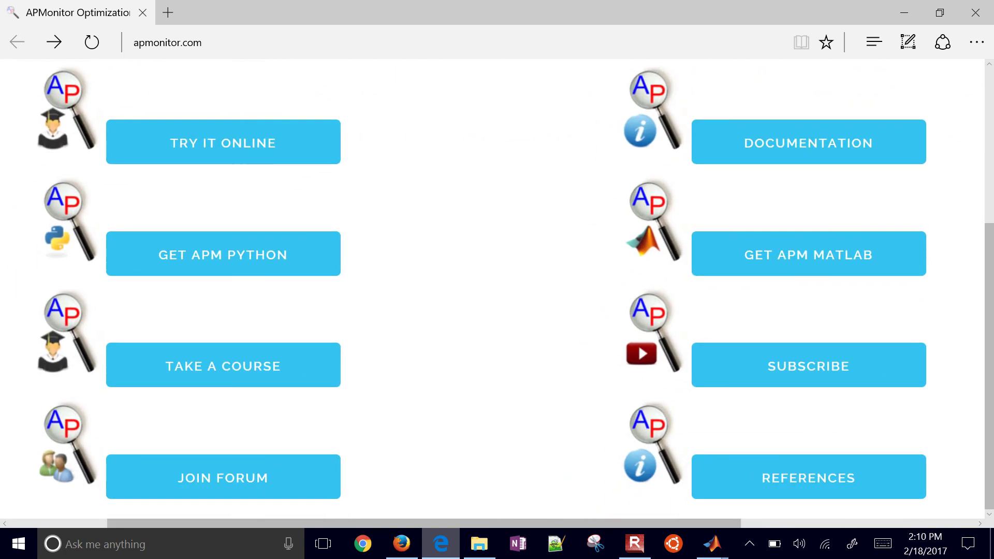